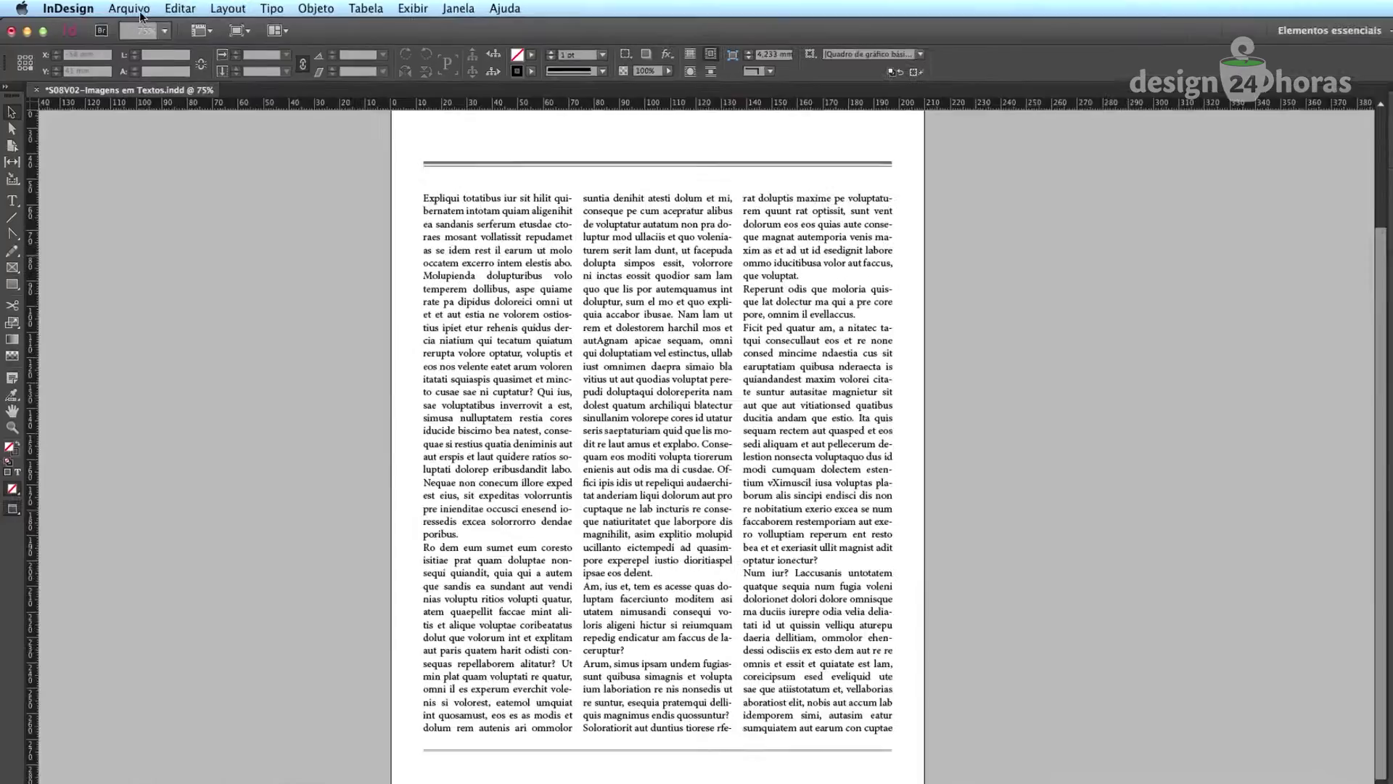
{"action": "left_click", "coordinate": [130, 13]}
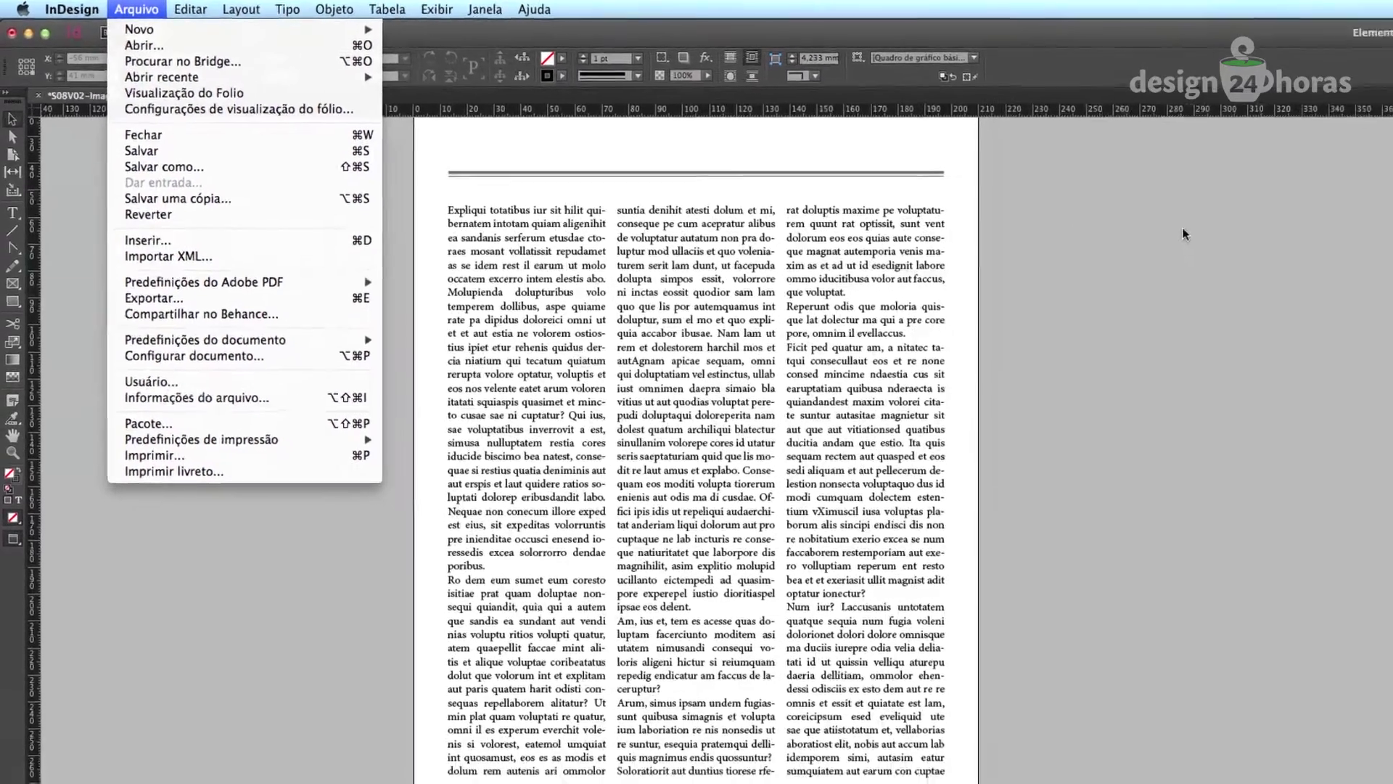
{"action": "left_click", "coordinate": [1283, 248]}
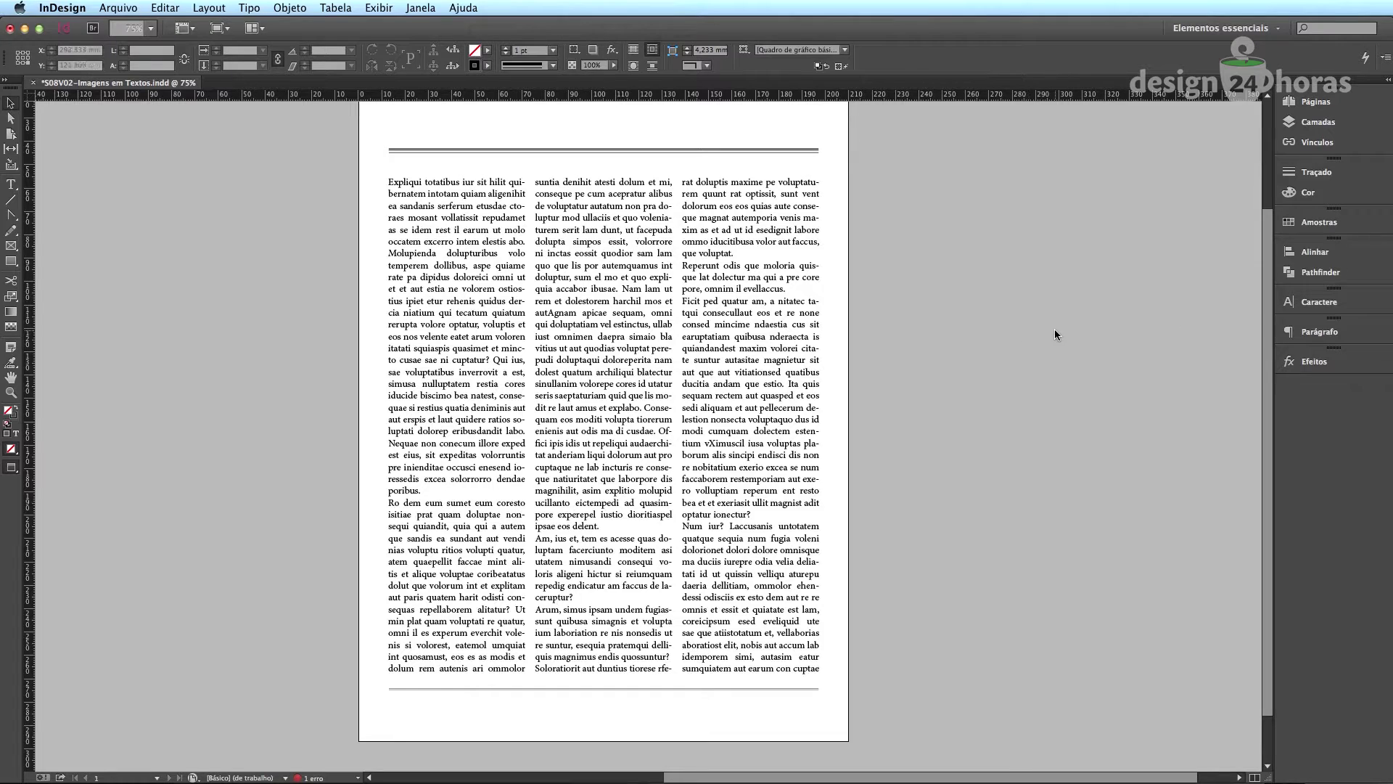
Show the frame edges and guides, and try placing the duckling image from Finder at full size beside the page
{"action": "key", "text": "super+Tab"}
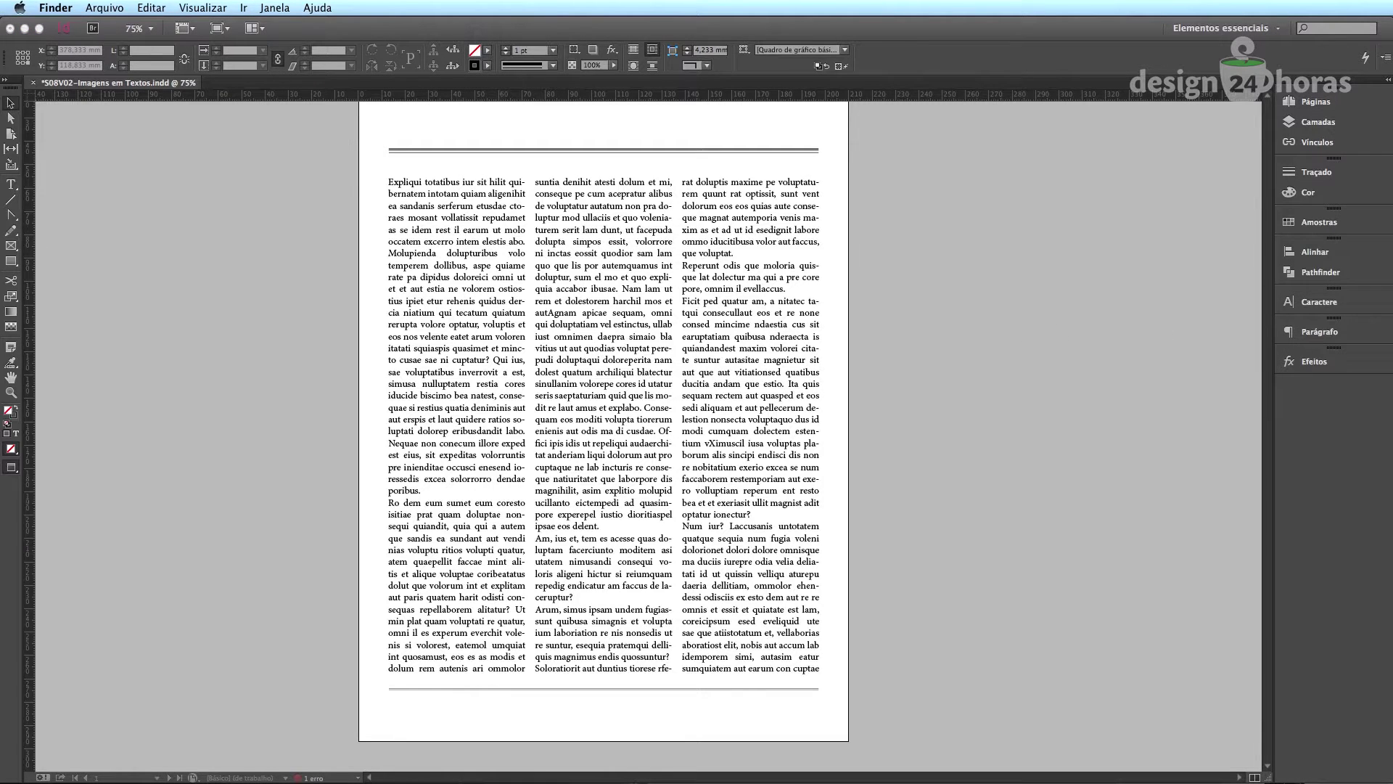
{"action": "left_click_drag", "start_coordinate": [1307, 308], "coordinate": [262, 250]}
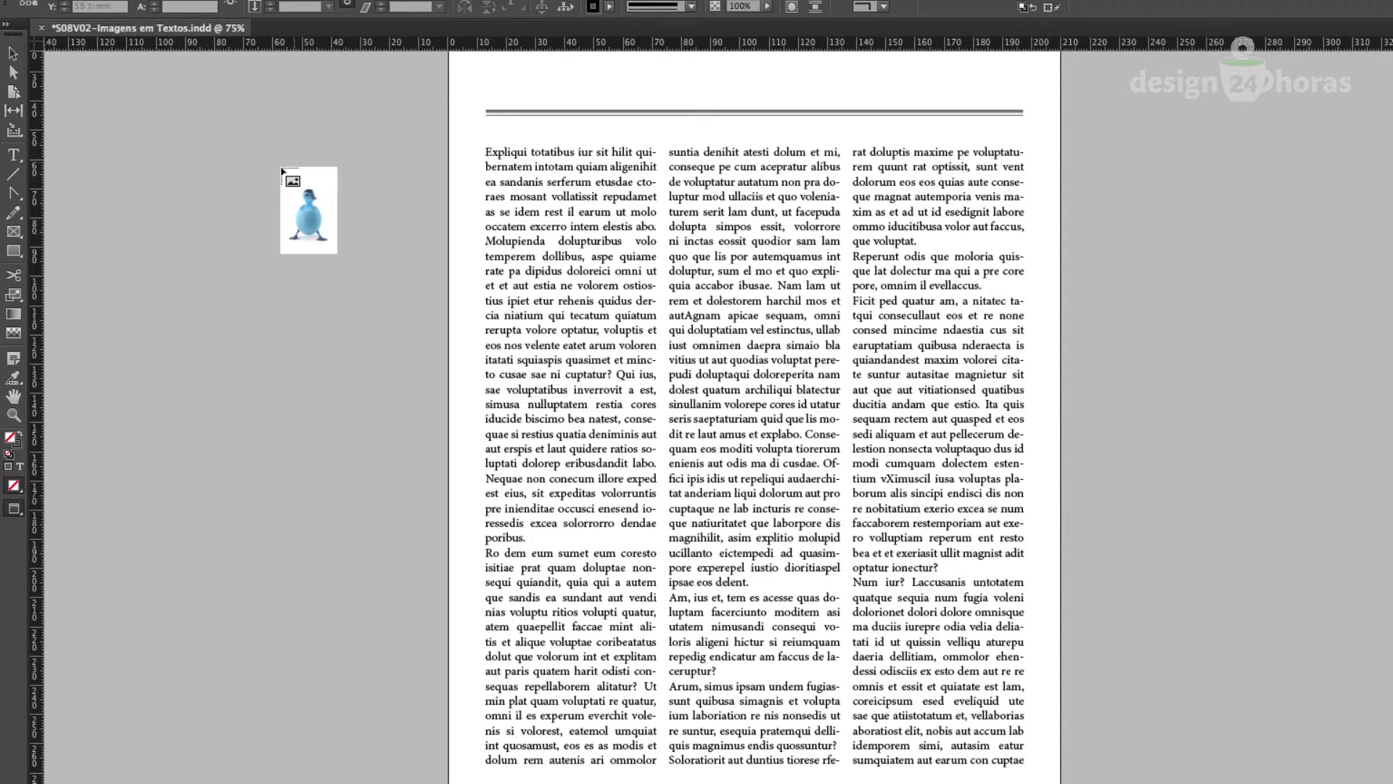
{"action": "key", "text": "w"}
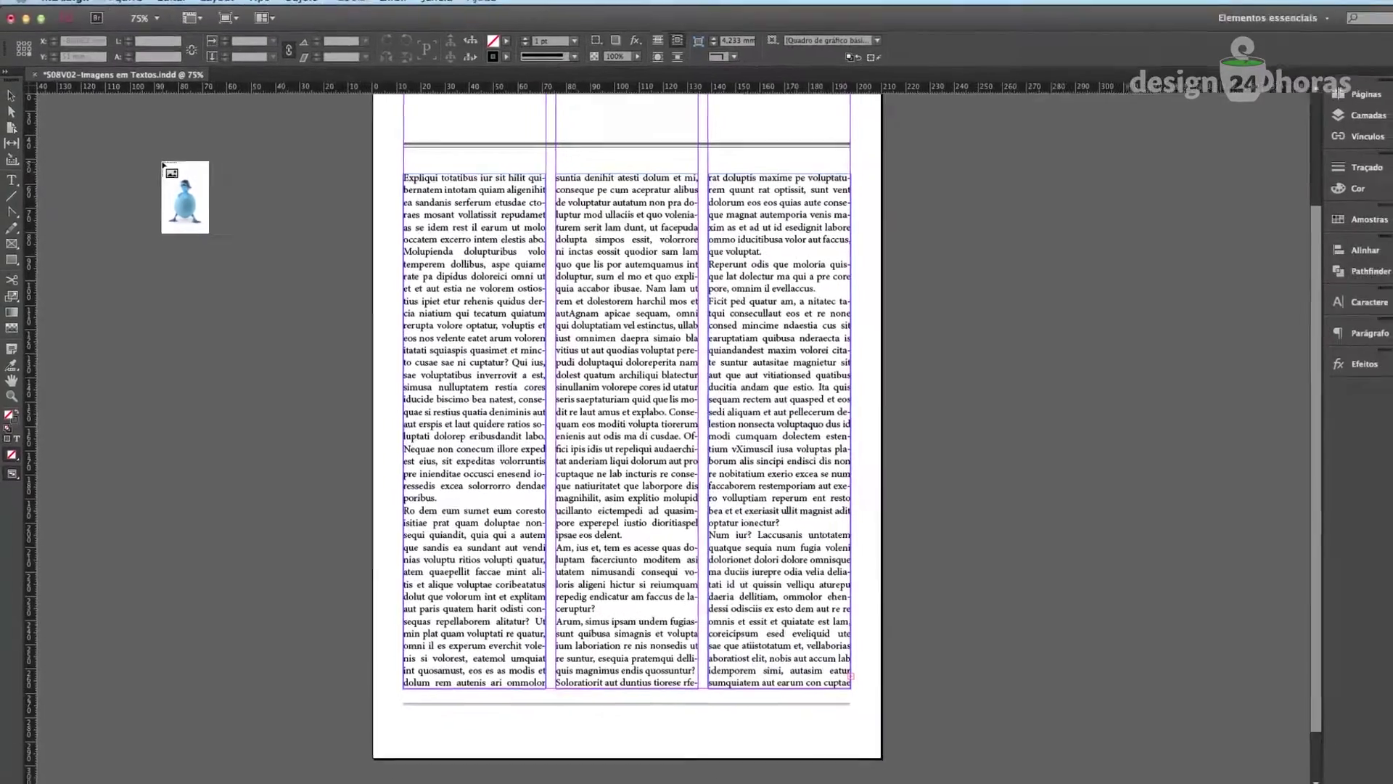
{"action": "left_click", "coordinate": [162, 164]}
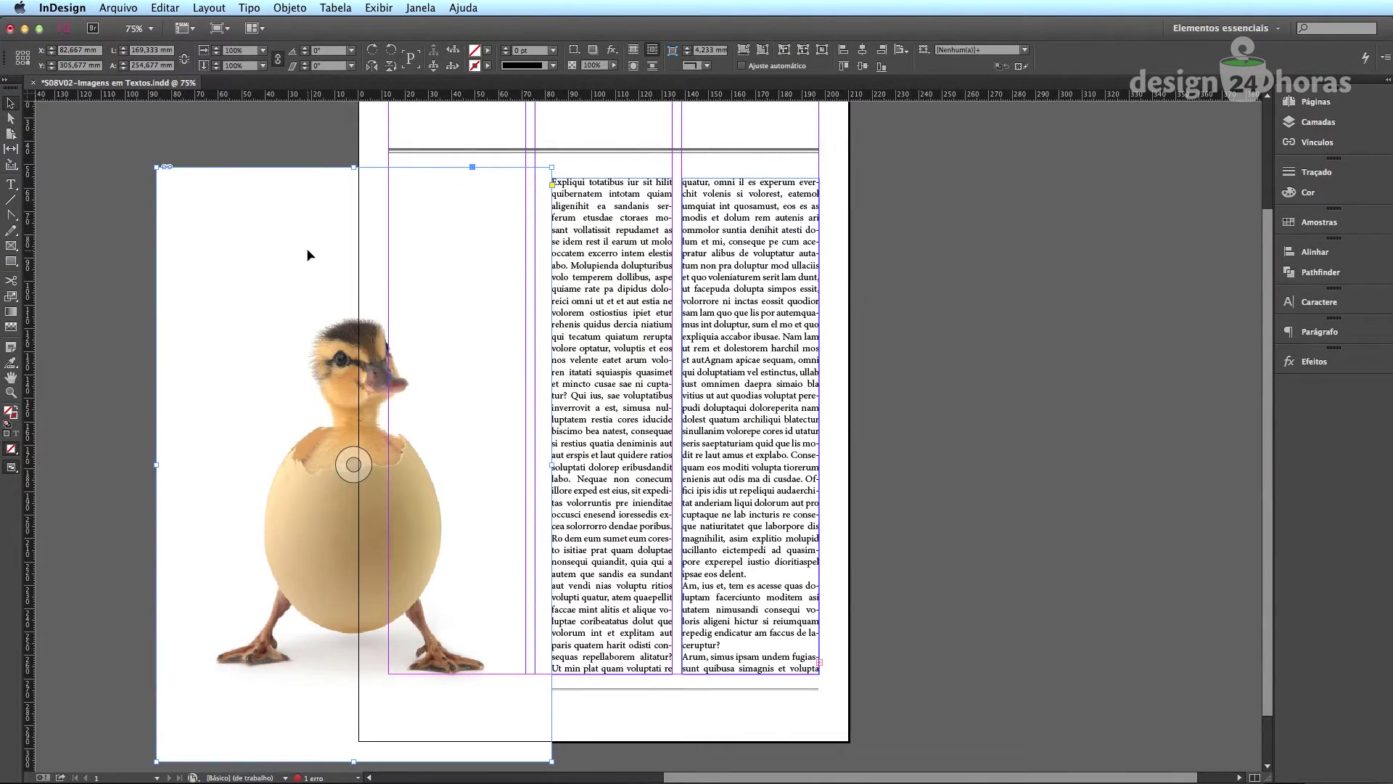
{"action": "key", "text": "Delete"}
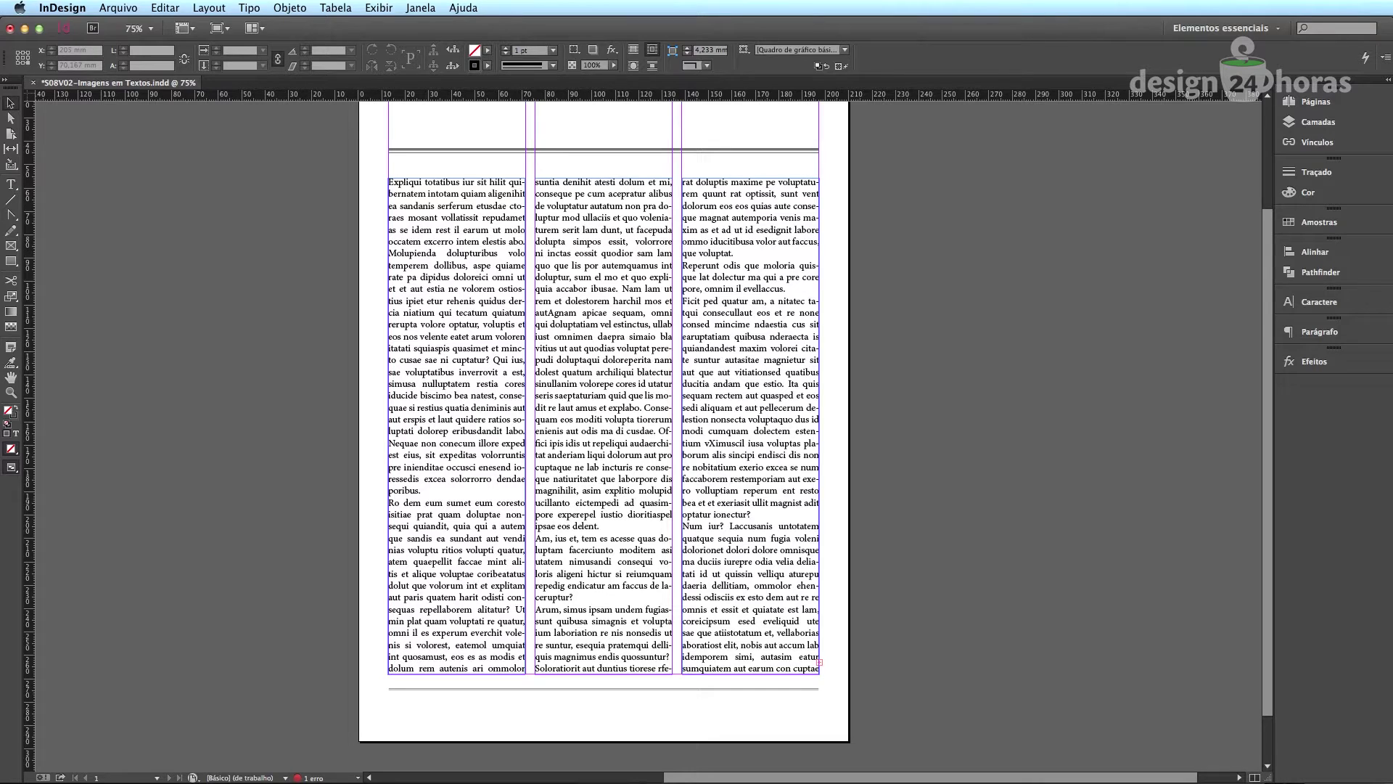
Place the duckling image from Finder on the pasteboard beside the page, scaled to 40%, about 68 × 102 mm
{"action": "left_click_drag", "start_coordinate": [1392, 299], "coordinate": [380, 221]}
{"action": "left_click_drag", "start_coordinate": [1392, 269], "coordinate": [220, 232]}
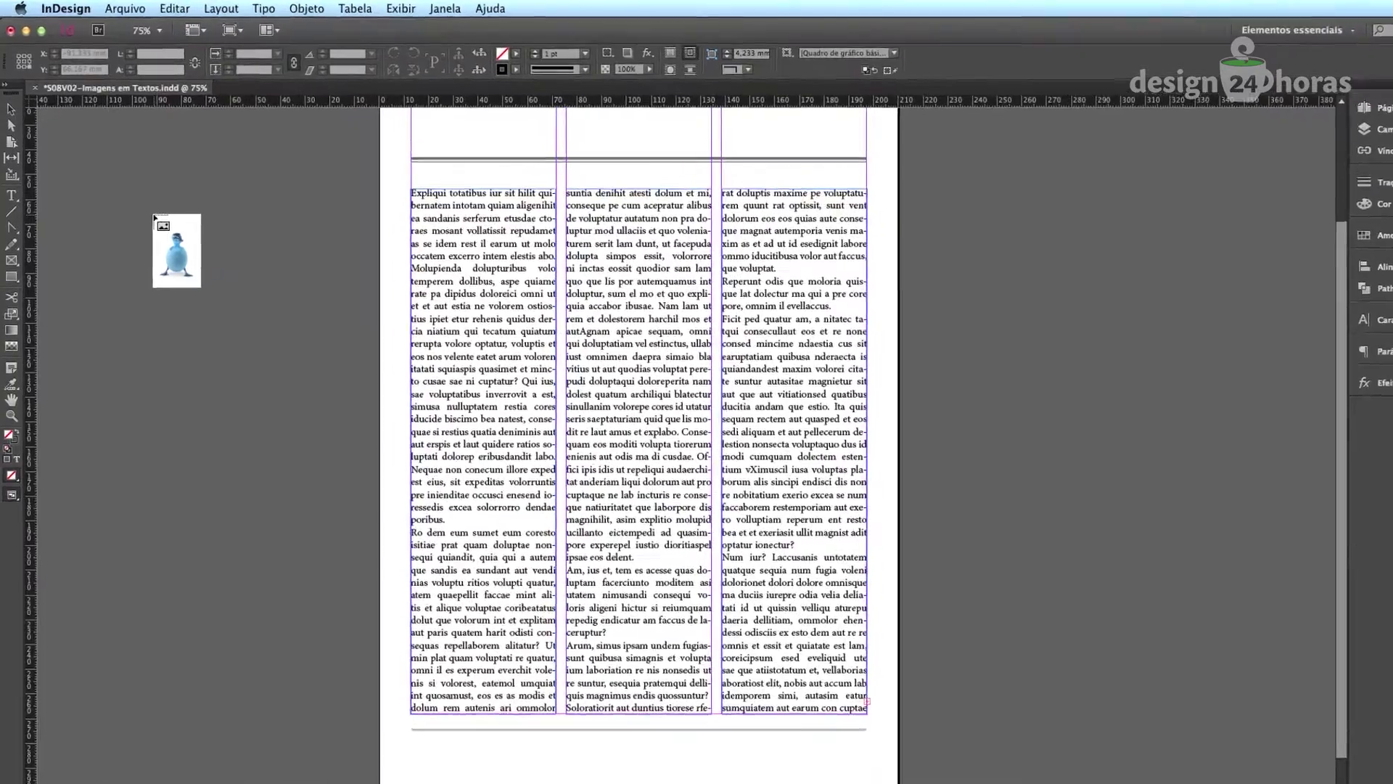
{"action": "left_click_drag", "start_coordinate": [154, 216], "coordinate": [254, 360]}
{"action": "left_click_drag", "start_coordinate": [299, 424], "coordinate": [403, 542]}
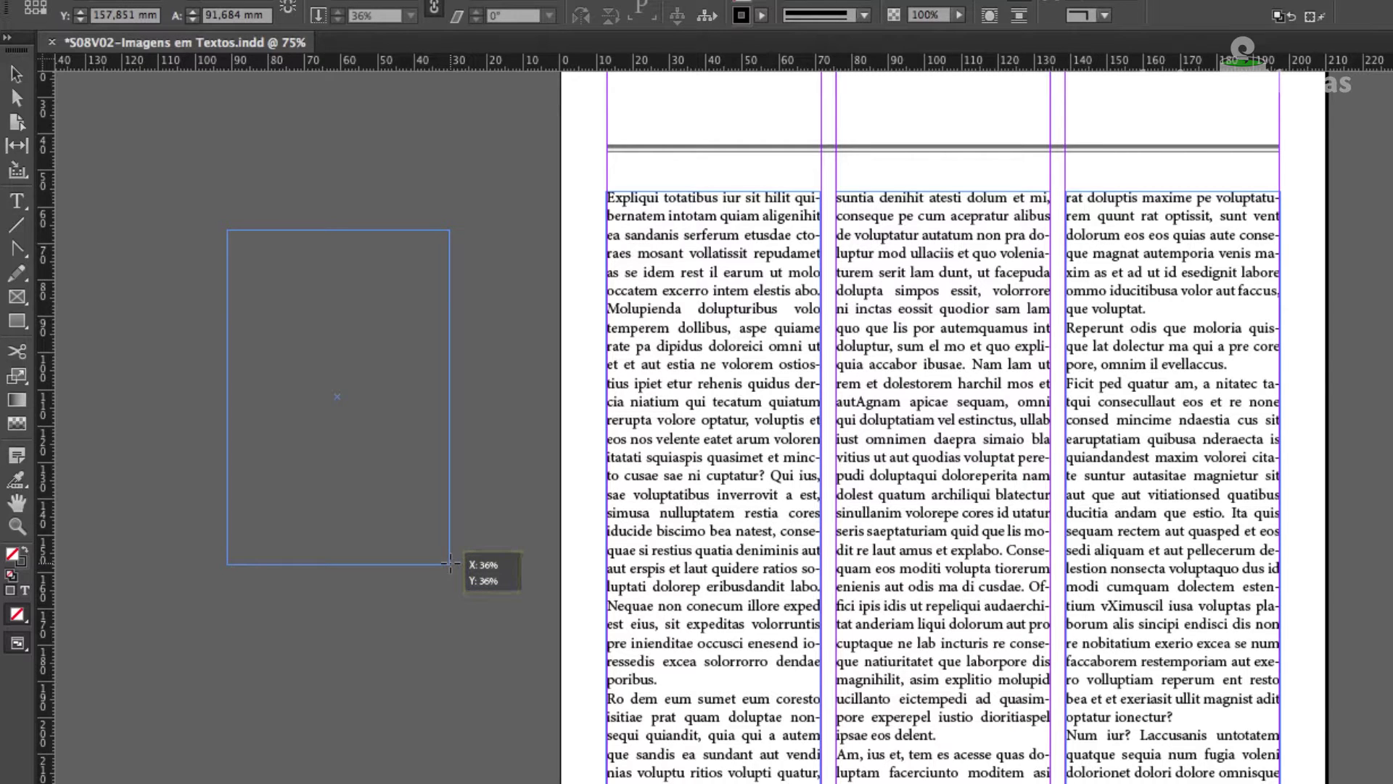
{"action": "left_click_drag", "start_coordinate": [450, 563], "coordinate": [476, 599]}
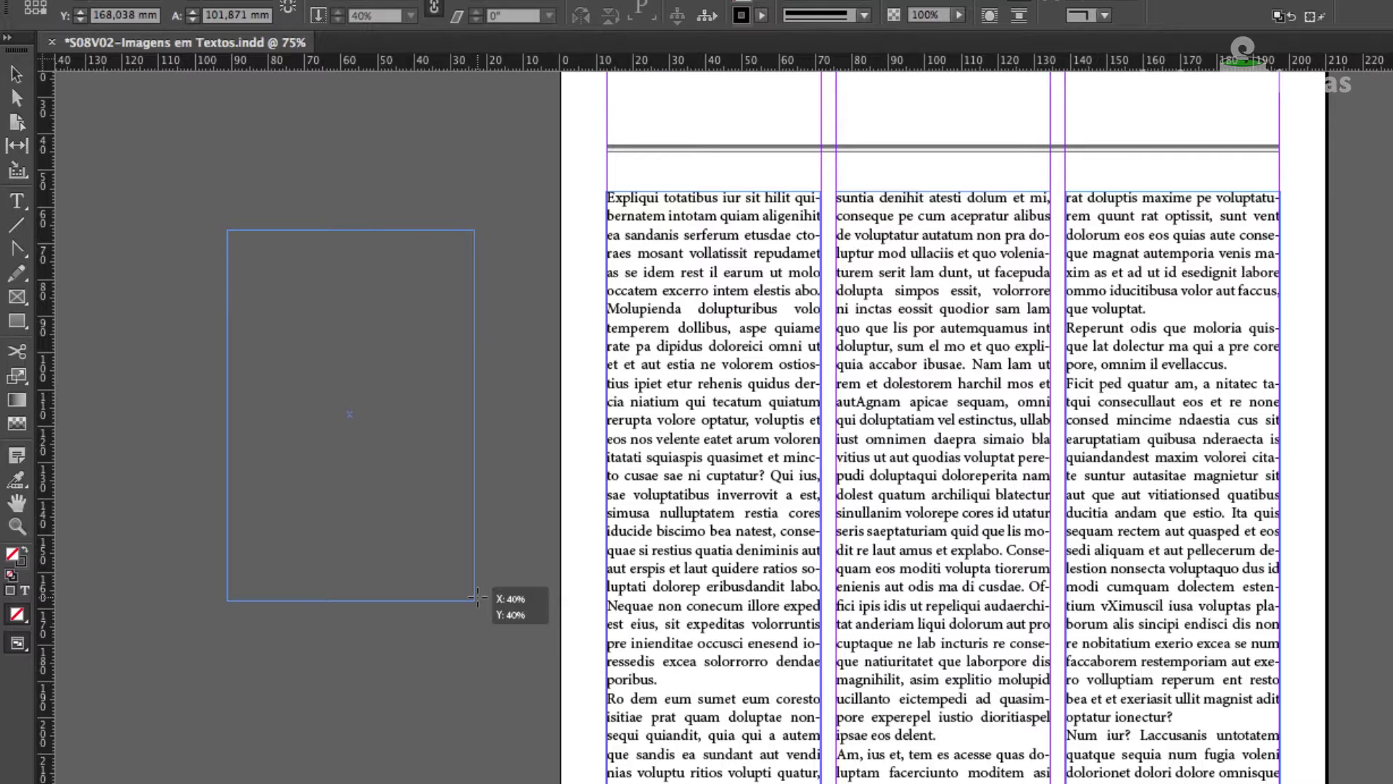
{"action": "left_click_drag", "start_coordinate": [477, 597], "coordinate": [477, 598]}
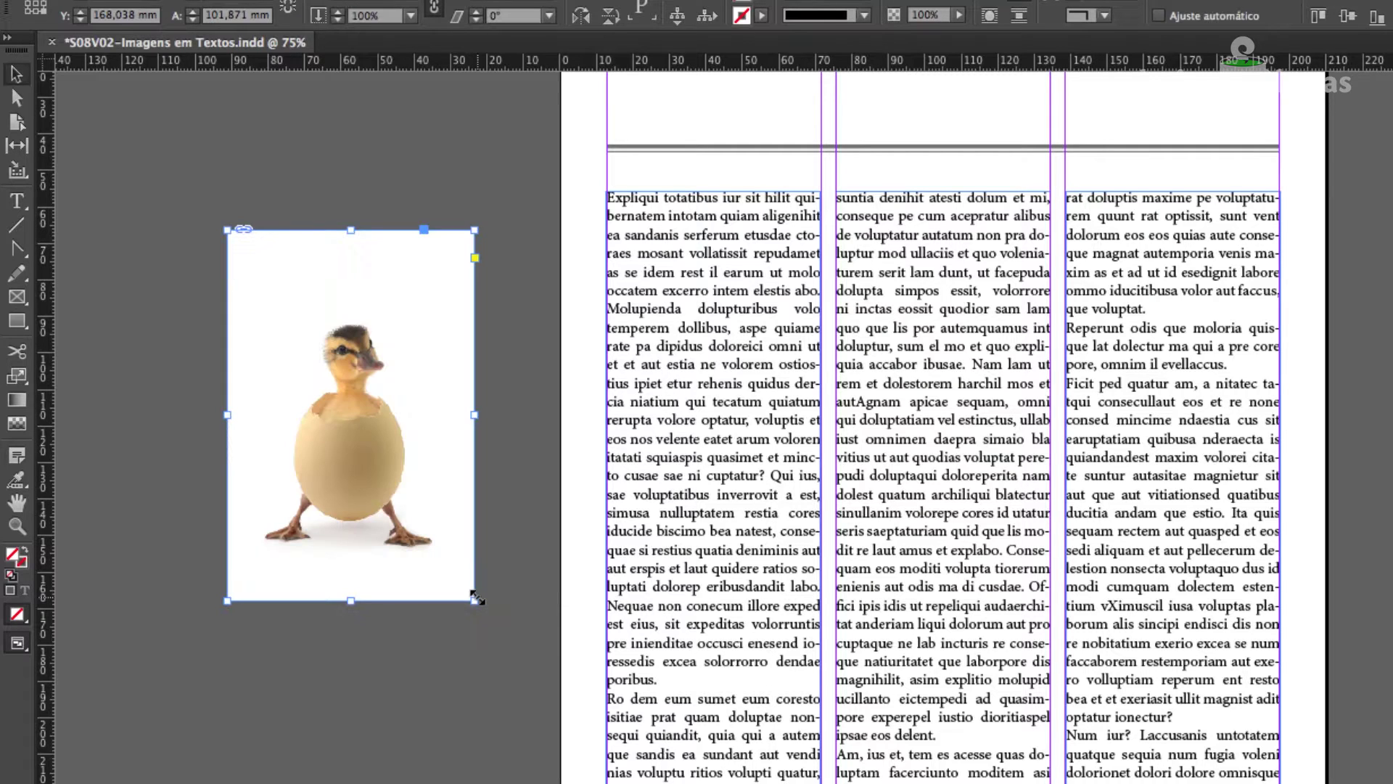
{"action": "left_click", "coordinate": [531, 469]}
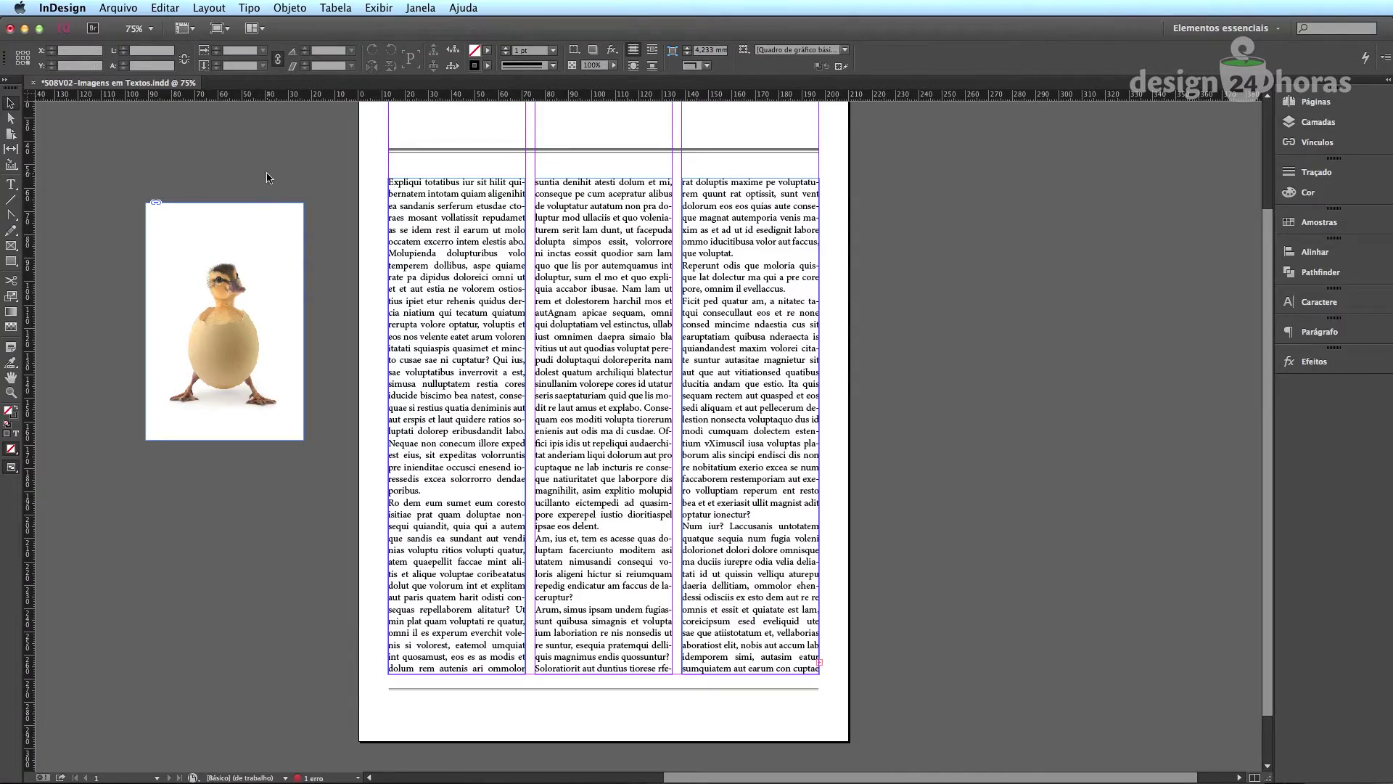
Move the duckling image over the text so that it straddles the first and second columns
{"action": "left_click", "coordinate": [258, 231]}
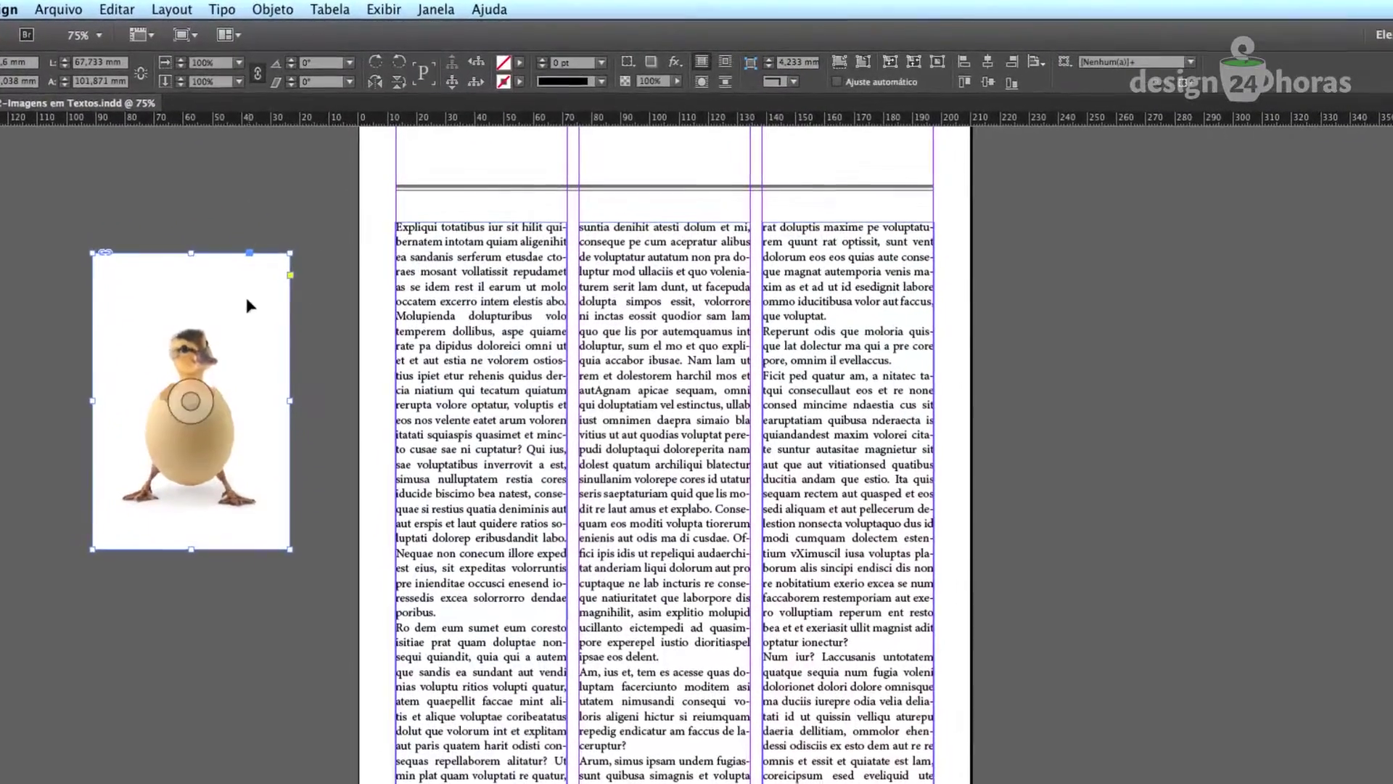
{"action": "left_click_drag", "start_coordinate": [268, 236], "coordinate": [397, 291]}
{"action": "left_click_drag", "start_coordinate": [406, 370], "coordinate": [778, 375]}
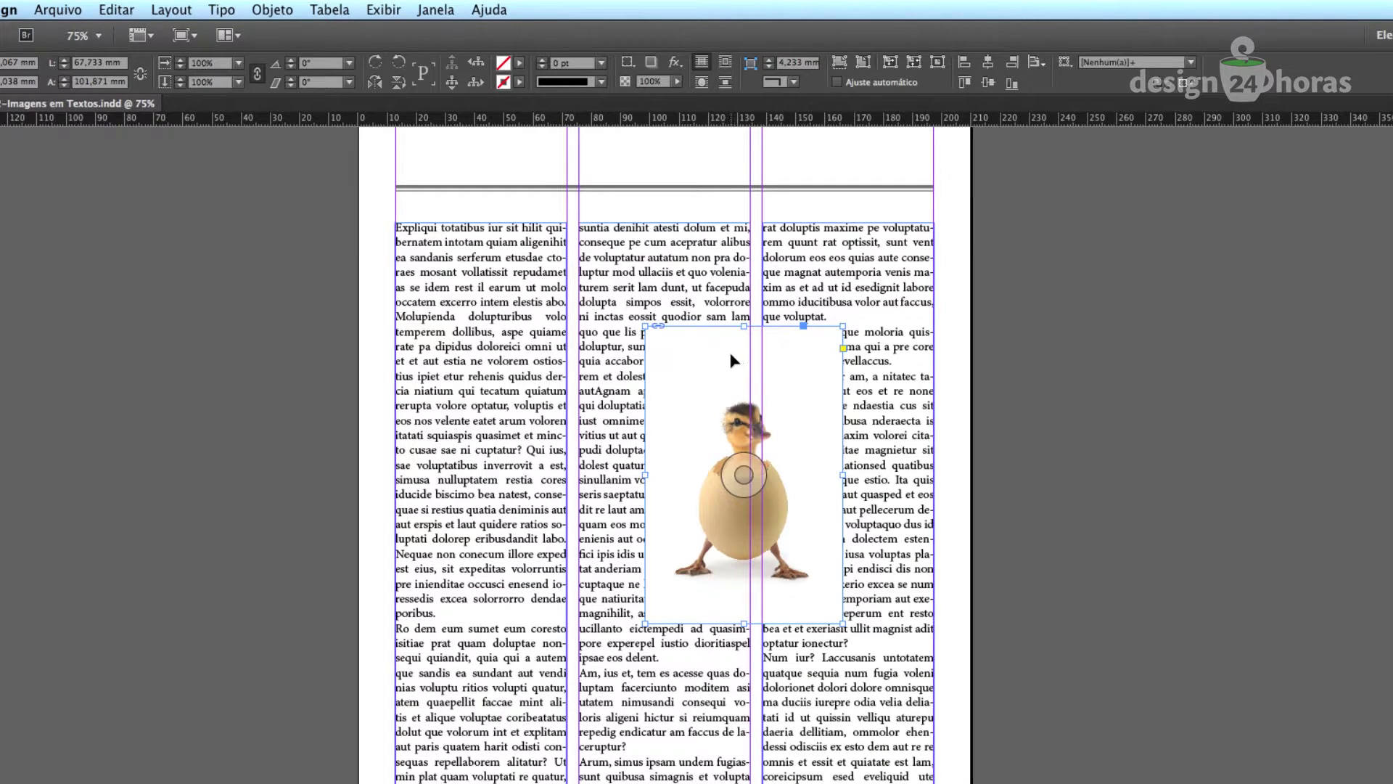
{"action": "left_click_drag", "start_coordinate": [732, 419], "coordinate": [608, 474]}
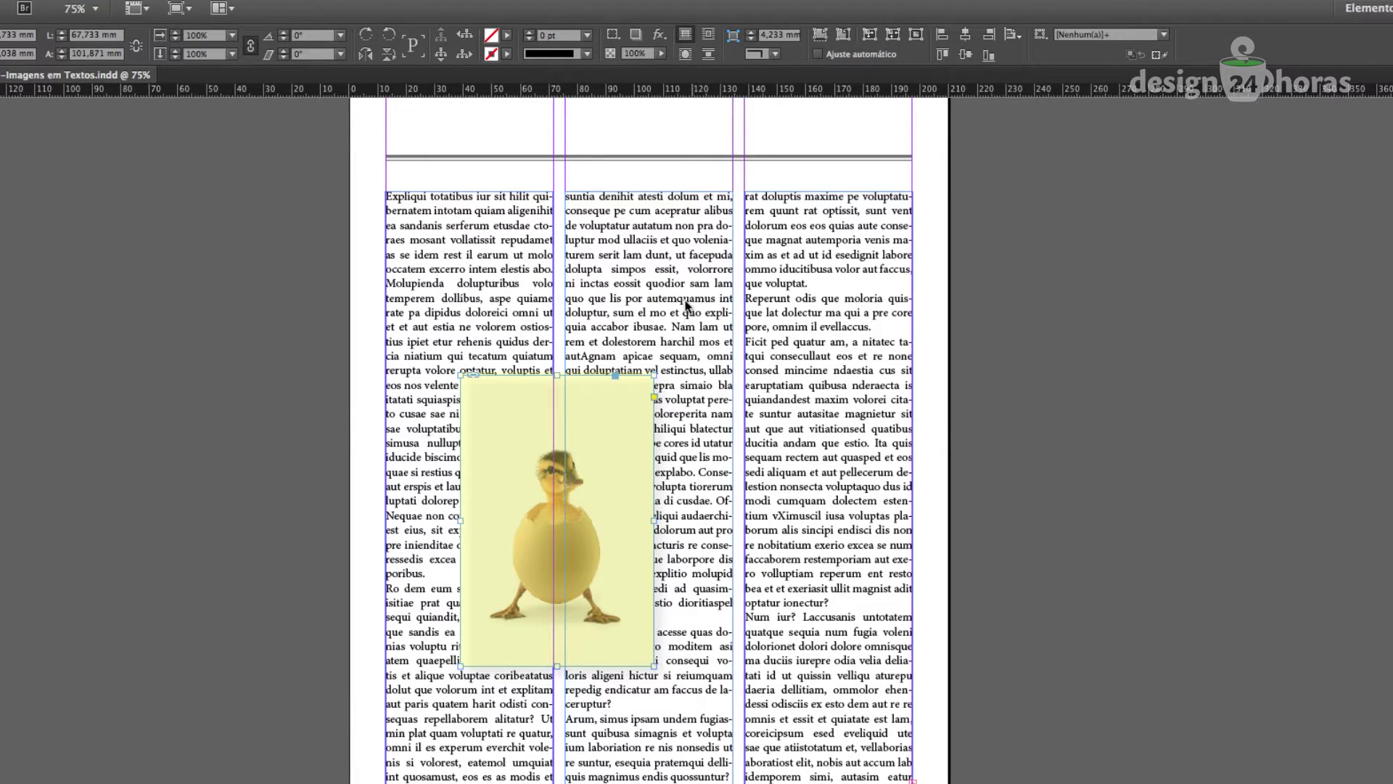
Try wrapping the text around the duckling image's bounding box and compare it with wrapping around the object shape
{"action": "left_click", "coordinate": [711, 45]}
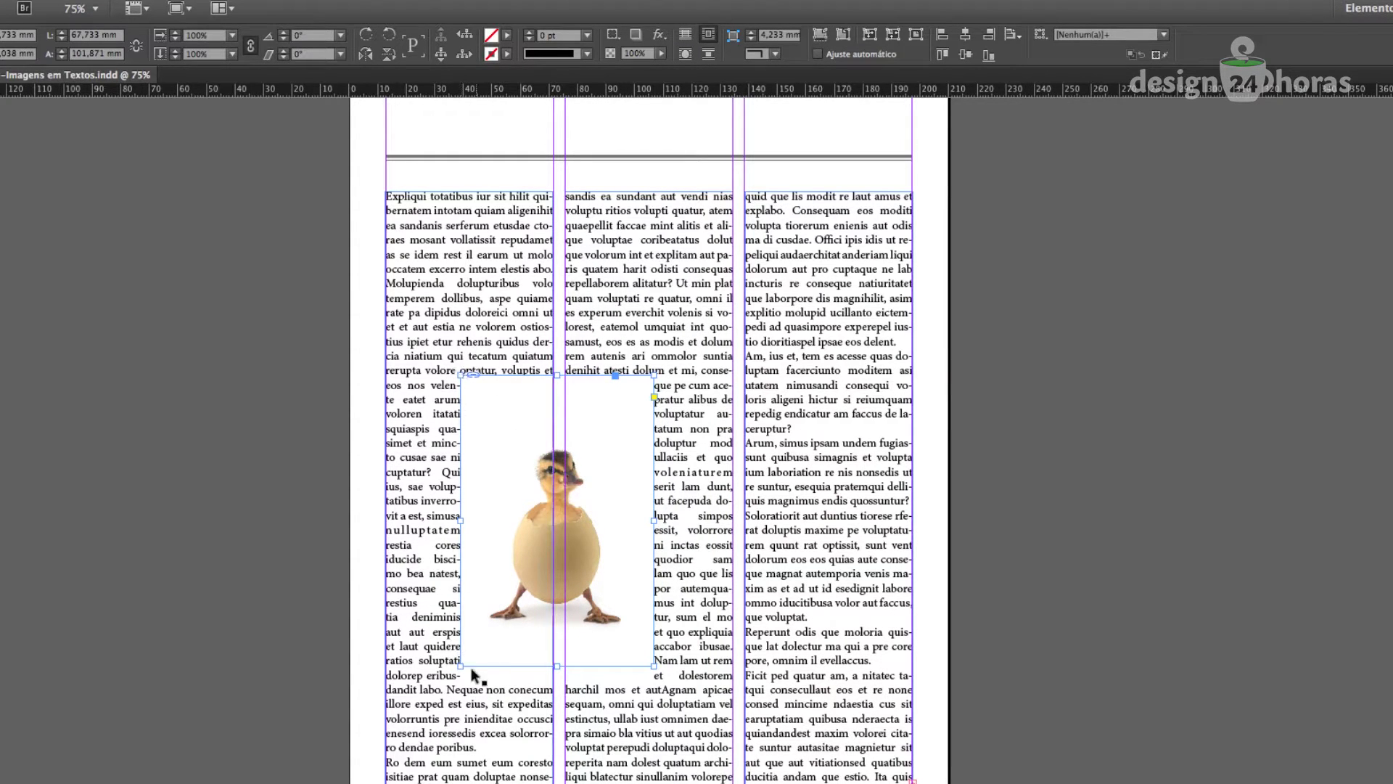
{"action": "left_click", "coordinate": [688, 38]}
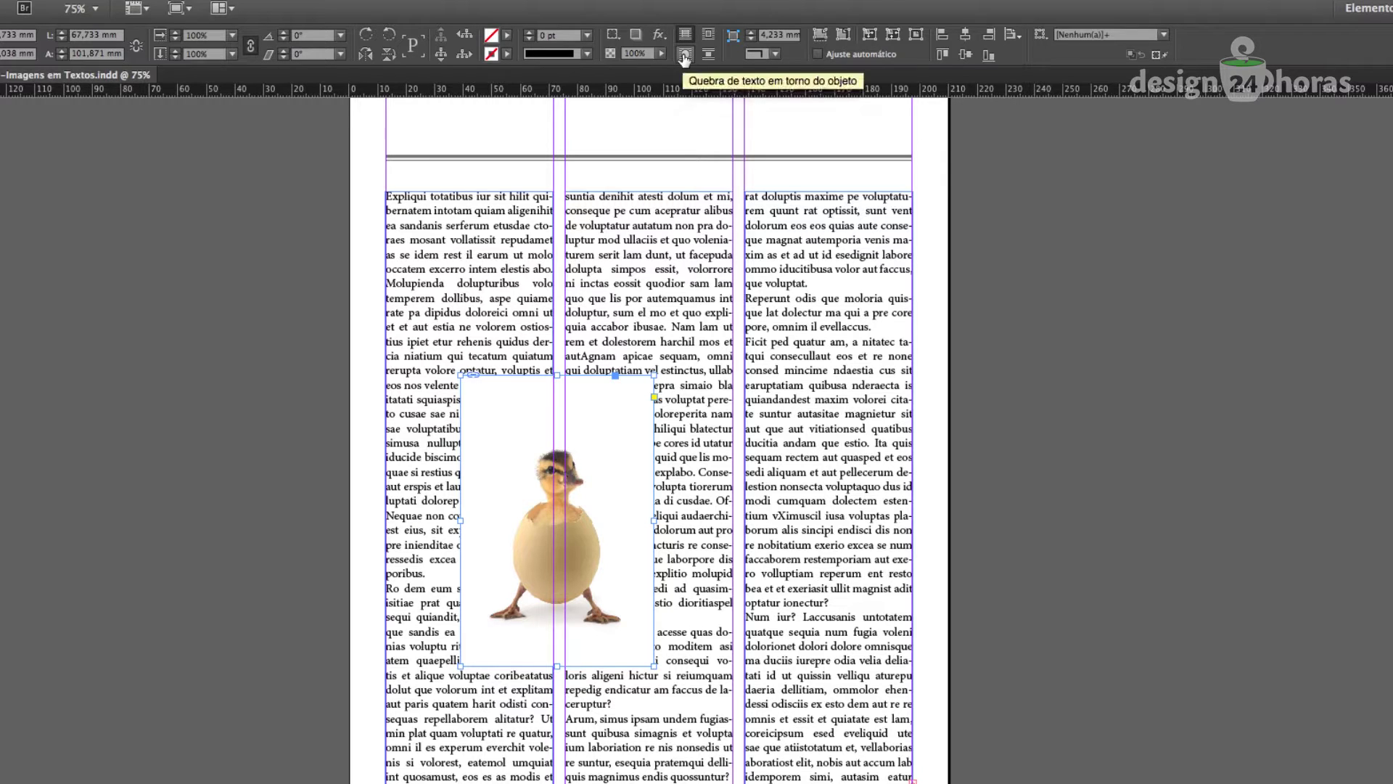
{"action": "left_click", "coordinate": [684, 55]}
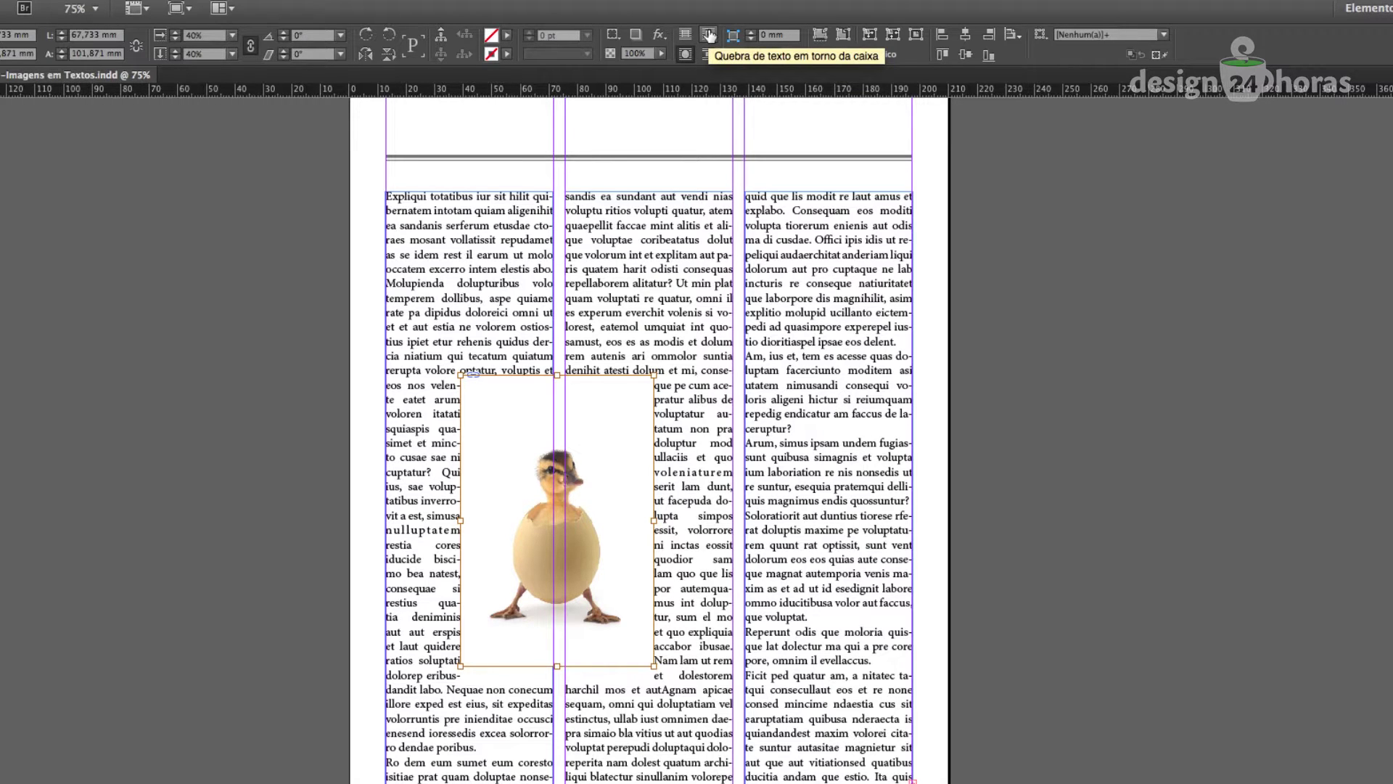
{"action": "left_click", "coordinate": [710, 34]}
{"action": "left_click", "coordinate": [686, 56]}
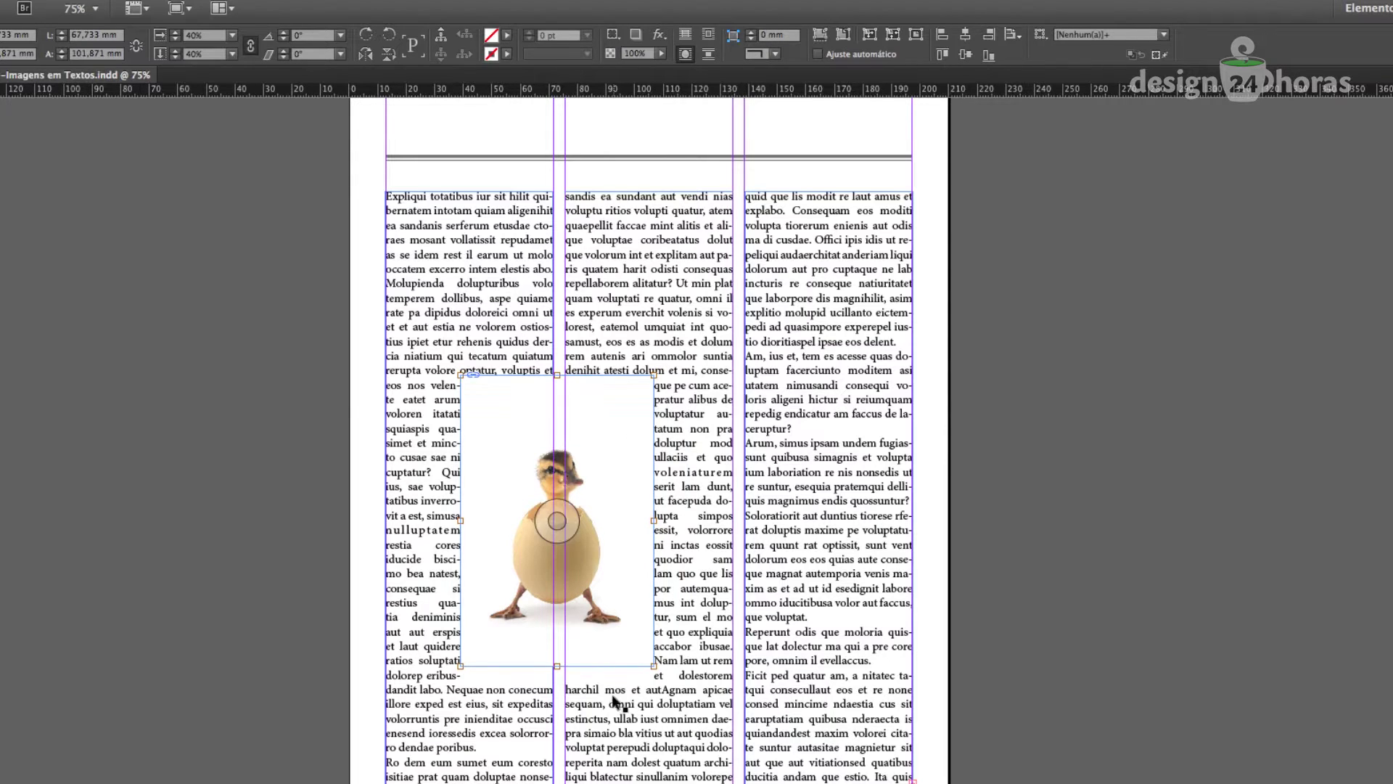
Try the jump-object text wrap on the duckling image and remove the wrap
{"action": "left_click", "coordinate": [708, 53]}
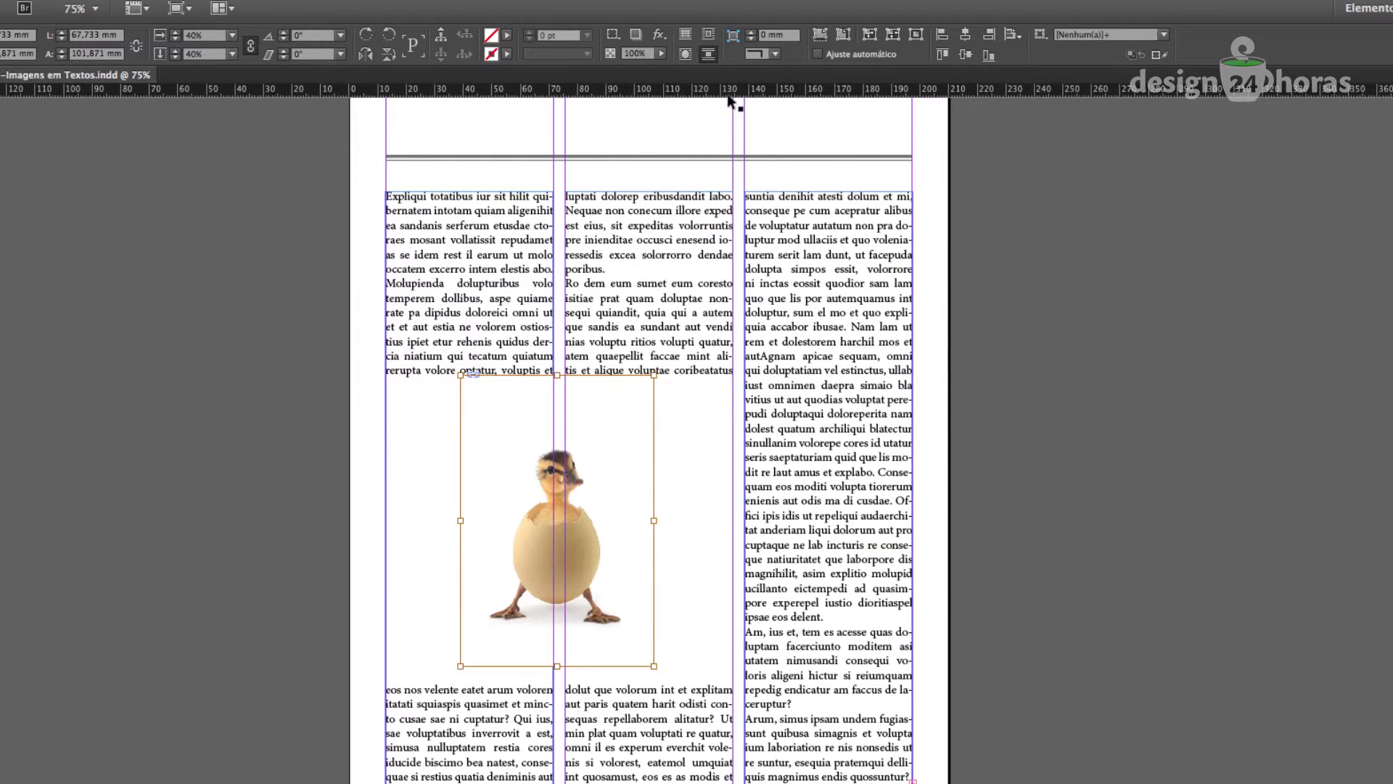
{"action": "left_click", "coordinate": [294, 490]}
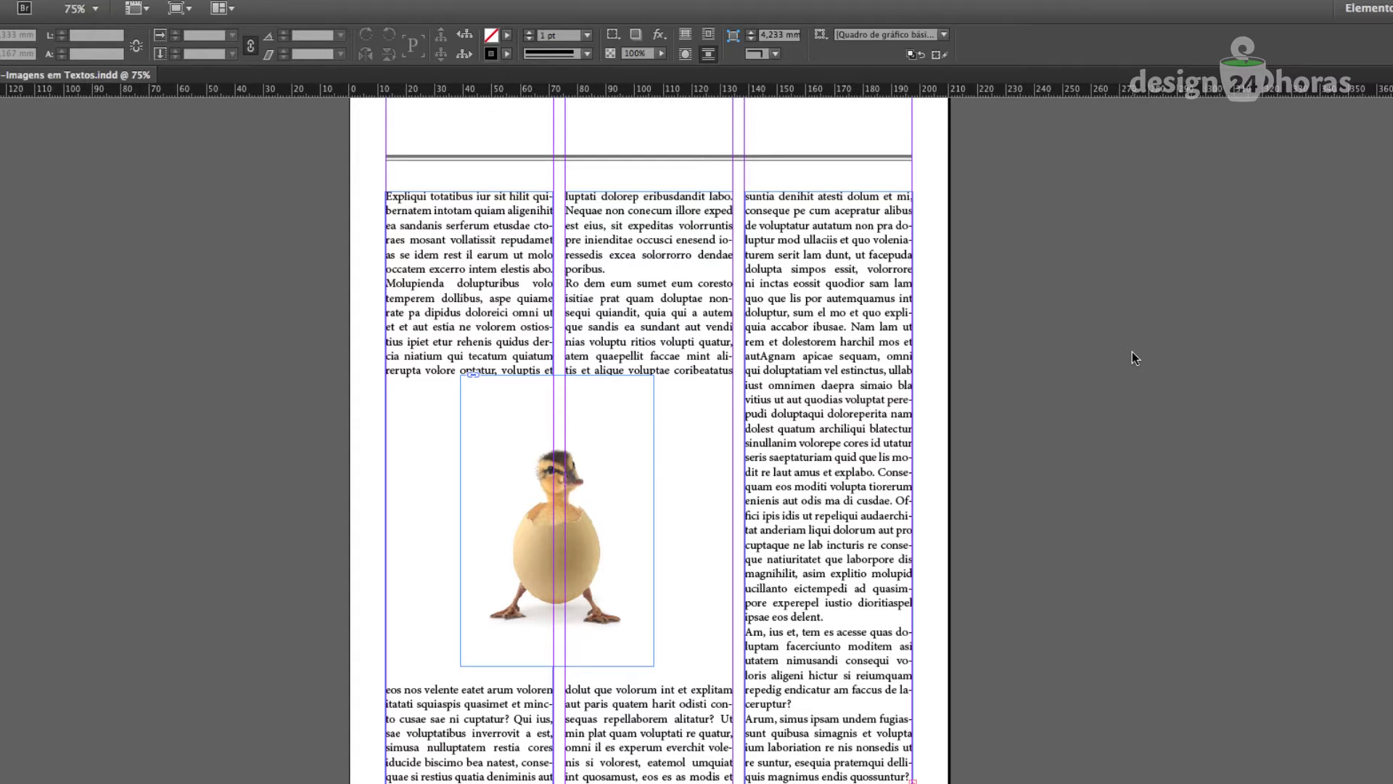
{"action": "left_click", "coordinate": [573, 493]}
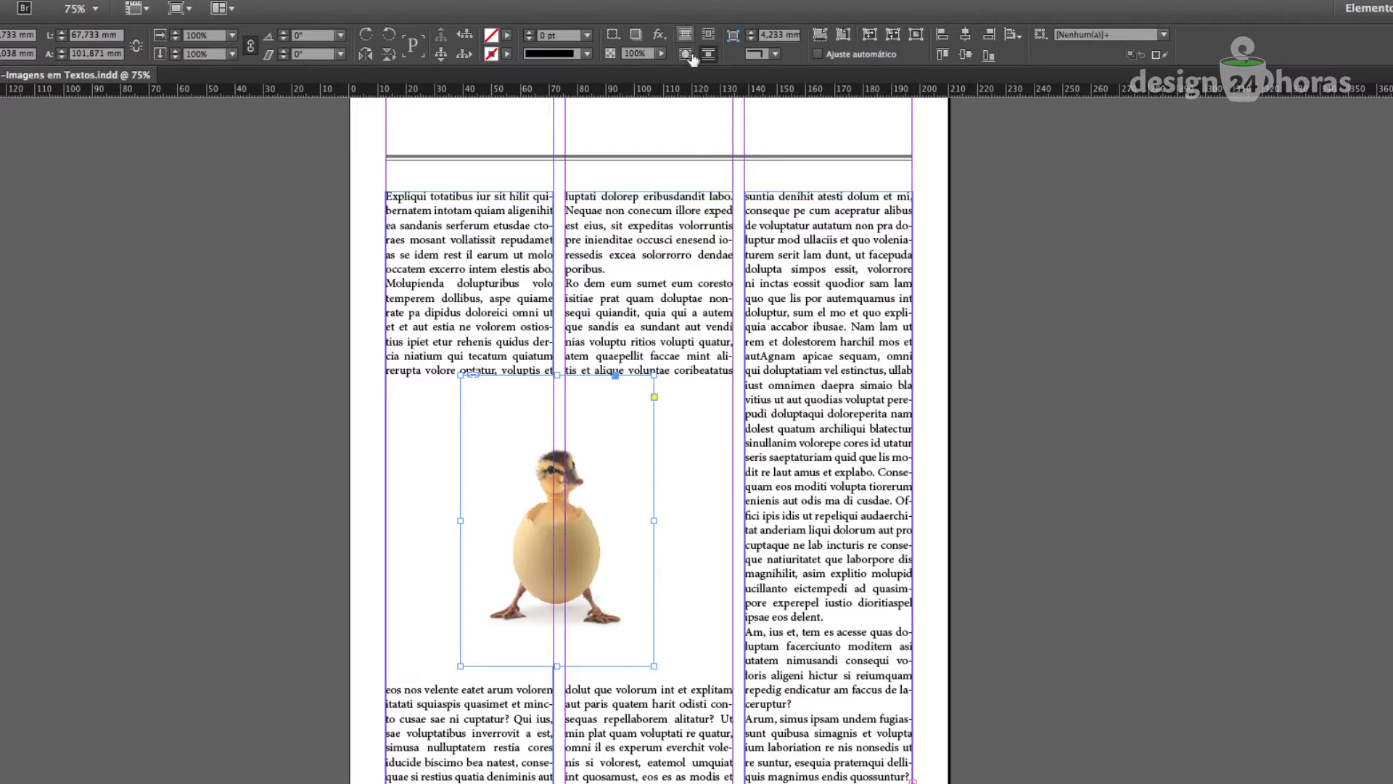
{"action": "left_click", "coordinate": [709, 34]}
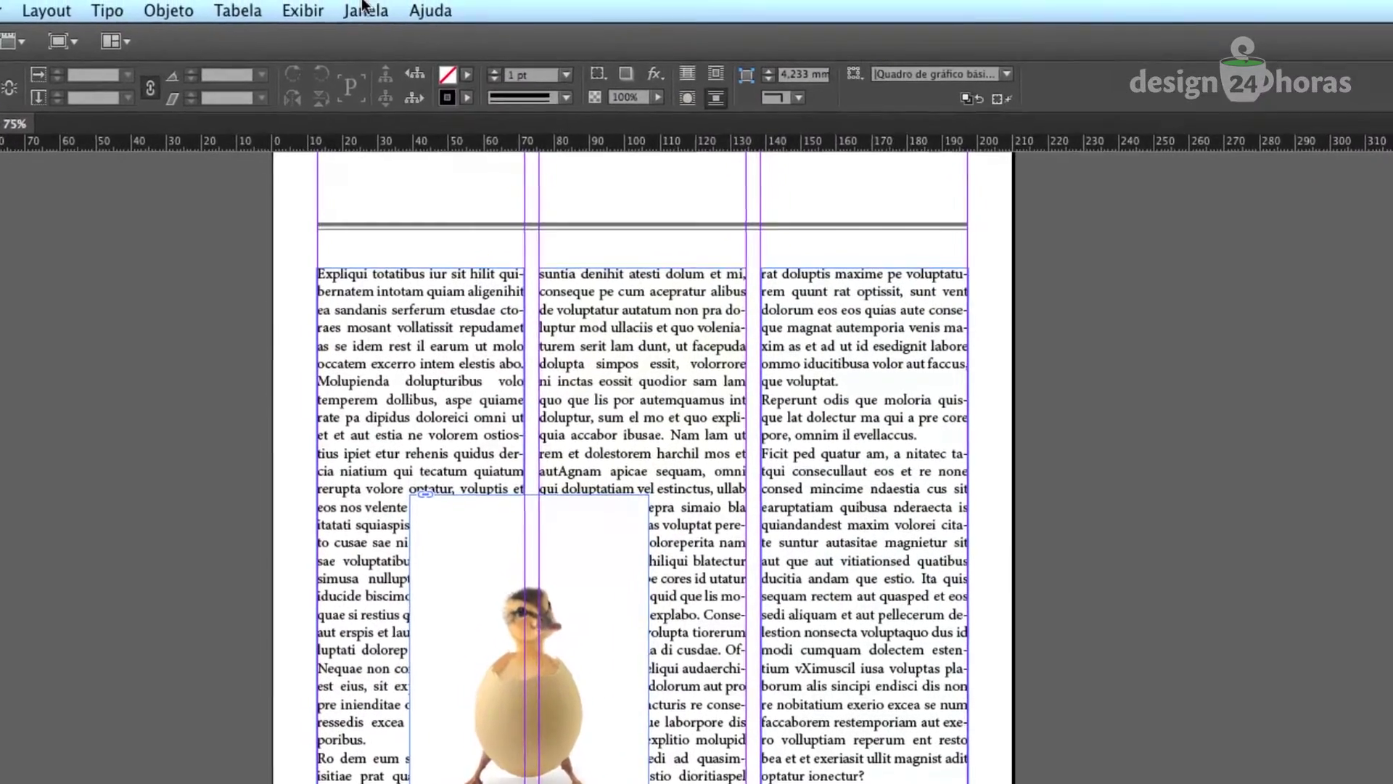
Show the Text Wrap (Texto em contorno) options and move the duckling image off the page onto the pasteboard
{"action": "left_click", "coordinate": [365, 9]}
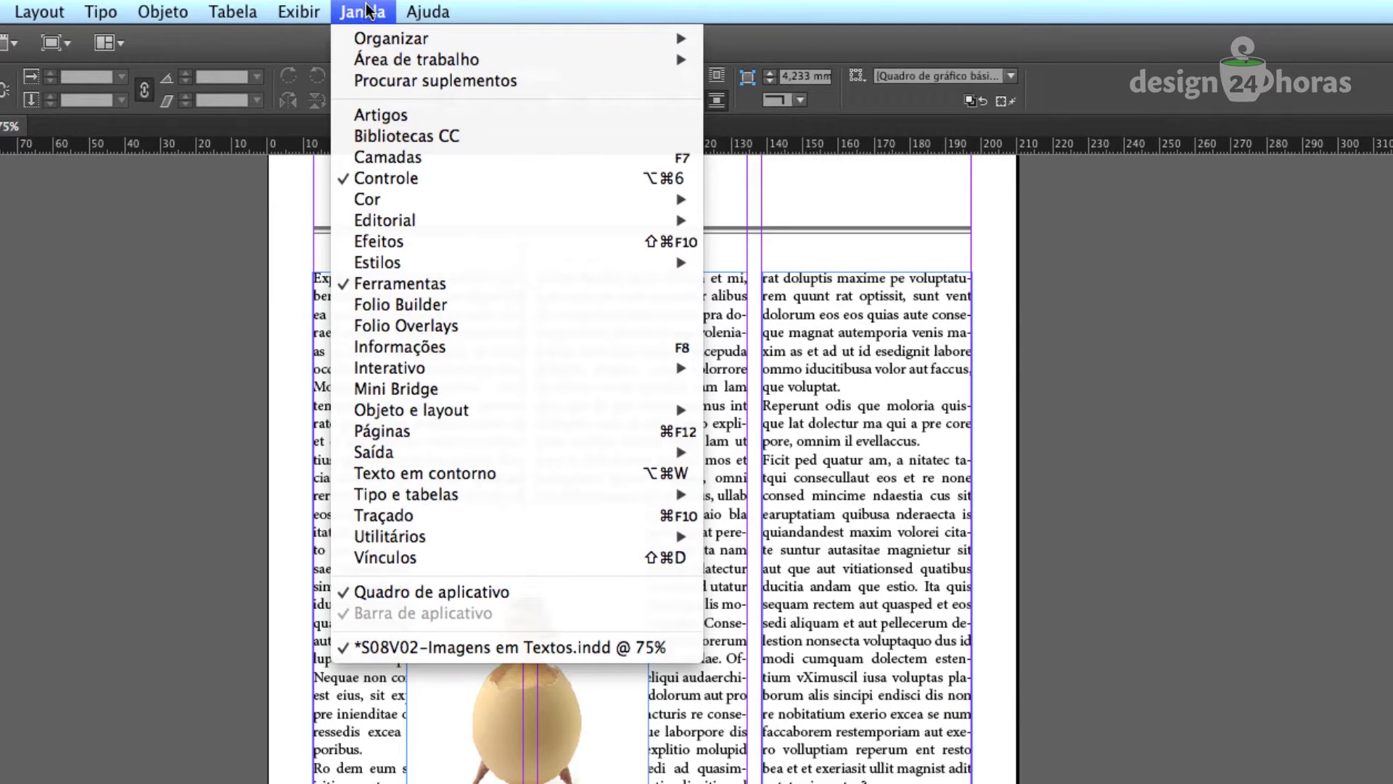
{"action": "left_click", "coordinate": [445, 475]}
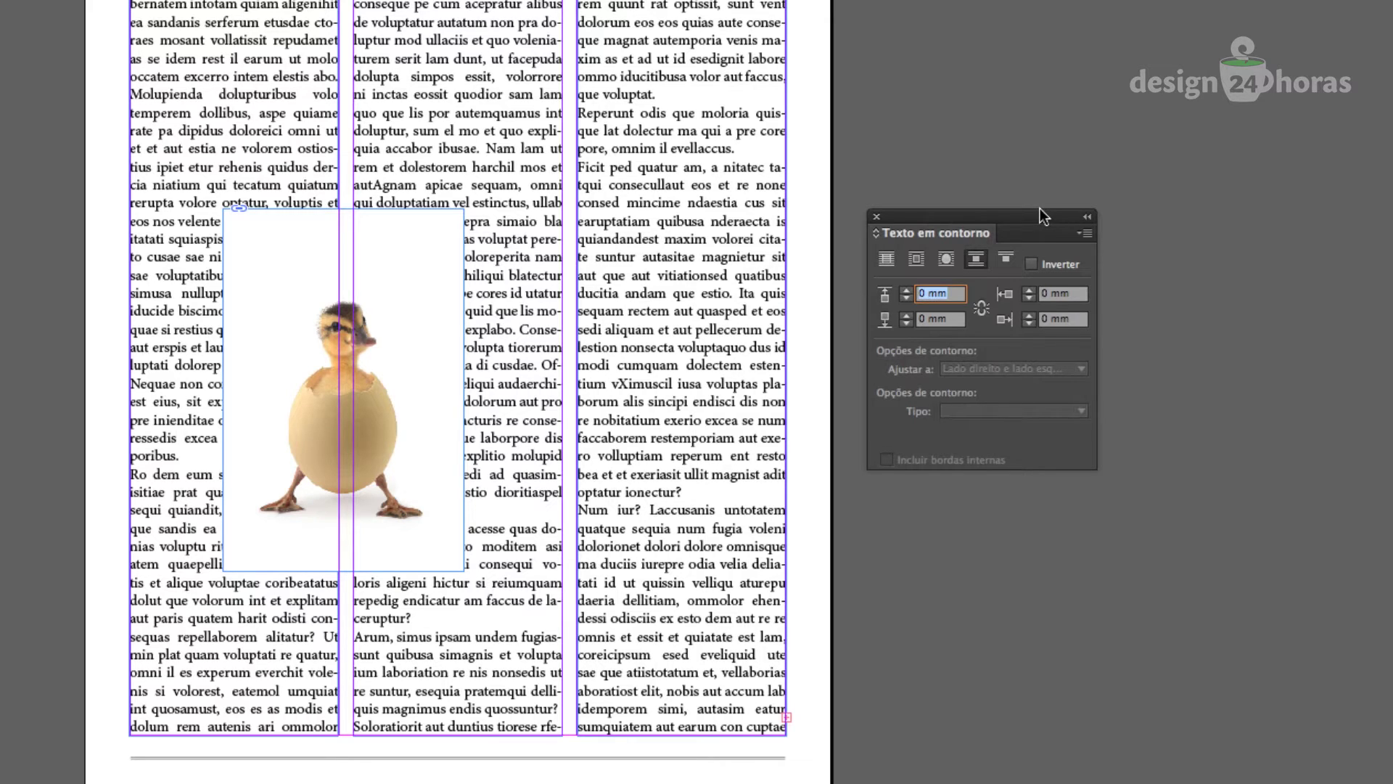
{"action": "left_click", "coordinate": [410, 317]}
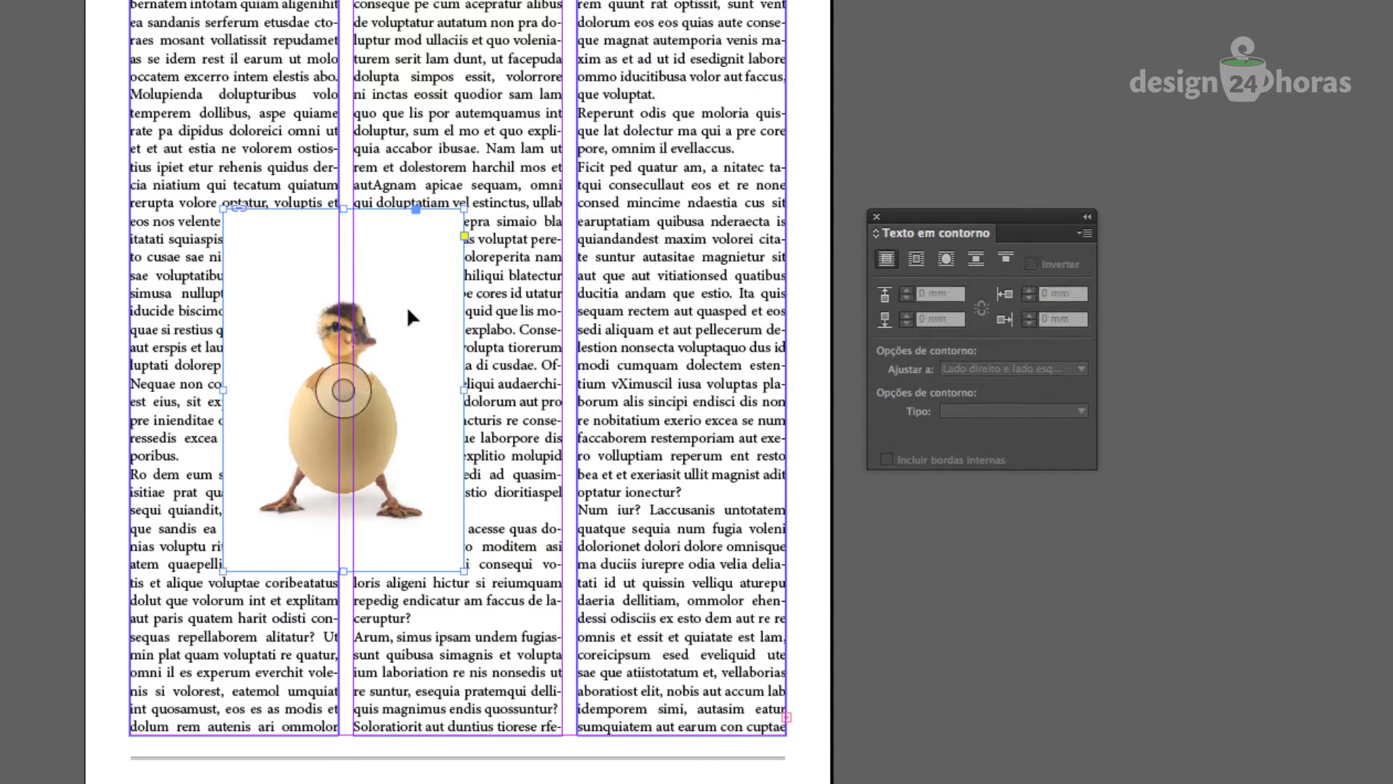
{"action": "left_click_drag", "start_coordinate": [410, 317], "coordinate": [2, 319]}
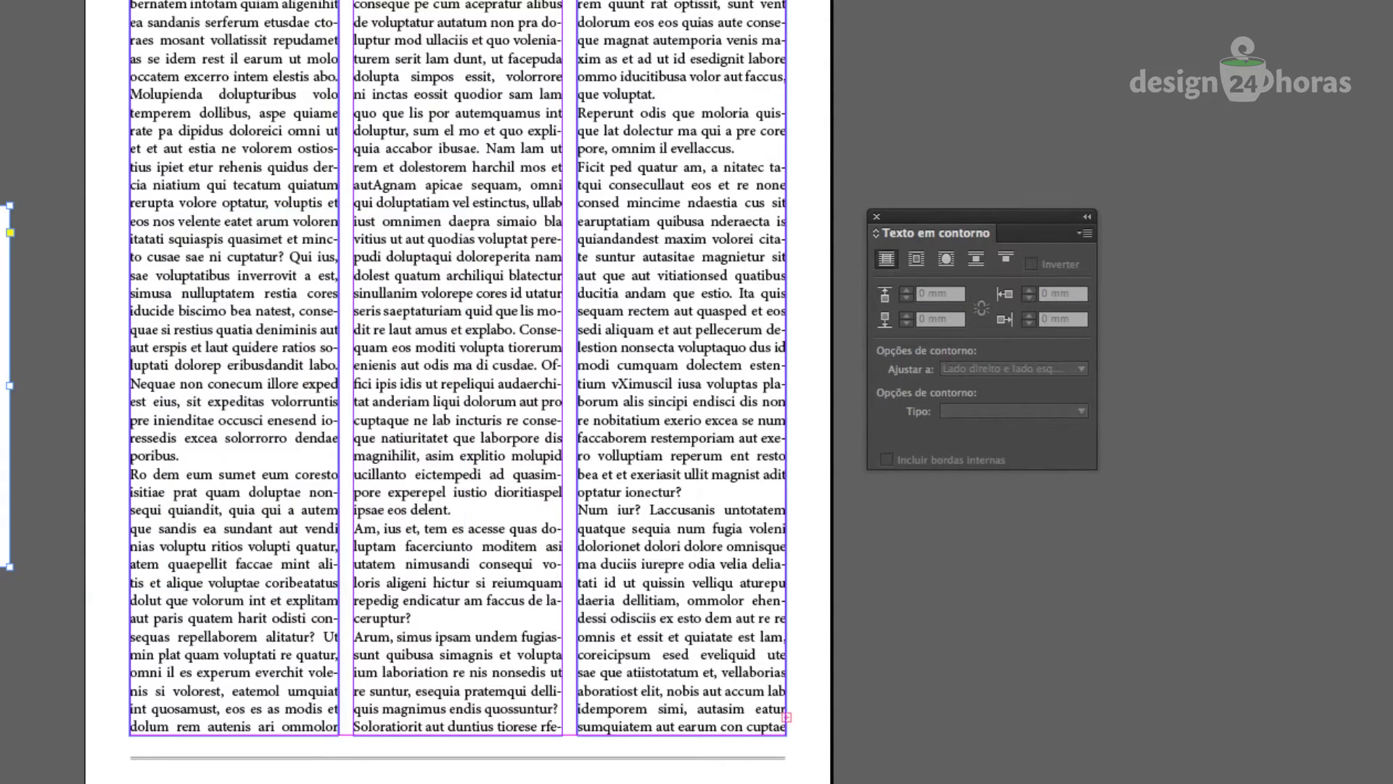
{"action": "left_click", "coordinate": [1, 92]}
Draw a rectangle about 42 × 38 mm on the pasteboard above the duckling image, with a black fill and no stroke
{"action": "key", "text": "m"}
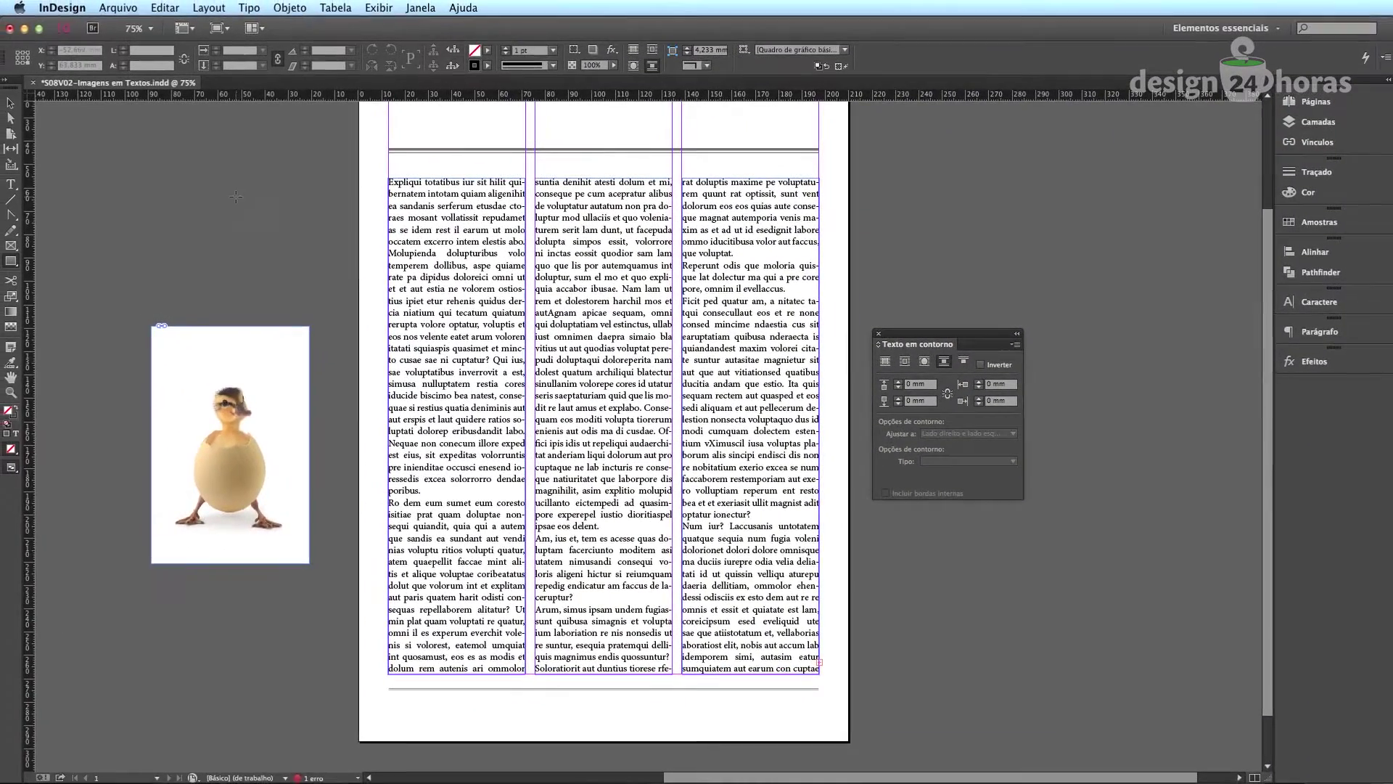
{"action": "left_click_drag", "start_coordinate": [120, 131], "coordinate": [235, 219]}
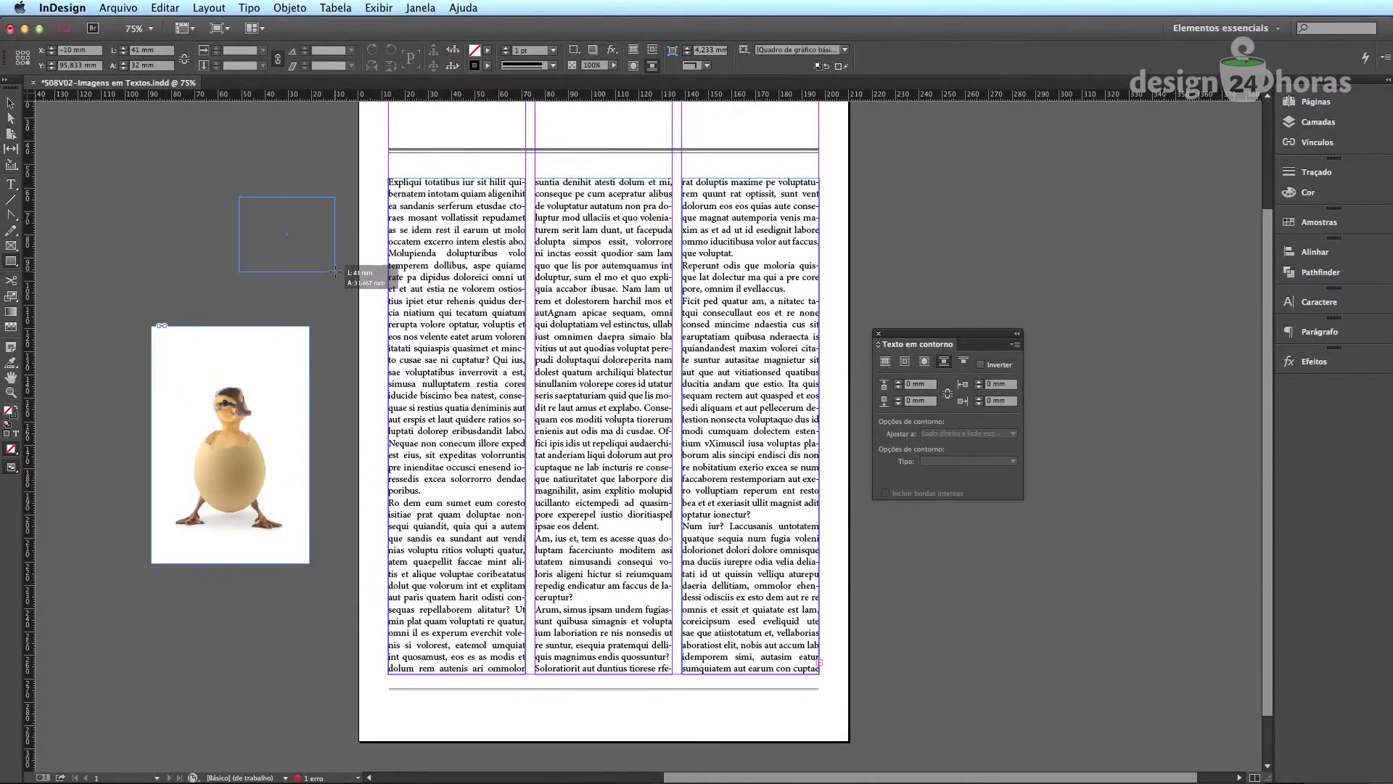
{"action": "left_click_drag", "start_coordinate": [334, 272], "coordinate": [337, 286]}
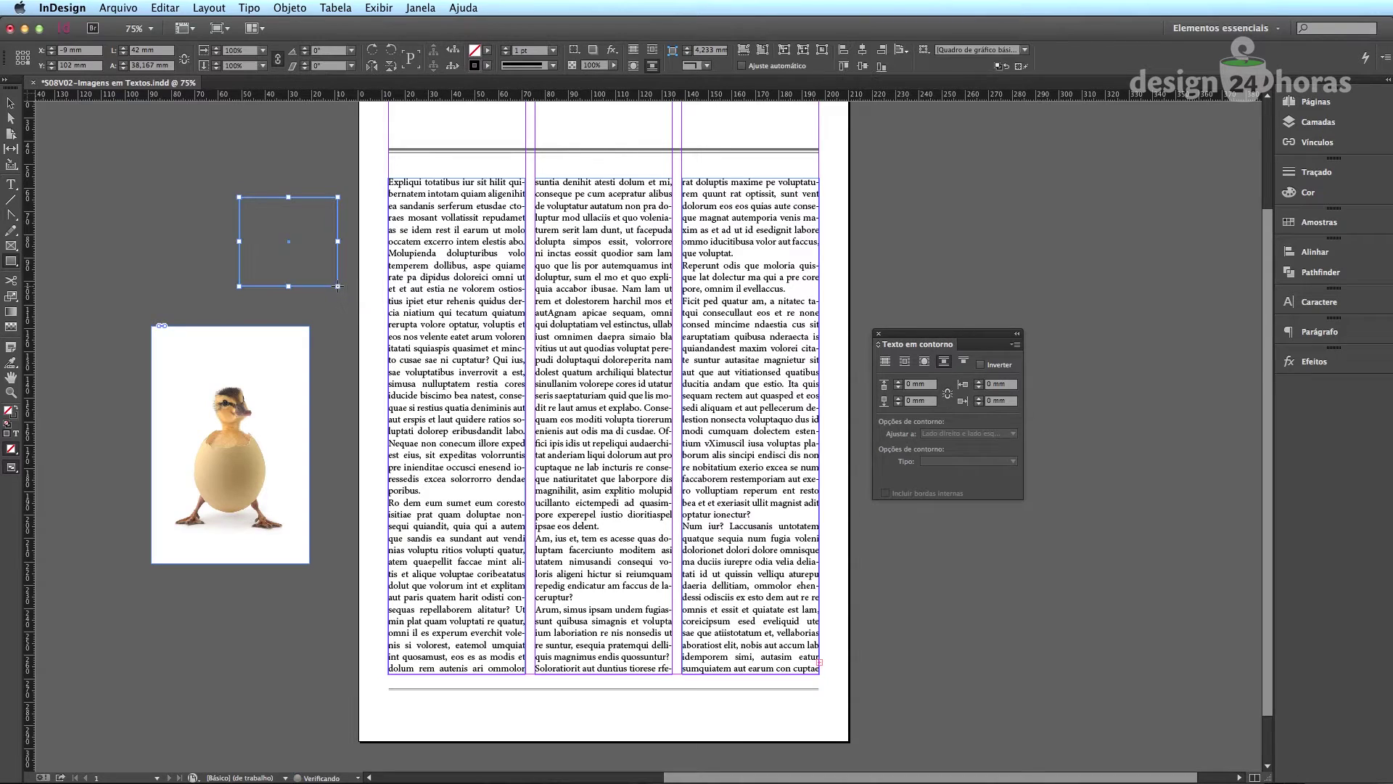
{"action": "left_click", "coordinate": [16, 408]}
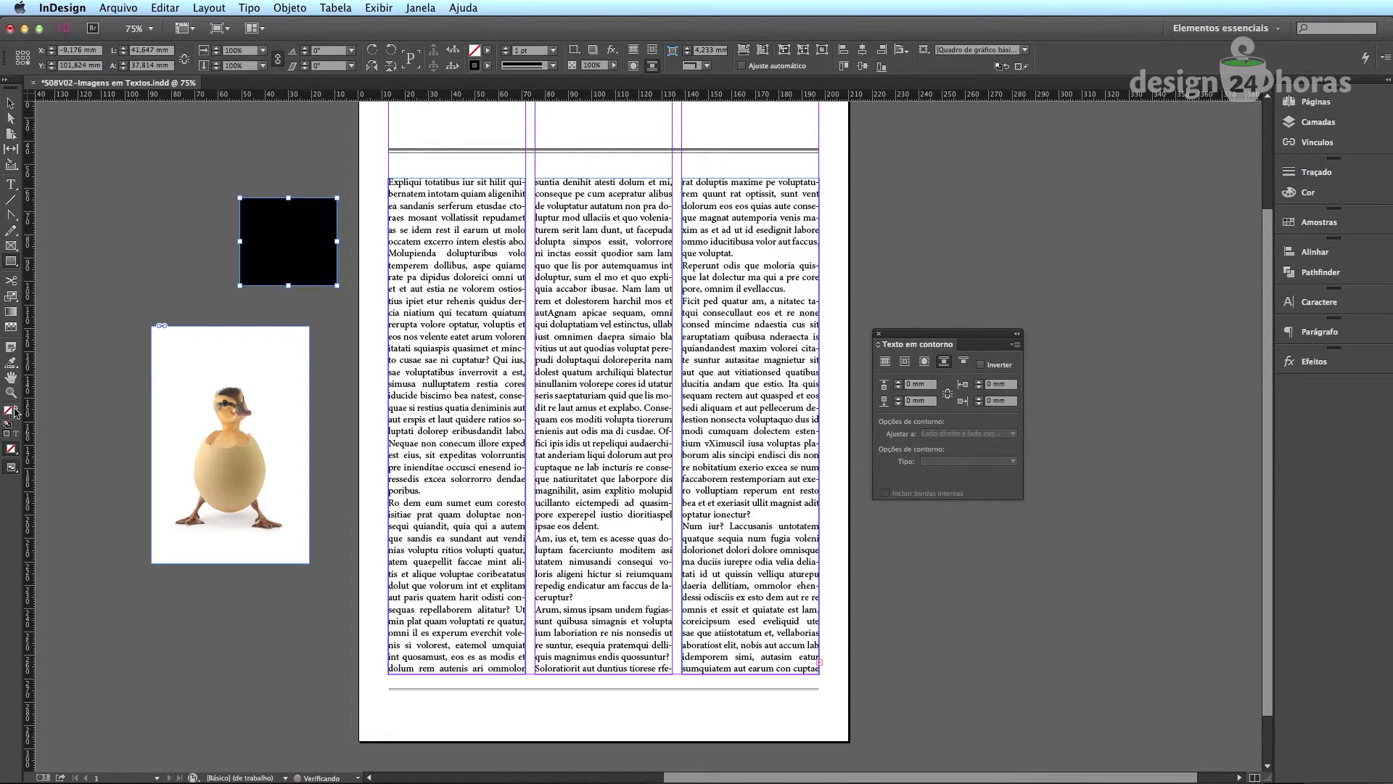
{"action": "left_click", "coordinate": [10, 103]}
{"action": "left_click", "coordinate": [155, 139]}
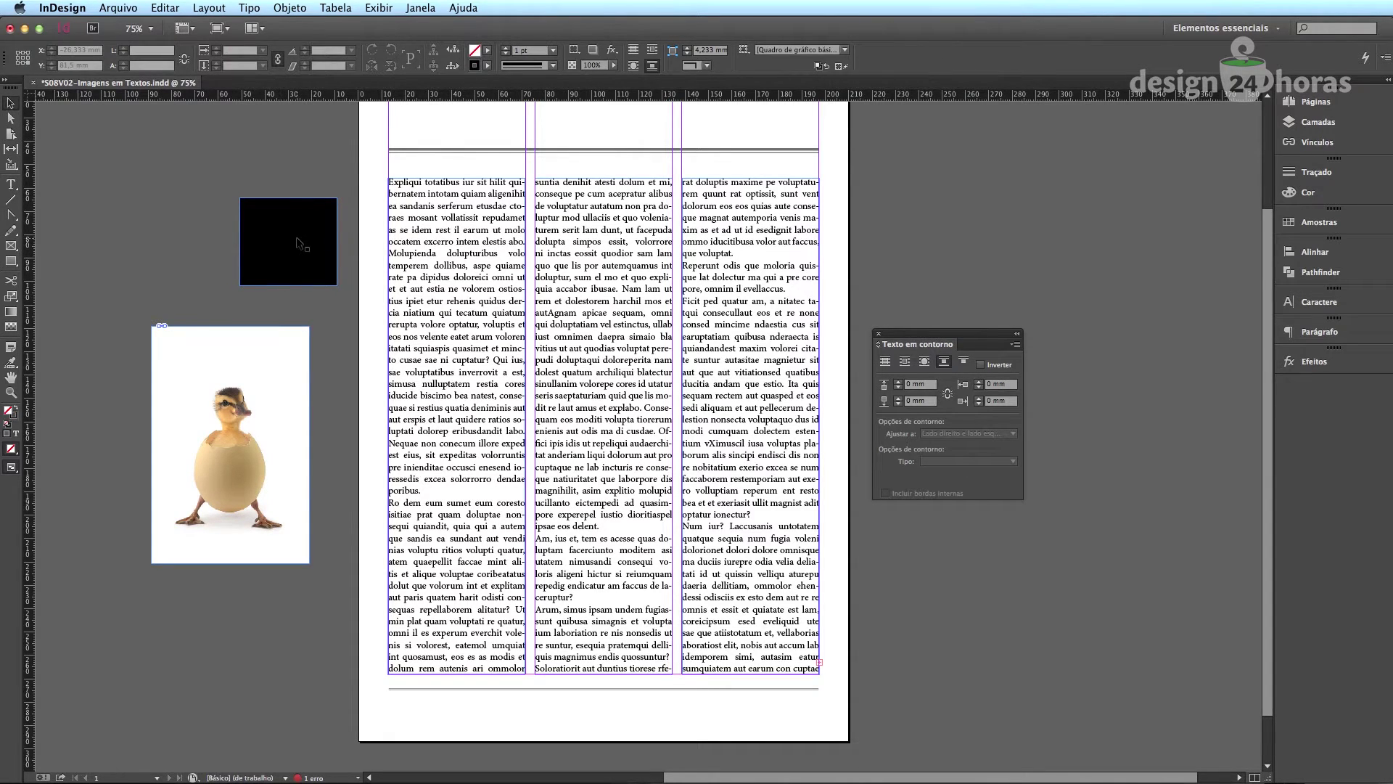
Move the black rectangle onto the page, against the left edge of the middle text column, and keep it selected
{"action": "left_click_drag", "start_coordinate": [299, 245], "coordinate": [692, 333]}
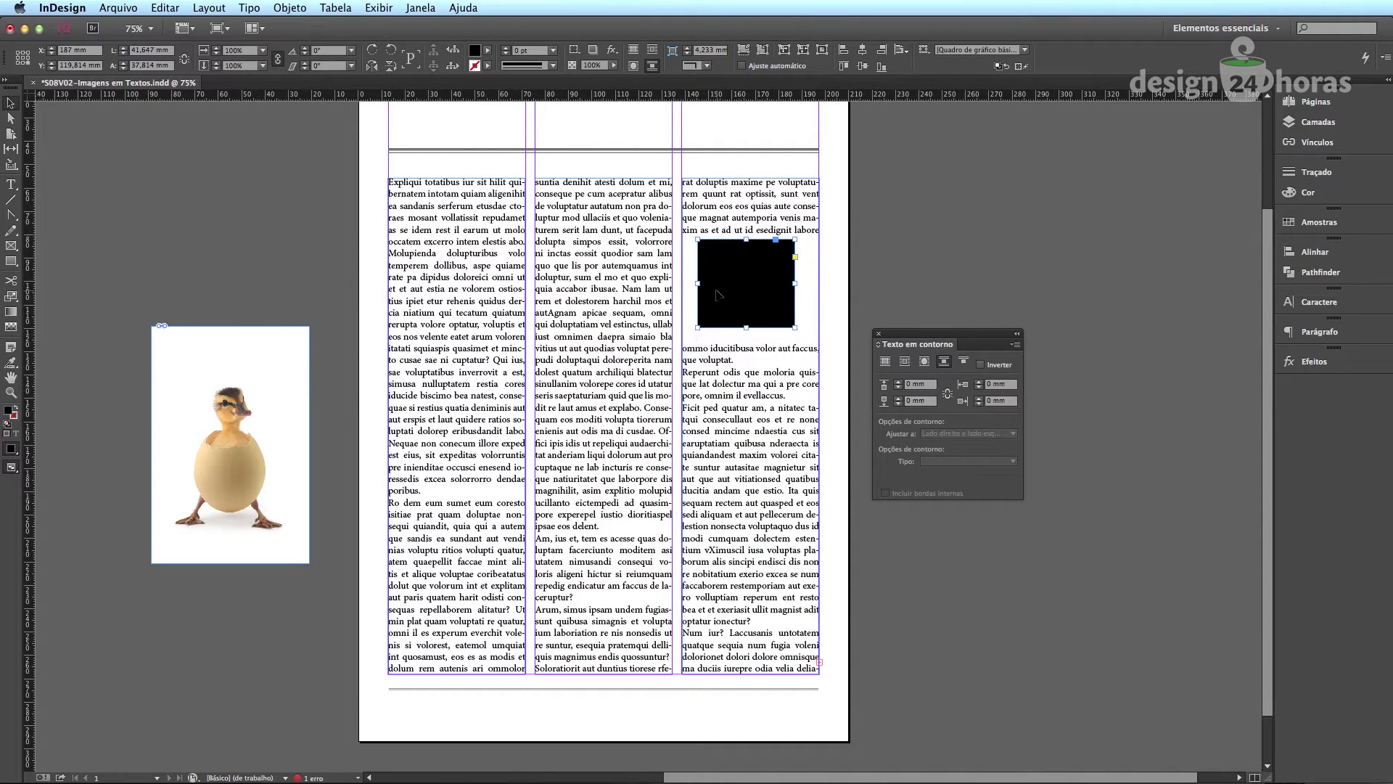
{"action": "left_click_drag", "start_coordinate": [749, 286], "coordinate": [601, 368]}
{"action": "key", "text": "super+shift+a"}
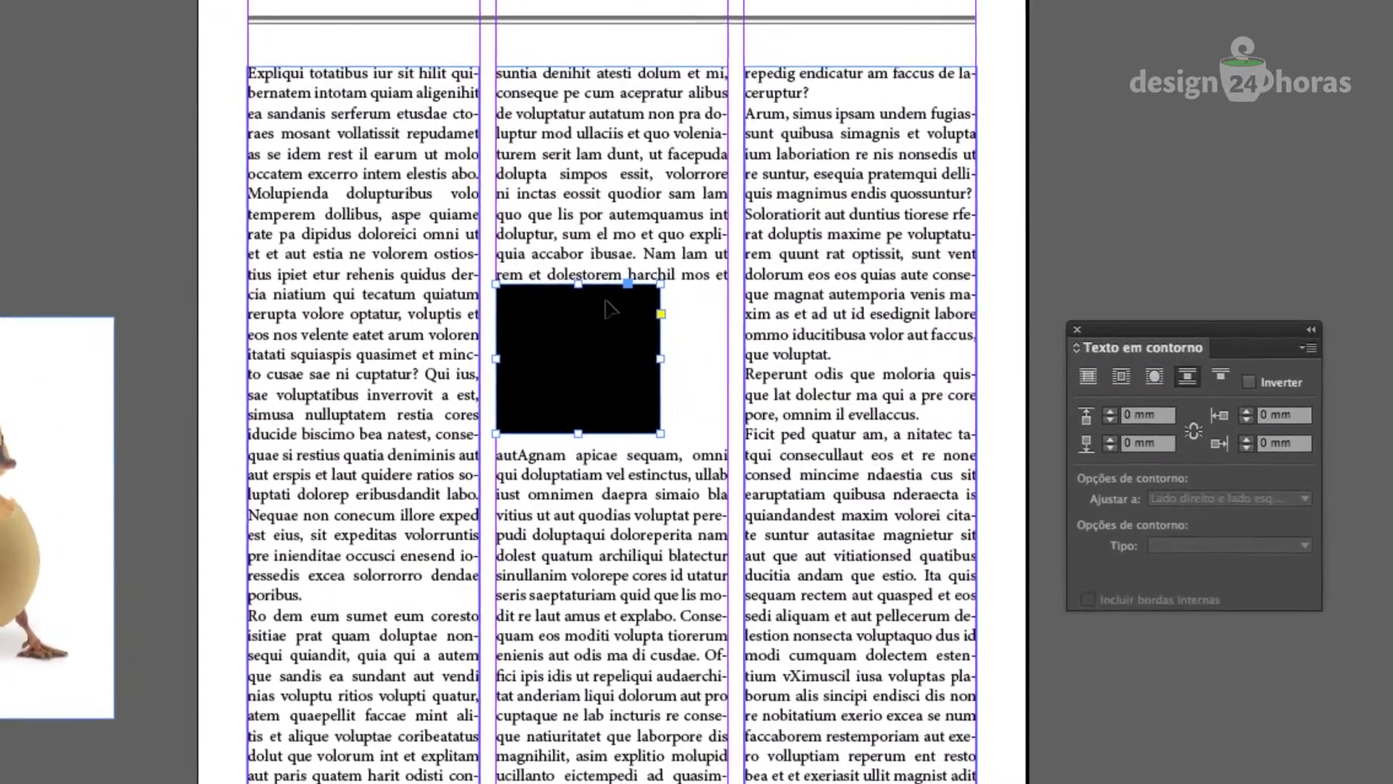
{"action": "left_click", "coordinate": [605, 304]}
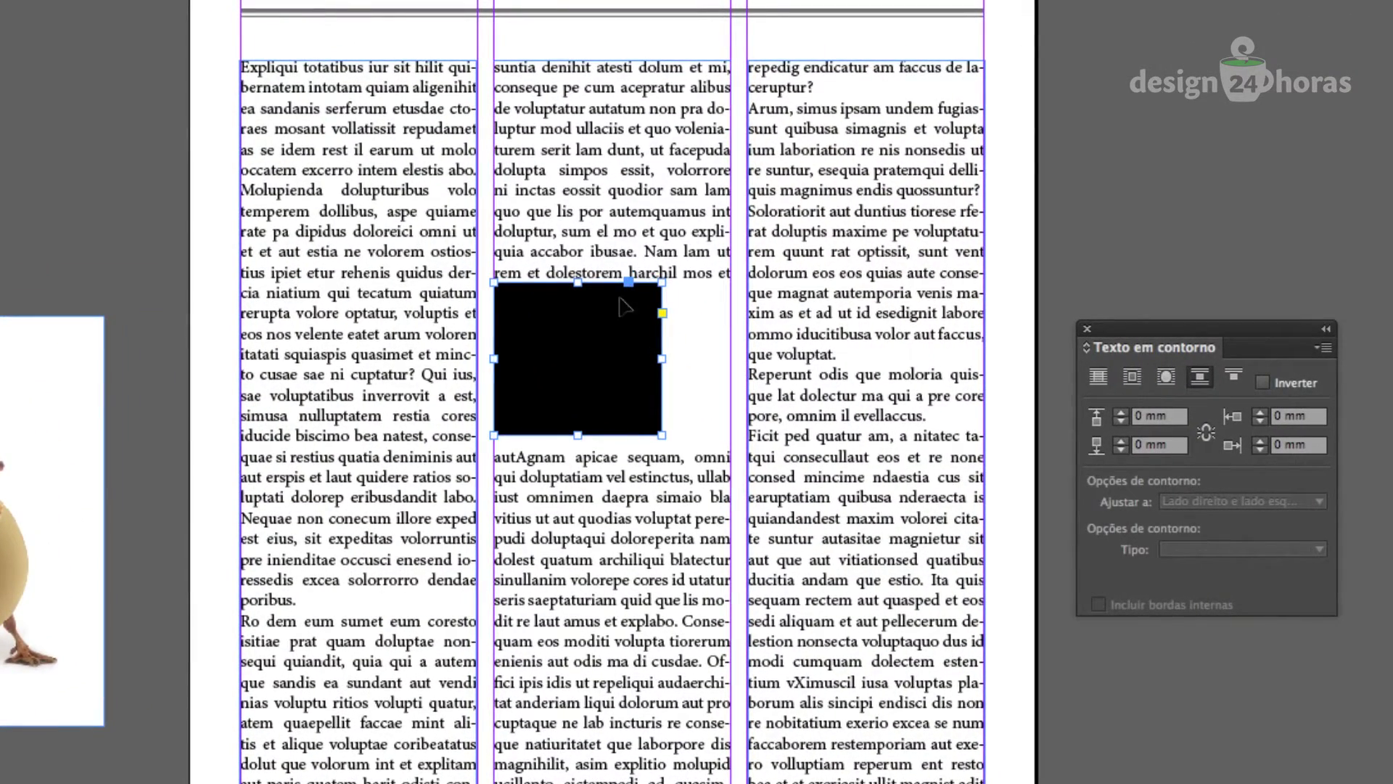
Move the black rectangle slightly lower in the middle text column and place it midway between the column's edges
{"action": "left_click_drag", "start_coordinate": [610, 324], "coordinate": [610, 329]}
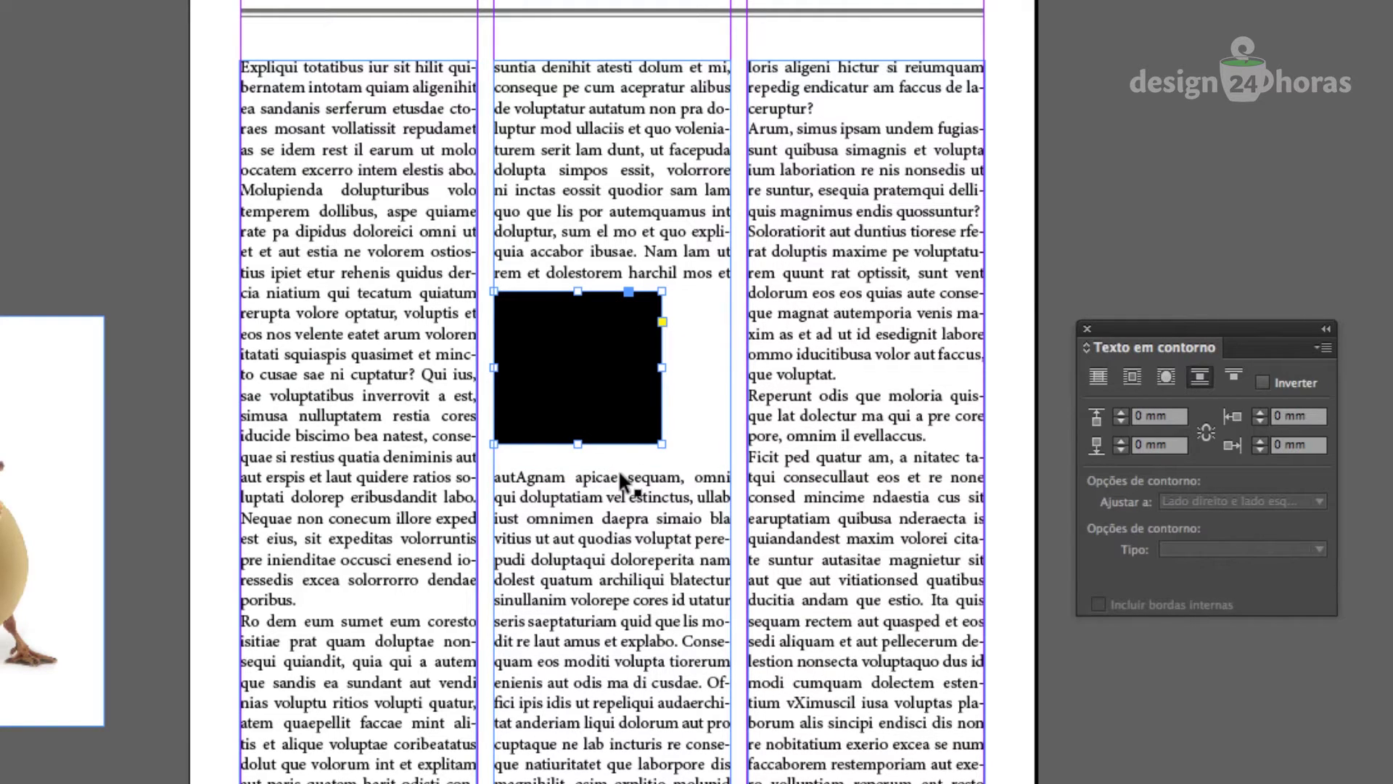
{"action": "left_click_drag", "start_coordinate": [613, 369], "coordinate": [610, 389]}
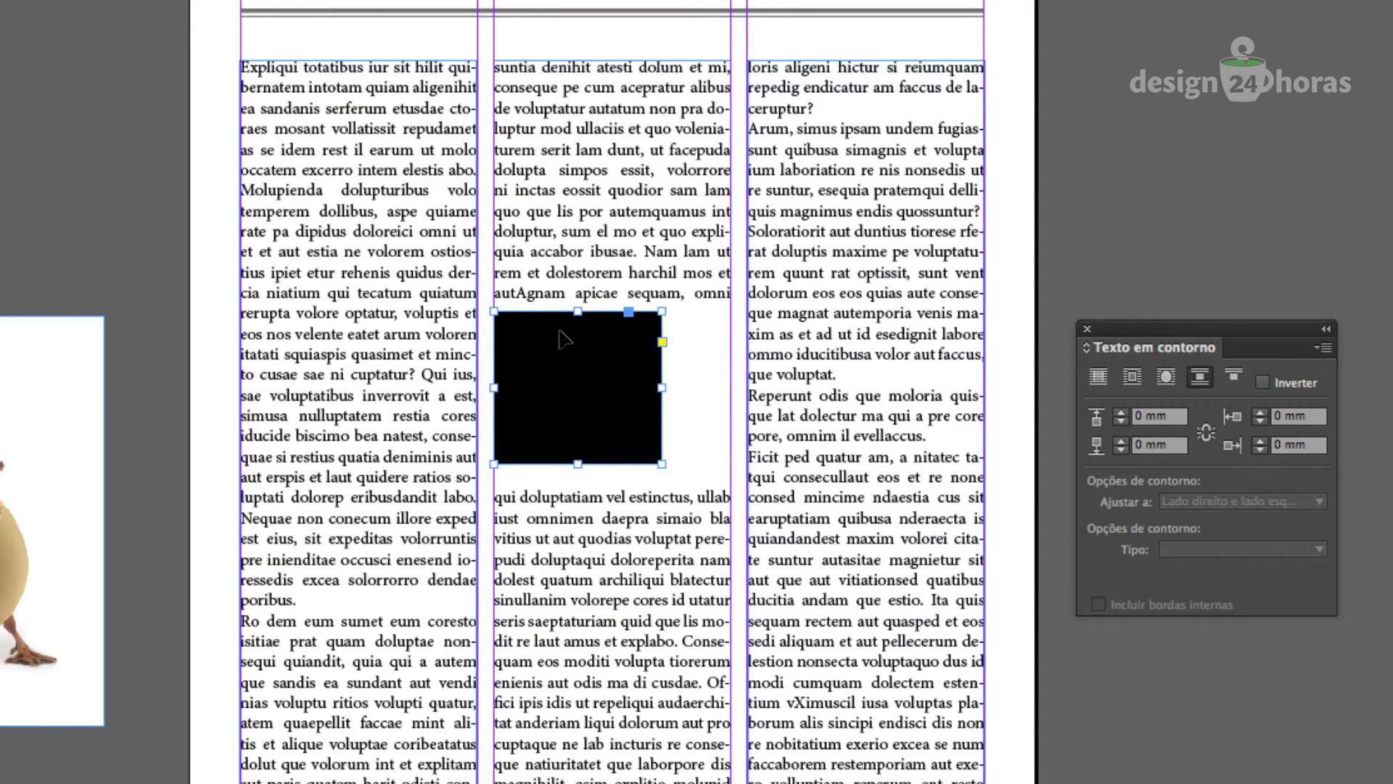
{"action": "left_click_drag", "start_coordinate": [565, 339], "coordinate": [680, 361]}
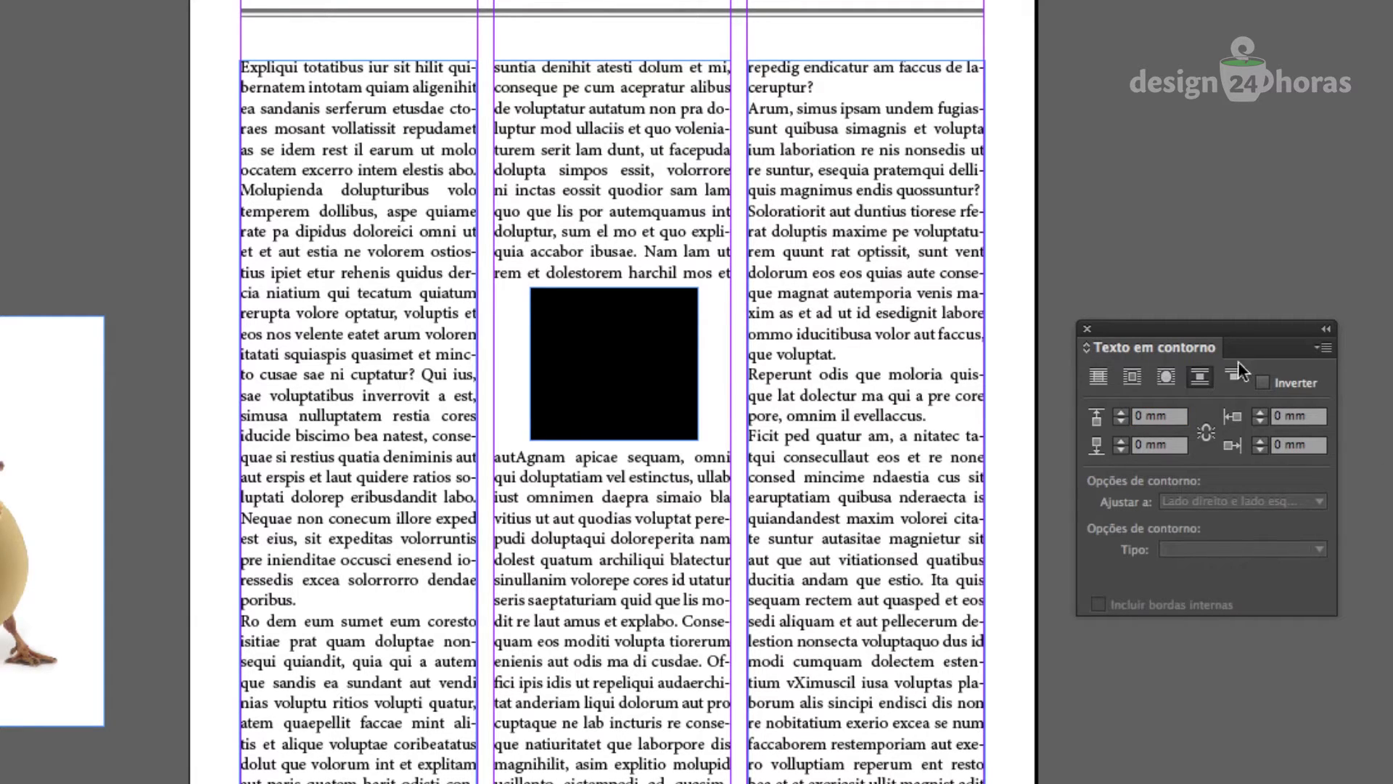
Give the black rectangle a 4 mm top text wrap offset and set its wrap type to jump object
{"action": "left_click", "coordinate": [657, 359]}
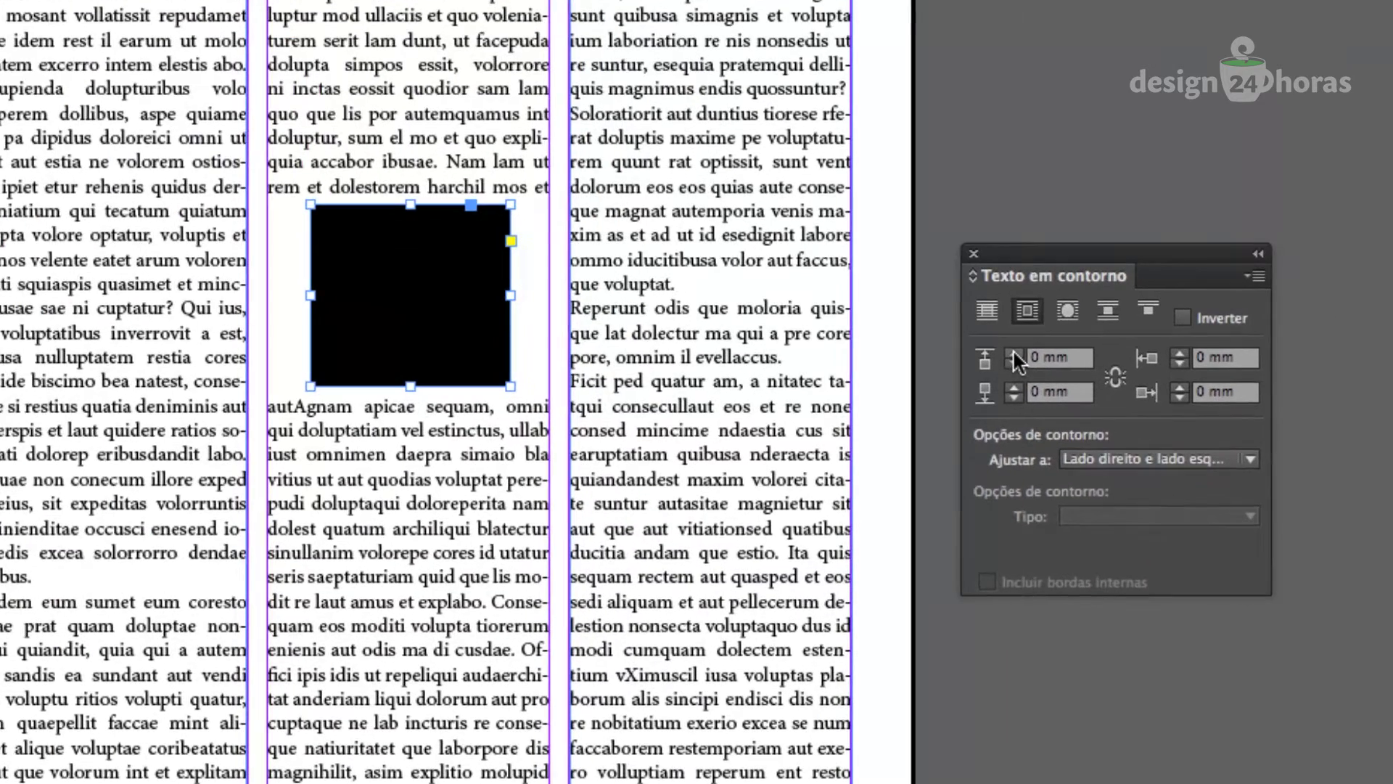
{"action": "left_click", "coordinate": [1047, 371]}
{"action": "left_click", "coordinate": [1048, 372]}
{"action": "left_click", "coordinate": [1048, 372]}
{"action": "left_click", "coordinate": [1047, 371]}
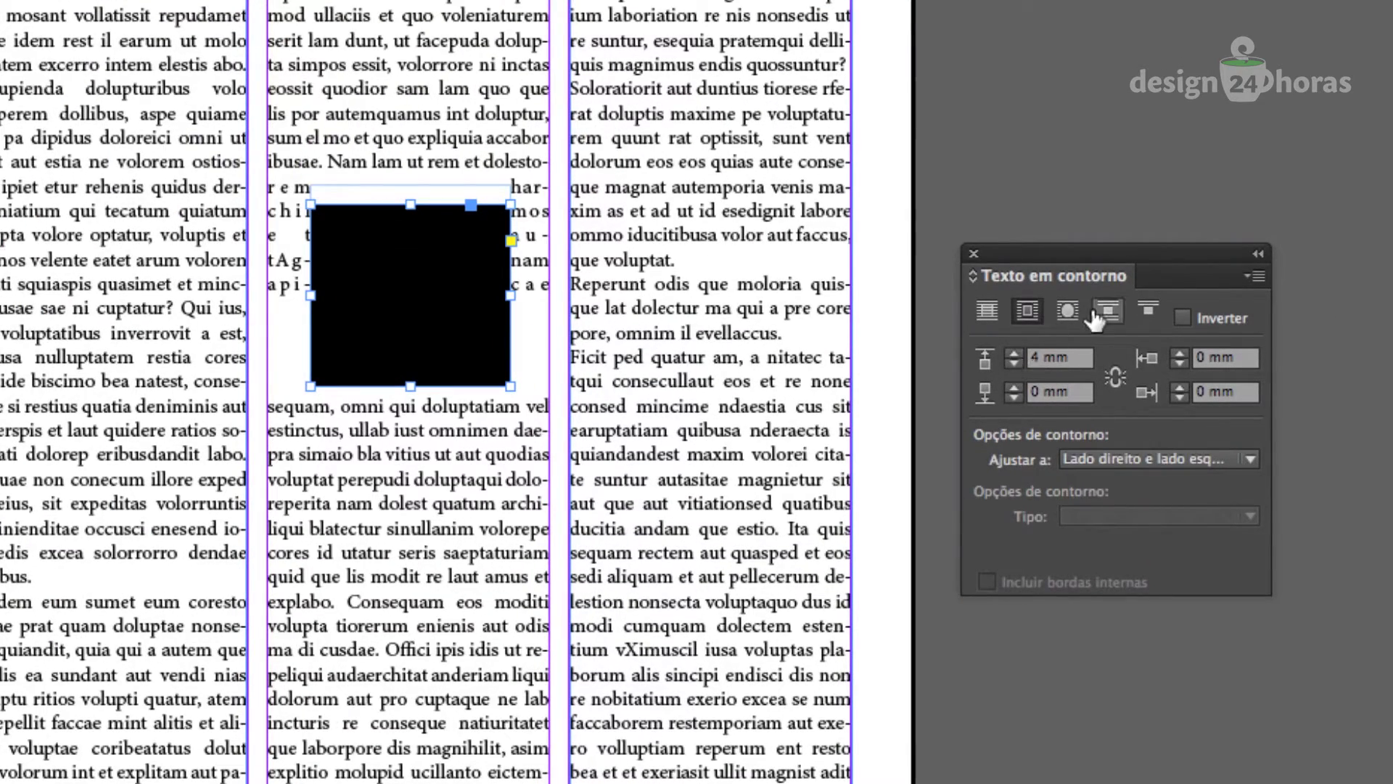
{"action": "left_click", "coordinate": [1105, 315]}
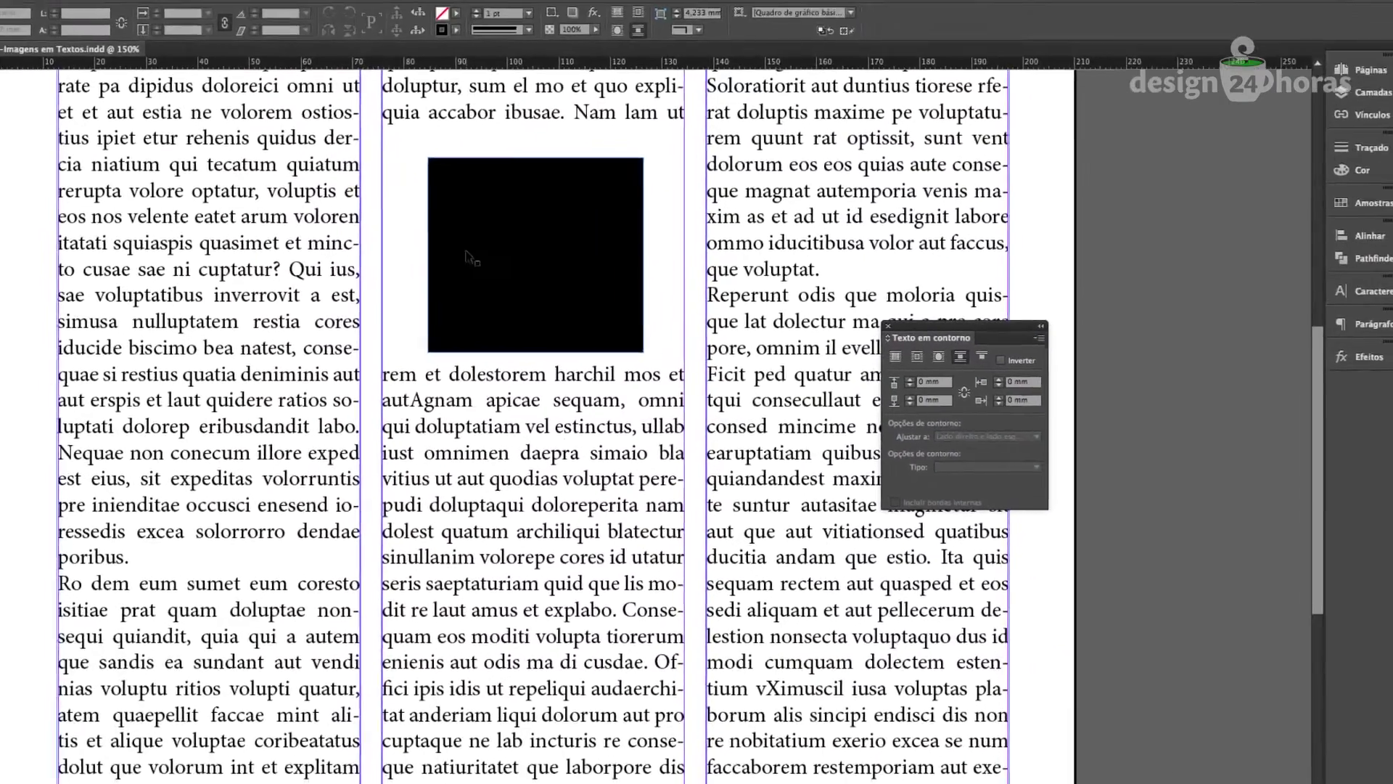
Set the black rectangle's bottom text wrap offset to 4 mm and deselect it
{"action": "left_click", "coordinate": [467, 253]}
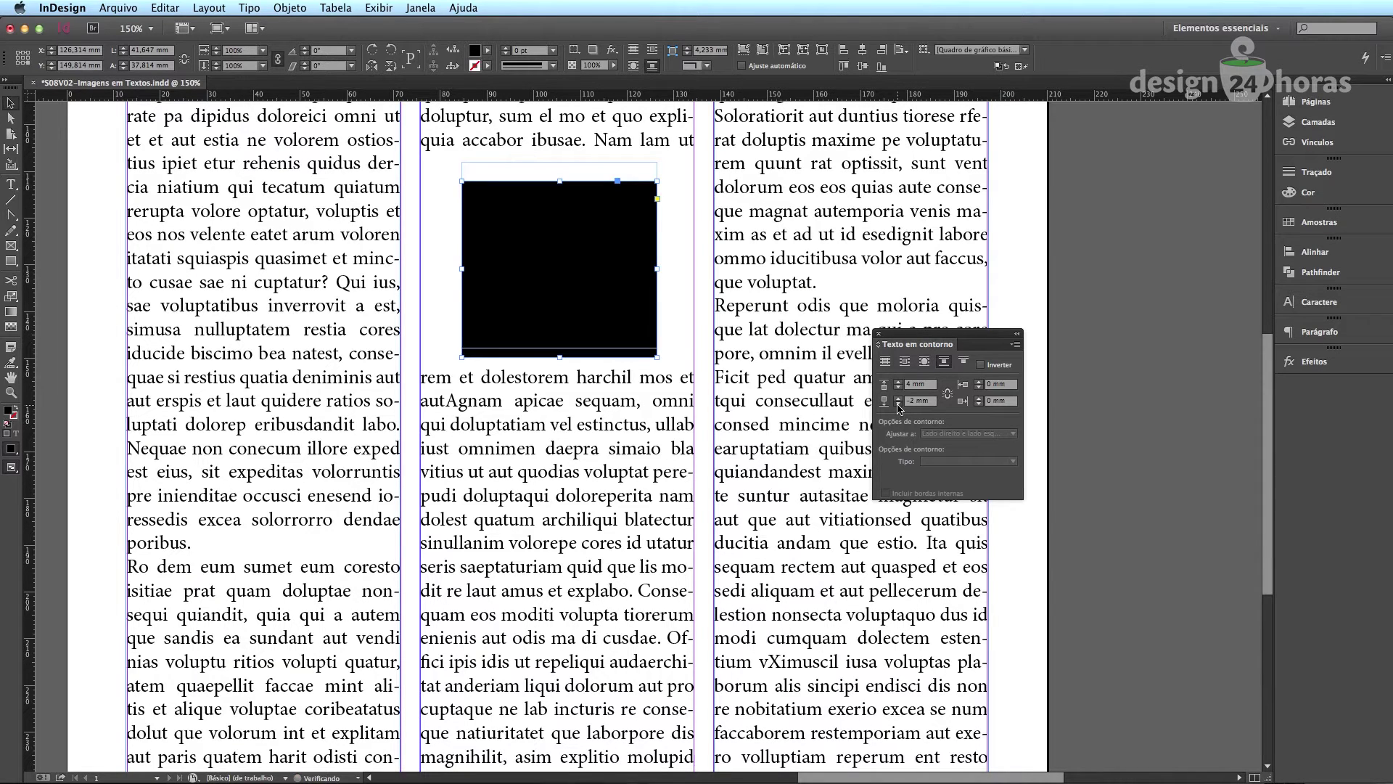
{"action": "left_click", "coordinate": [899, 399]}
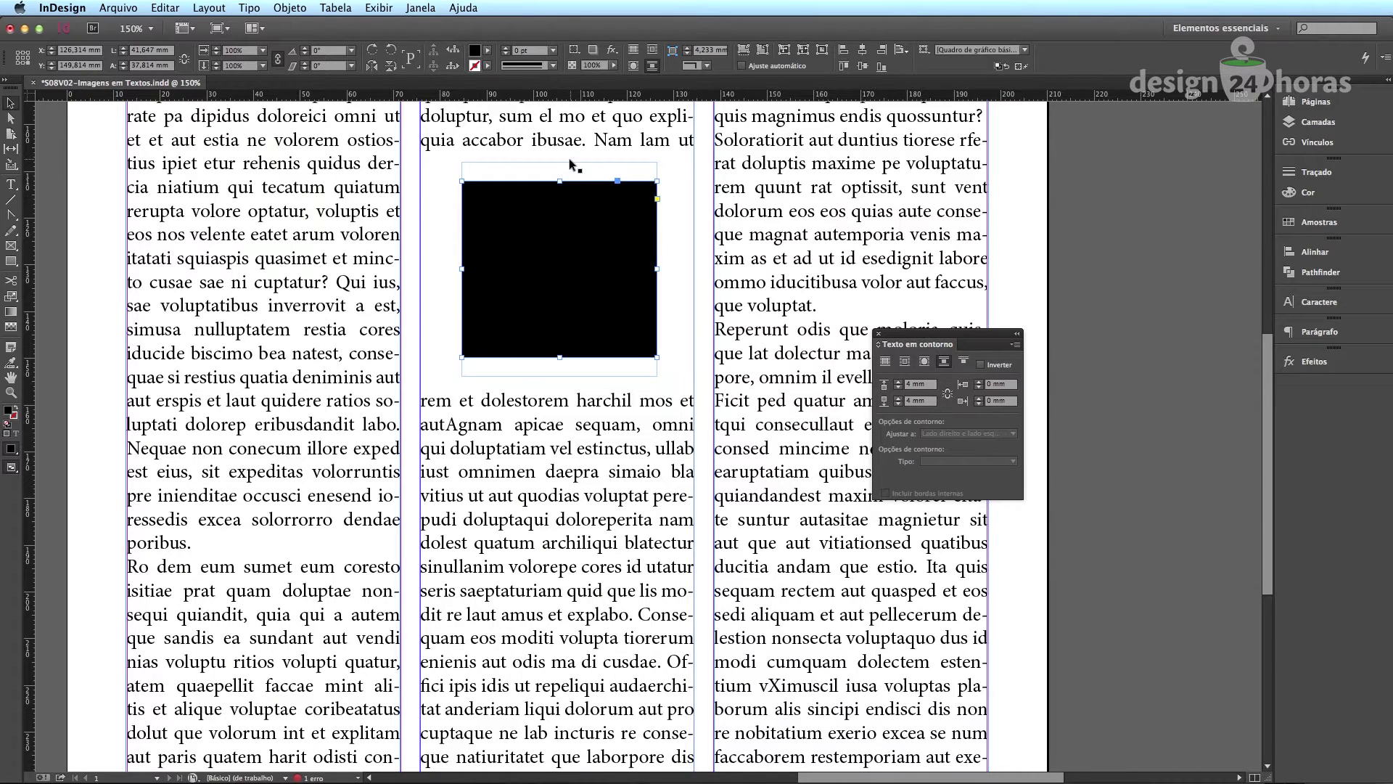
{"action": "left_click", "coordinate": [1032, 221]}
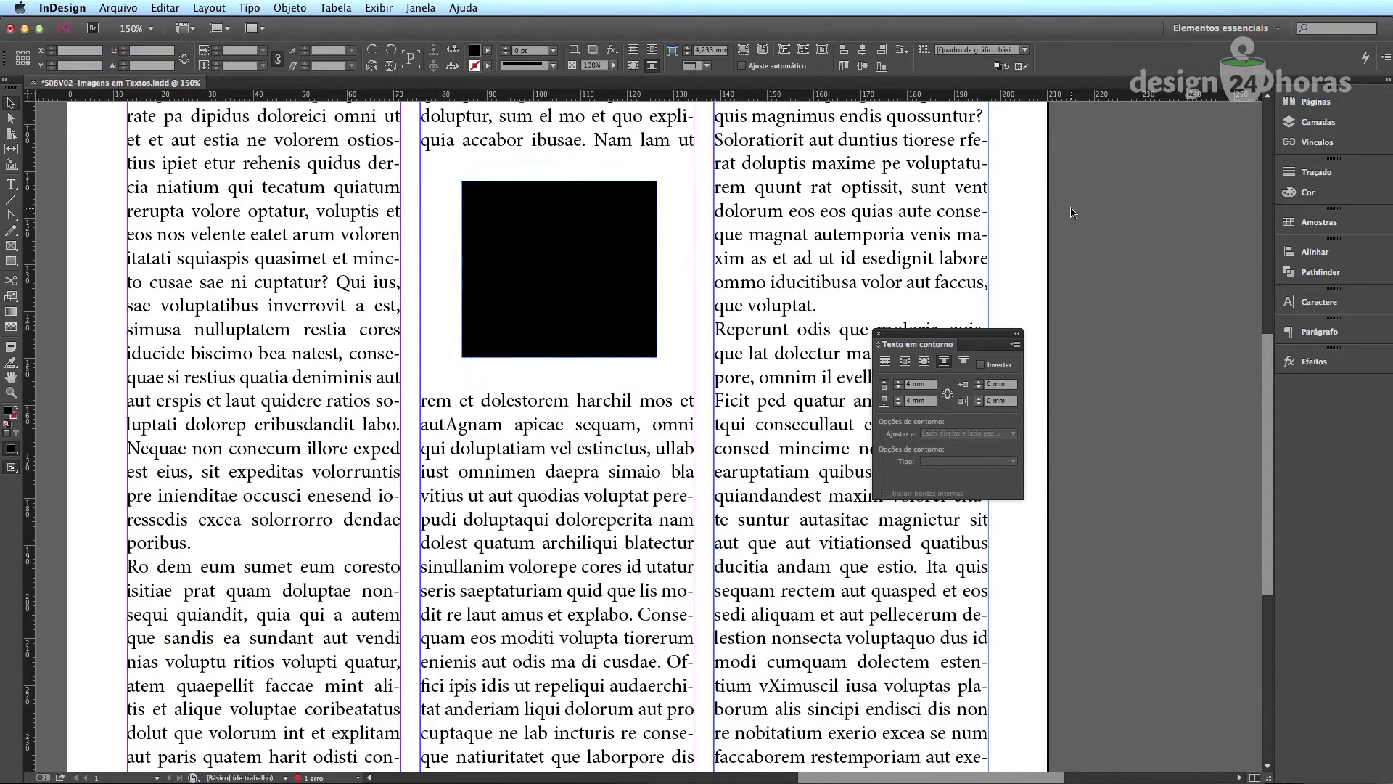
Move the black rectangle off the page onto the pasteboard above the duckling image
{"action": "key", "text": "super+minus"}
{"action": "key", "text": "super+minus"}
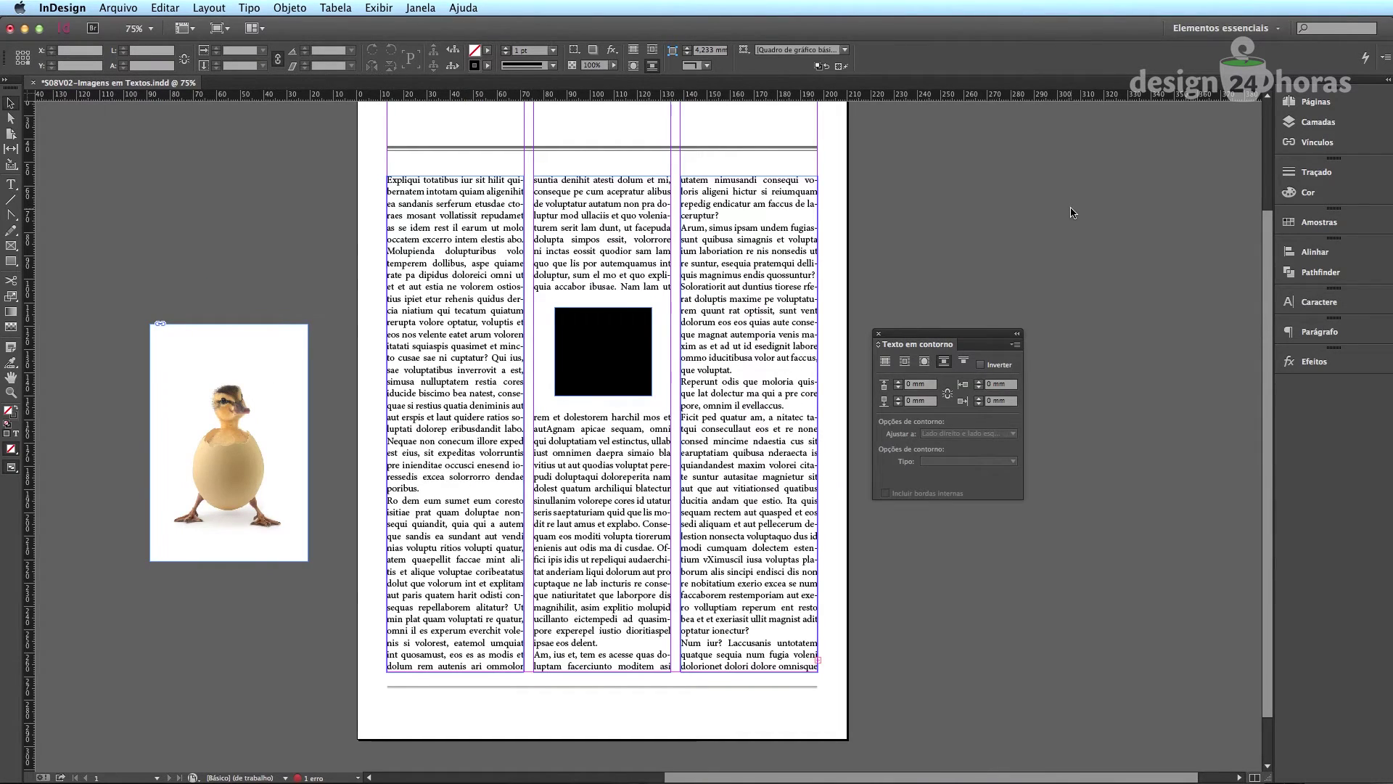
{"action": "key", "text": "super+equal"}
{"action": "key", "text": "super+equal"}
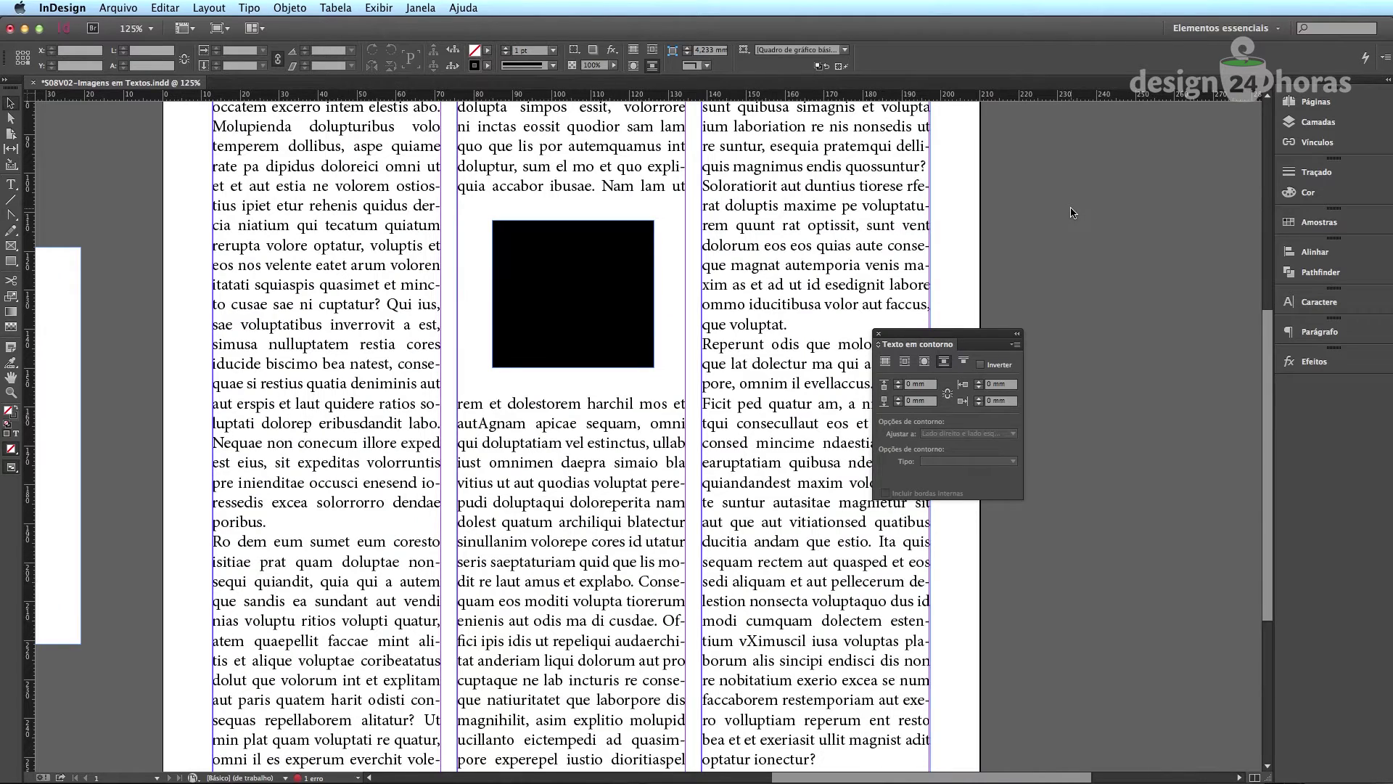
{"action": "key", "text": "super+minus"}
{"action": "key", "text": "super+minus"}
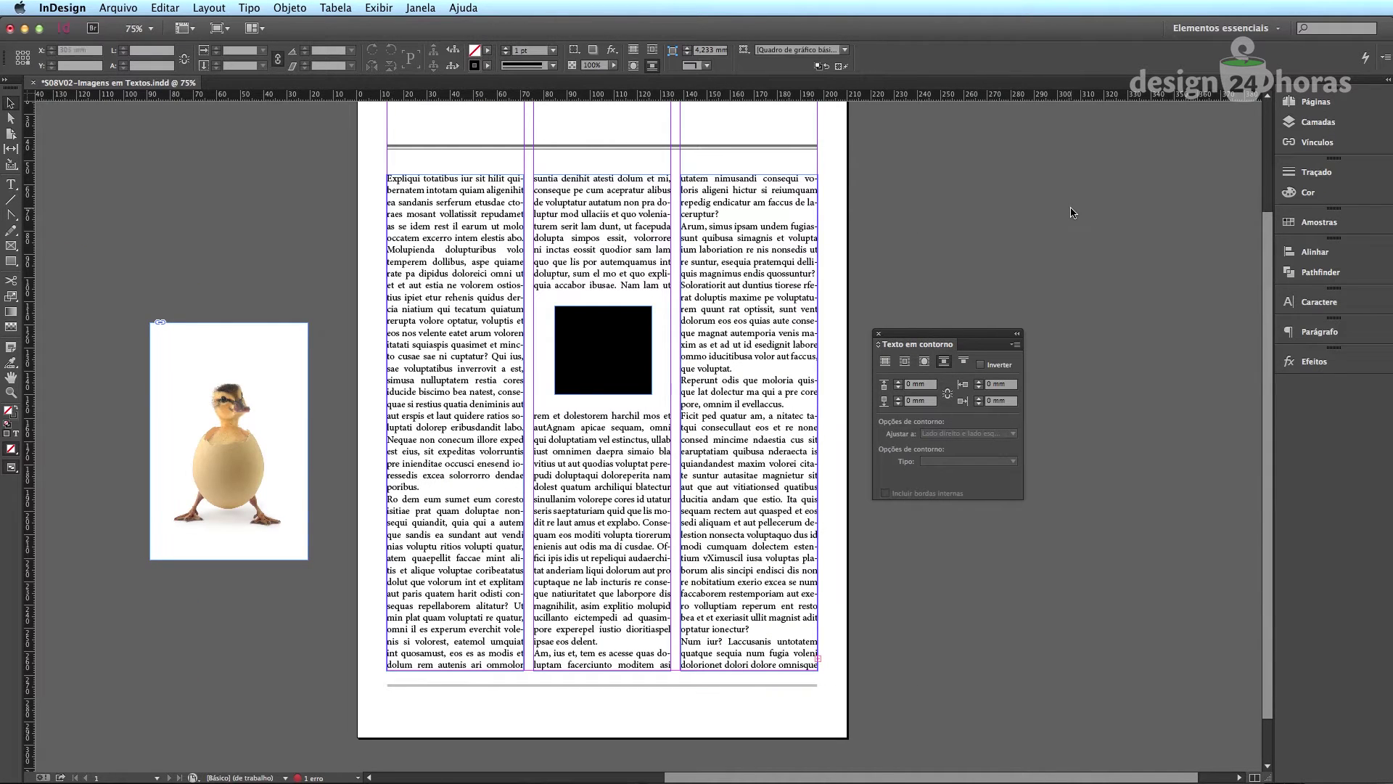
{"action": "left_click_drag", "start_coordinate": [630, 323], "coordinate": [232, 234]}
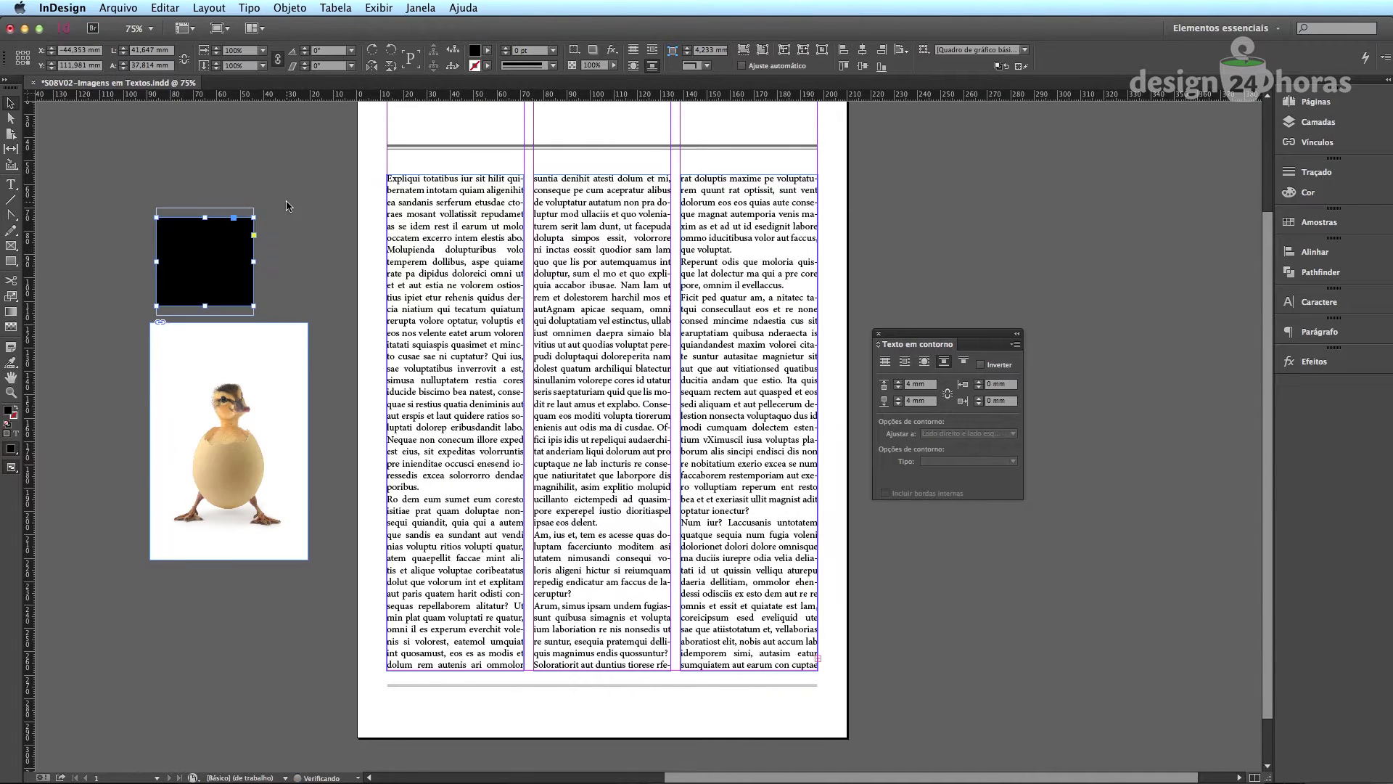
Move the duckling image onto the page at the bottom of the first text column and keep it selected
{"action": "left_click_drag", "start_coordinate": [249, 410], "coordinate": [457, 575]}
{"action": "left_click", "coordinate": [295, 484]}
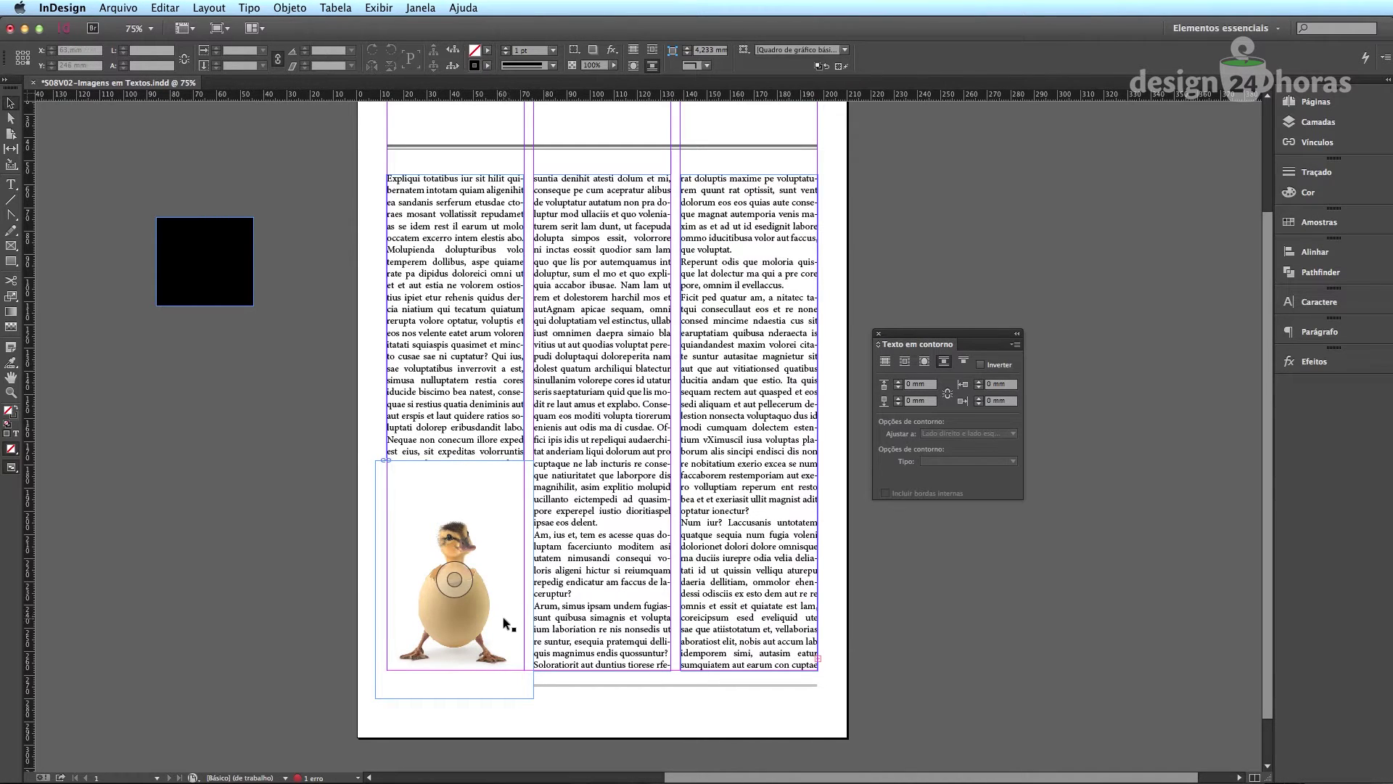
{"action": "left_click", "coordinate": [444, 523]}
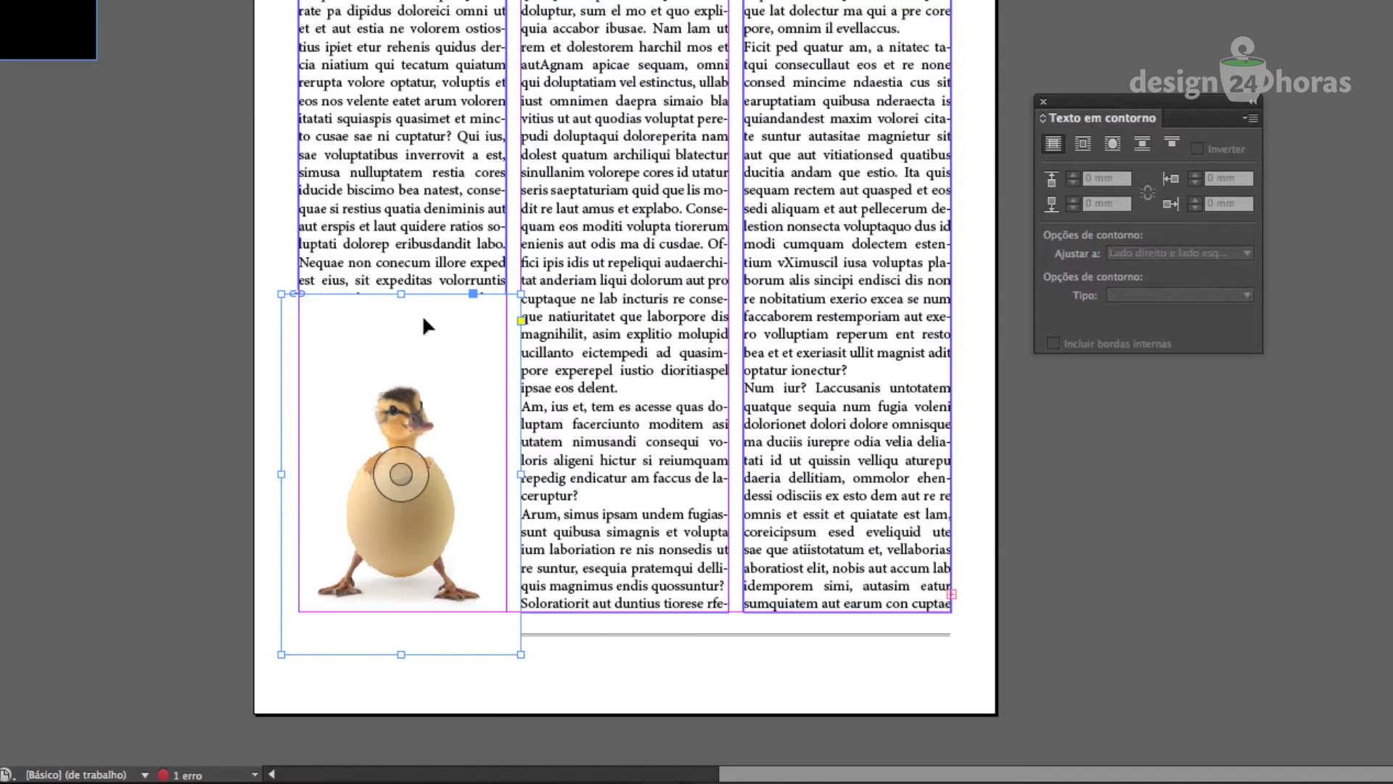
Crop the duckling's frame closer above its head and align its other three sides with the first column's left, right and bottom edges
{"action": "key", "text": "ctrl+equal"}
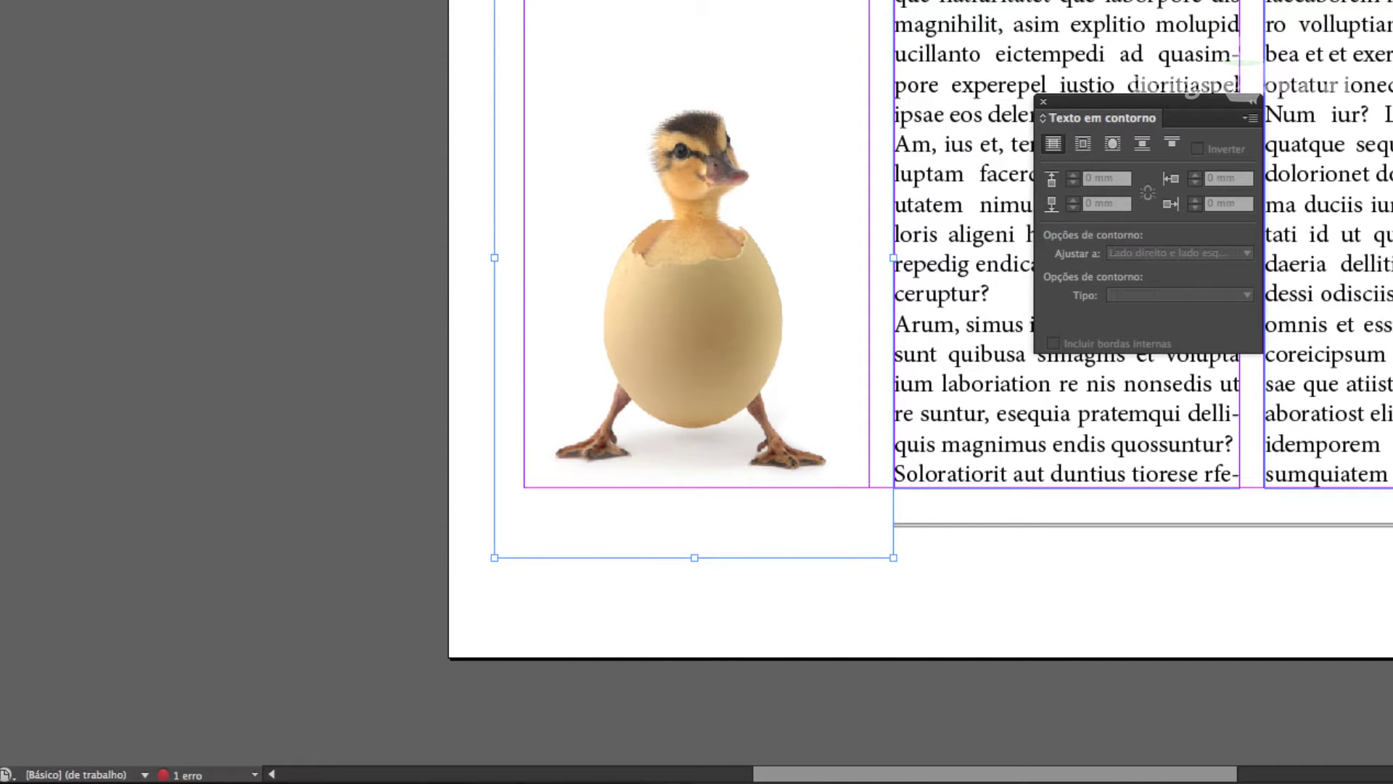
{"action": "left_click_drag", "start_coordinate": [694, 2], "coordinate": [694, 64]}
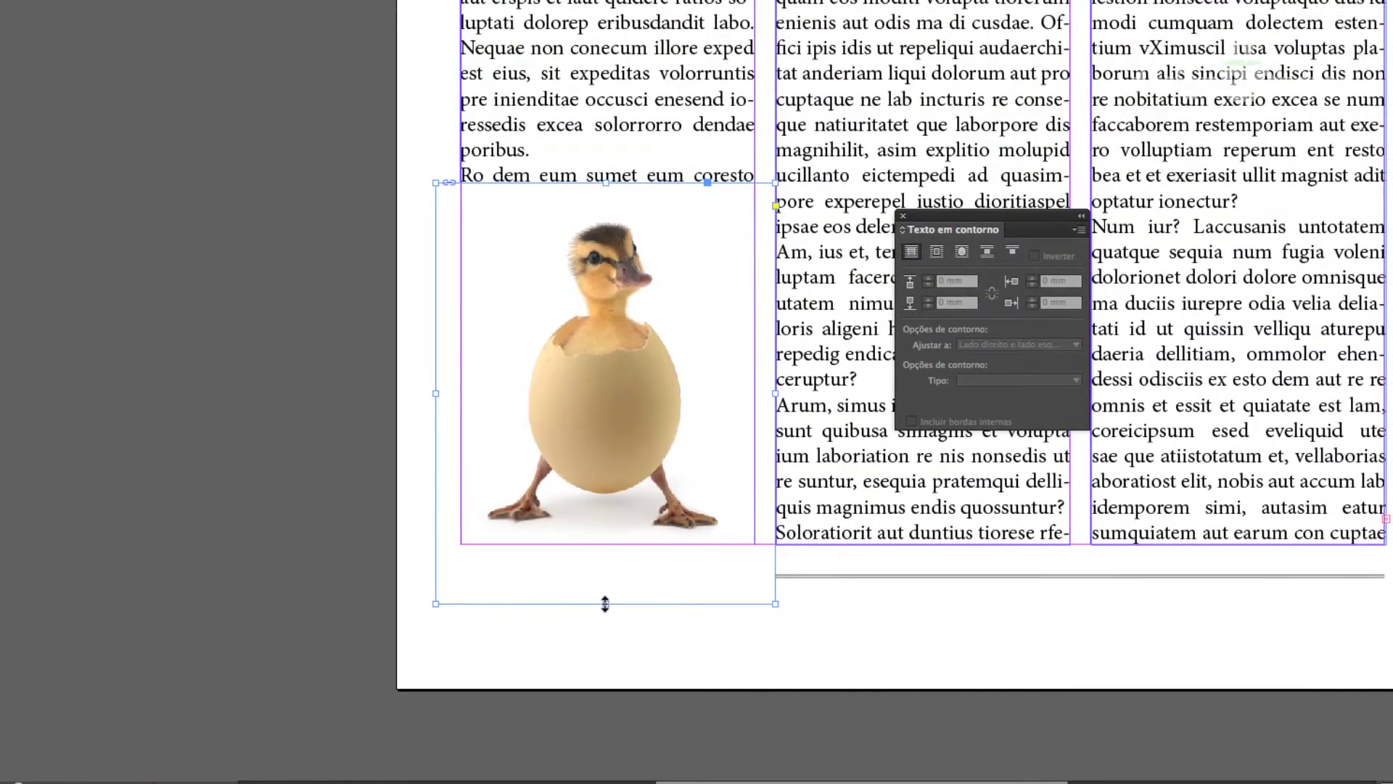
{"action": "left_click_drag", "start_coordinate": [605, 604], "coordinate": [612, 545]}
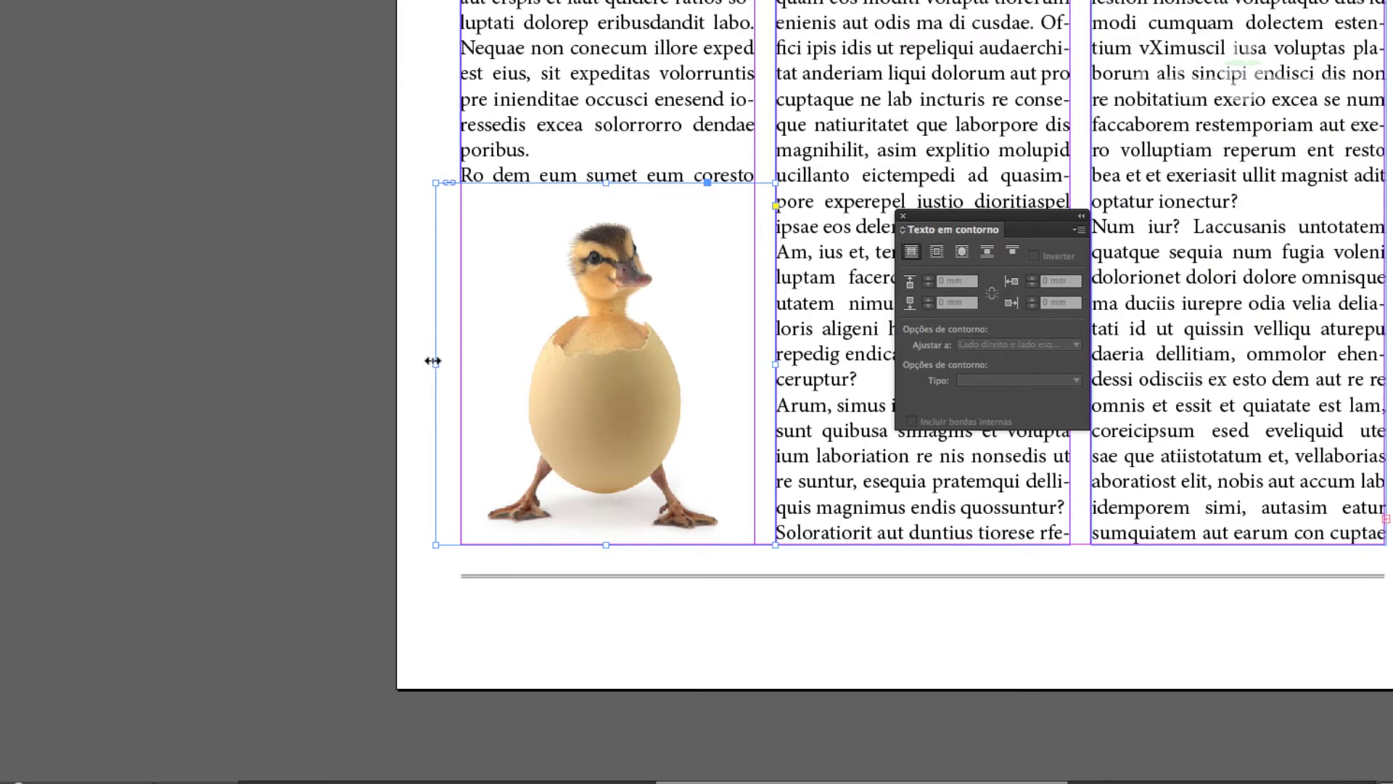
{"action": "left_click_drag", "start_coordinate": [433, 361], "coordinate": [461, 362]}
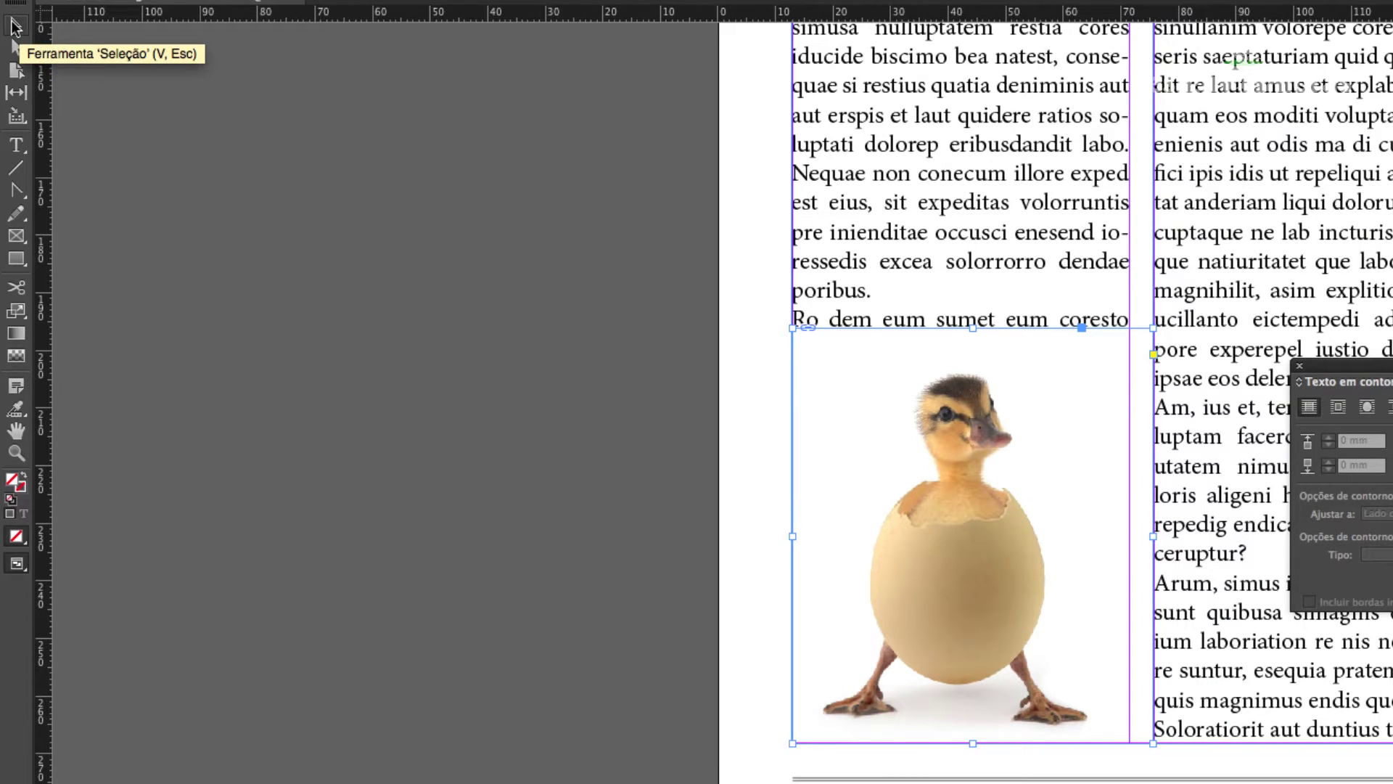
{"action": "left_click", "coordinate": [14, 27]}
{"action": "left_click", "coordinate": [973, 536]}
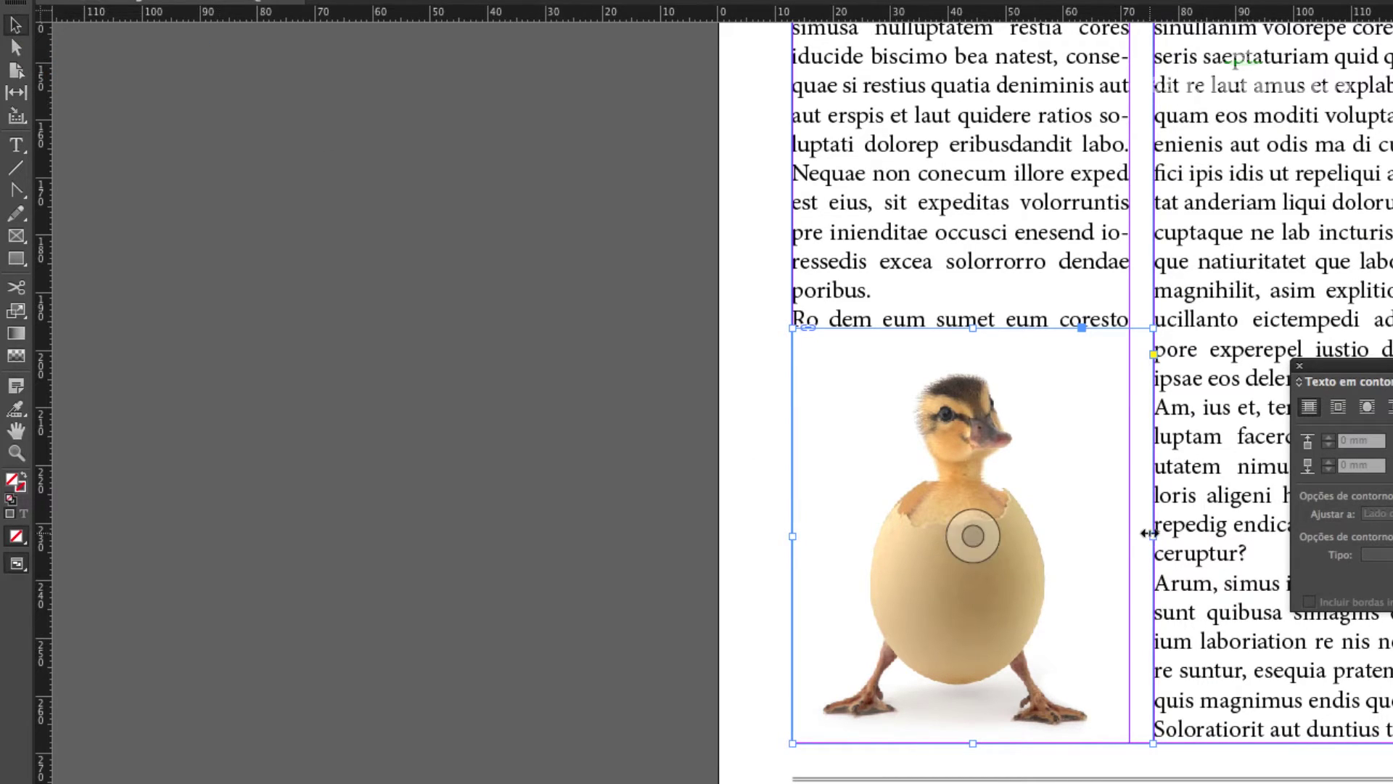
{"action": "left_click_drag", "start_coordinate": [1152, 535], "coordinate": [1129, 537]}
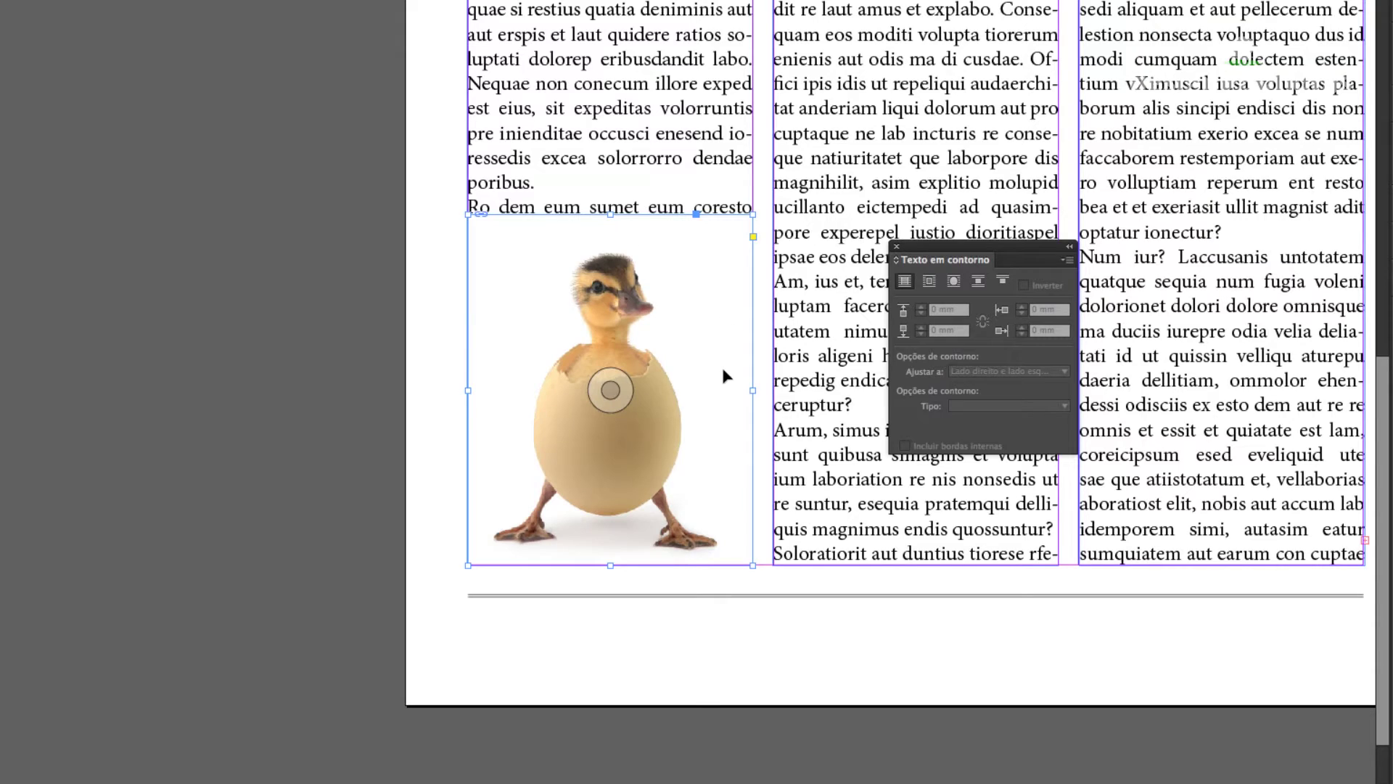
{"action": "left_click", "coordinate": [382, 299]}
{"action": "left_click", "coordinate": [540, 301]}
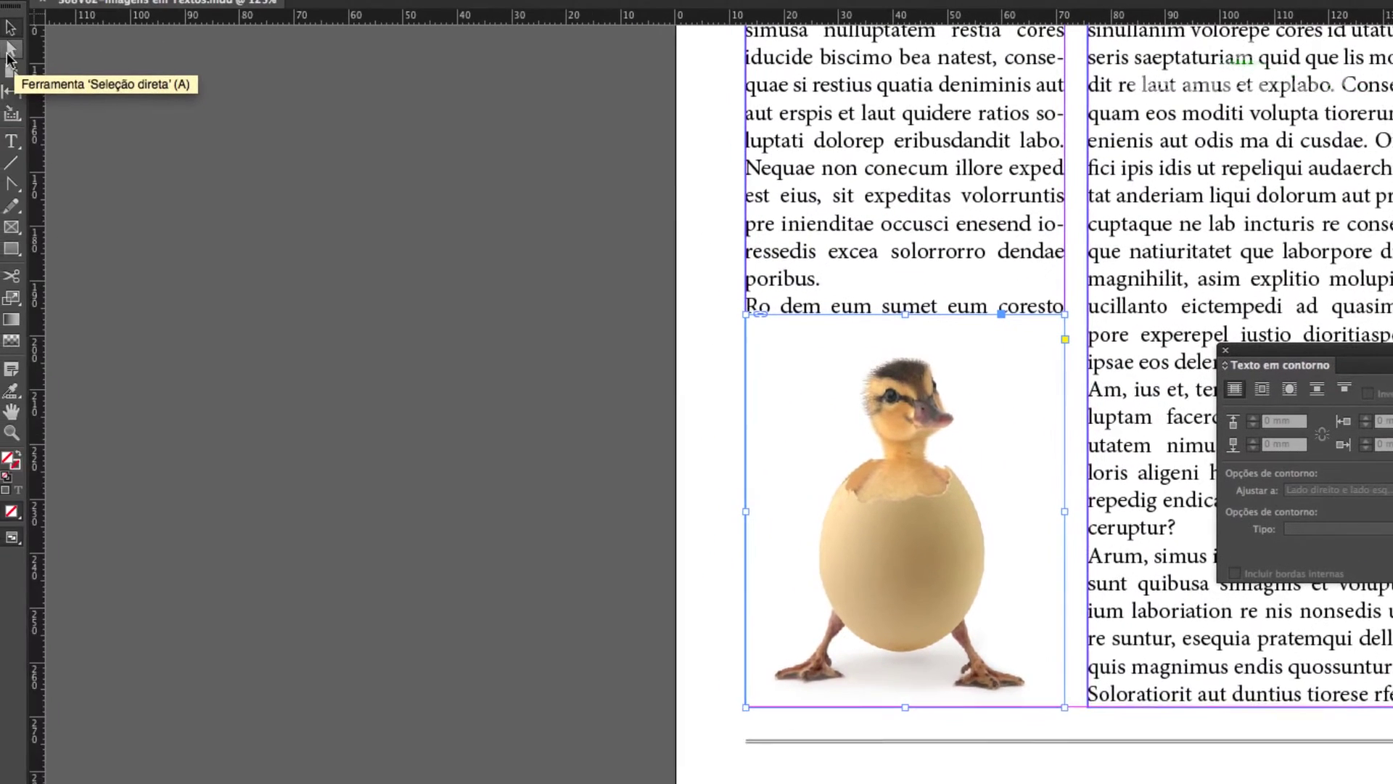
Shift the duckling picture down inside its frame with Direct Selection so the feet rest near the frame's bottom edge, and deselect it
{"action": "left_click", "coordinate": [11, 57]}
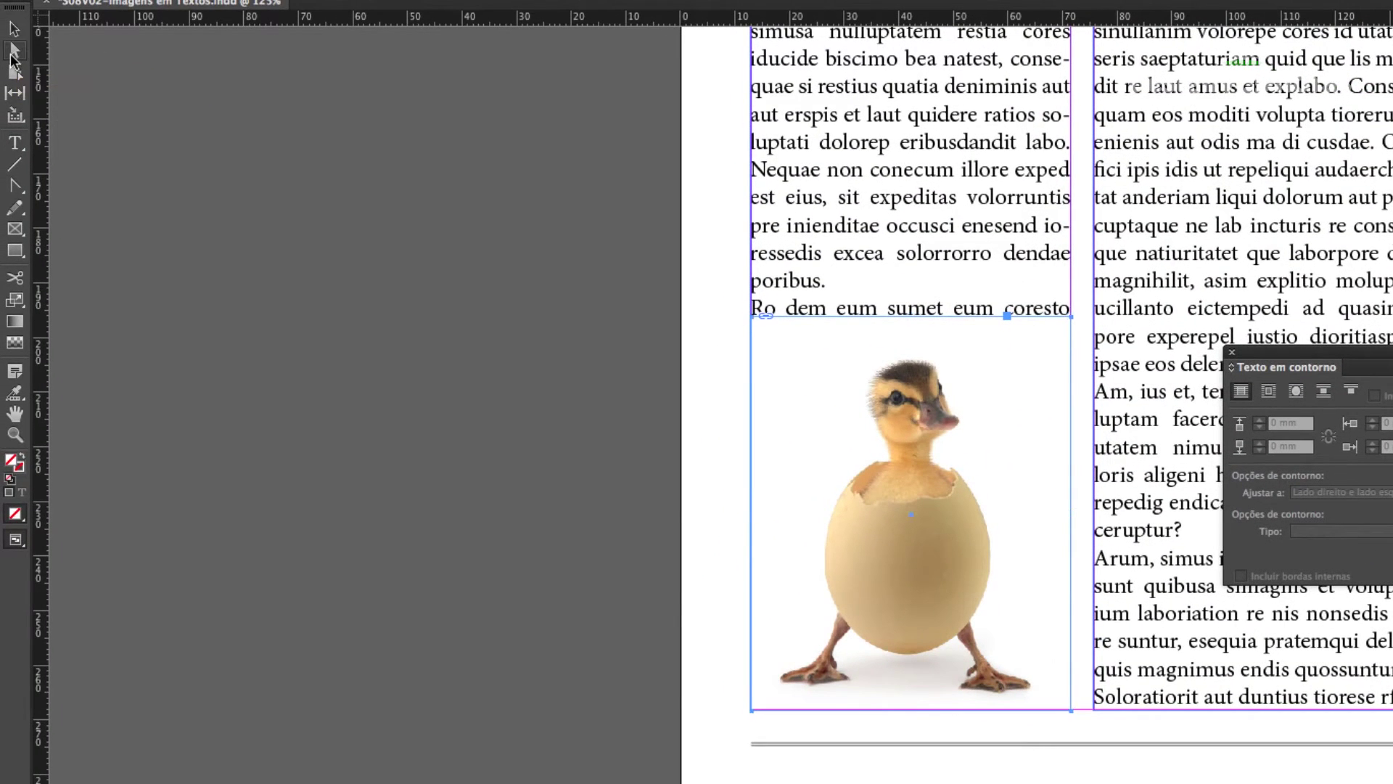
{"action": "left_click", "coordinate": [909, 445]}
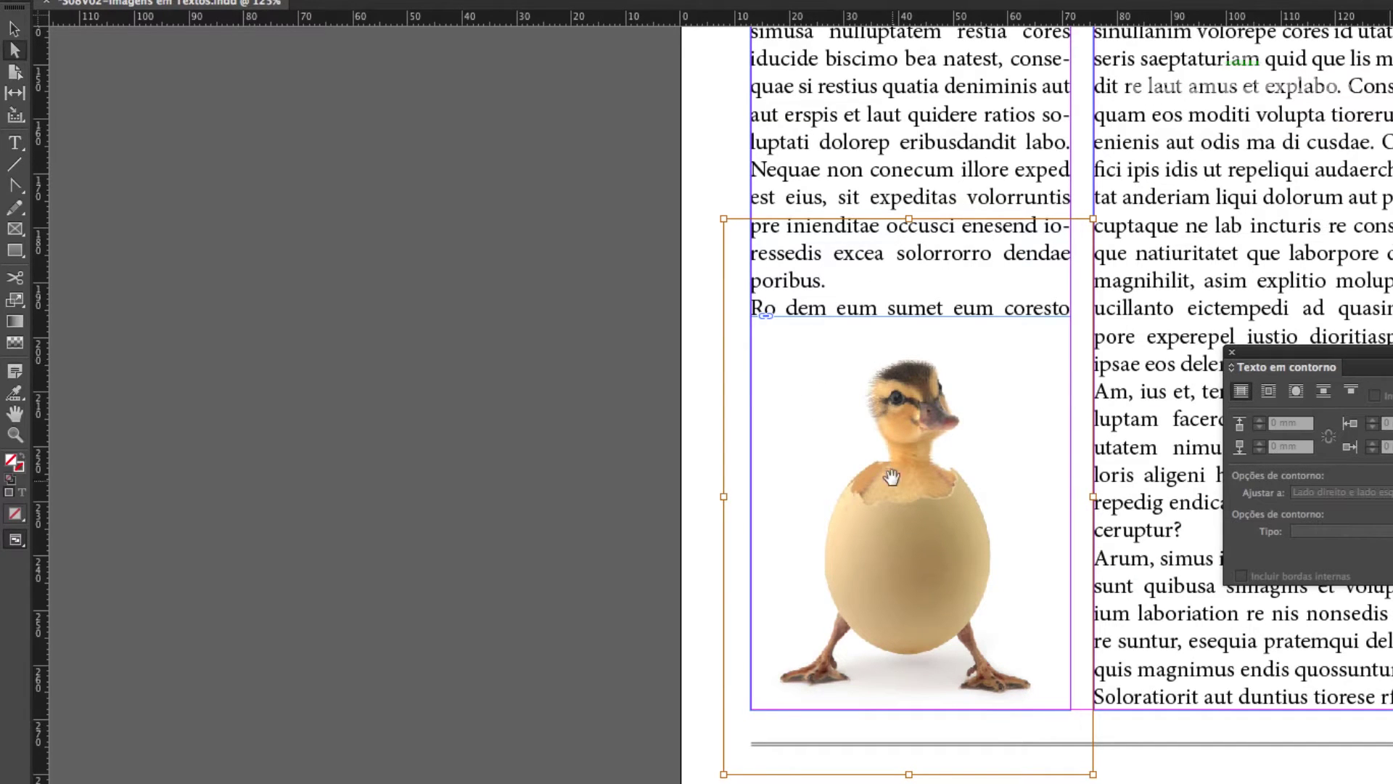
{"action": "left_click_drag", "start_coordinate": [889, 482], "coordinate": [835, 630]}
{"action": "key", "text": "super+z"}
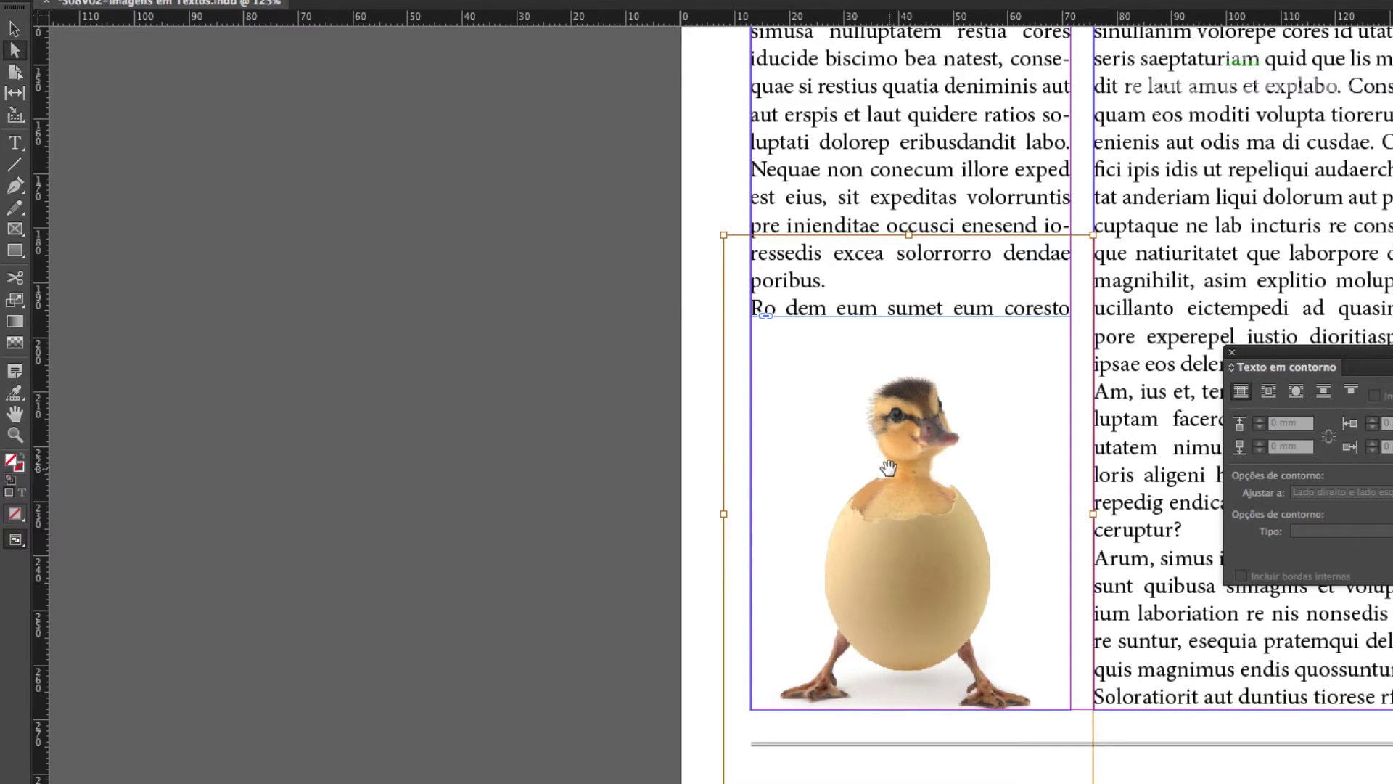
{"action": "left_click", "coordinate": [708, 422]}
{"action": "key", "text": "v"}
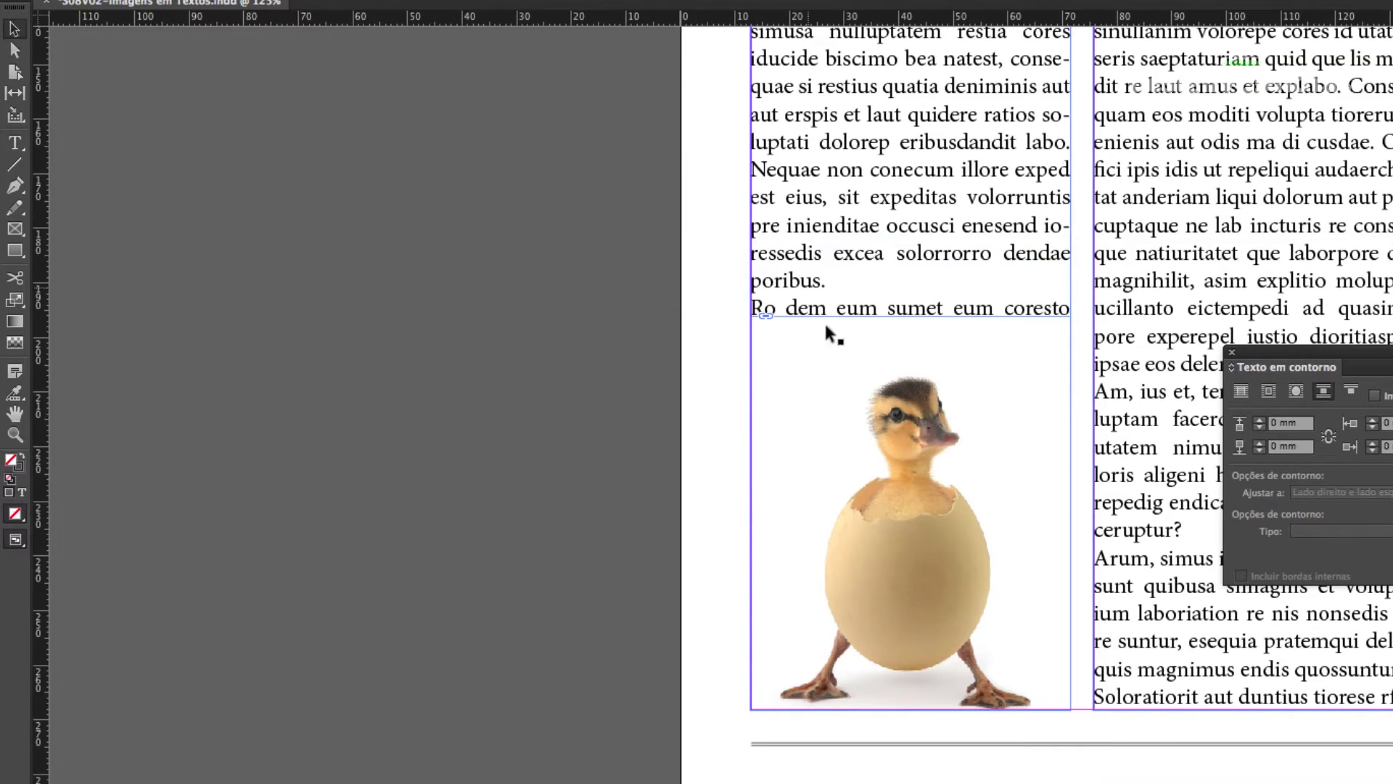
Add an anchor point at the middle of the duckling frame's top edge
{"action": "left_click", "coordinate": [838, 349]}
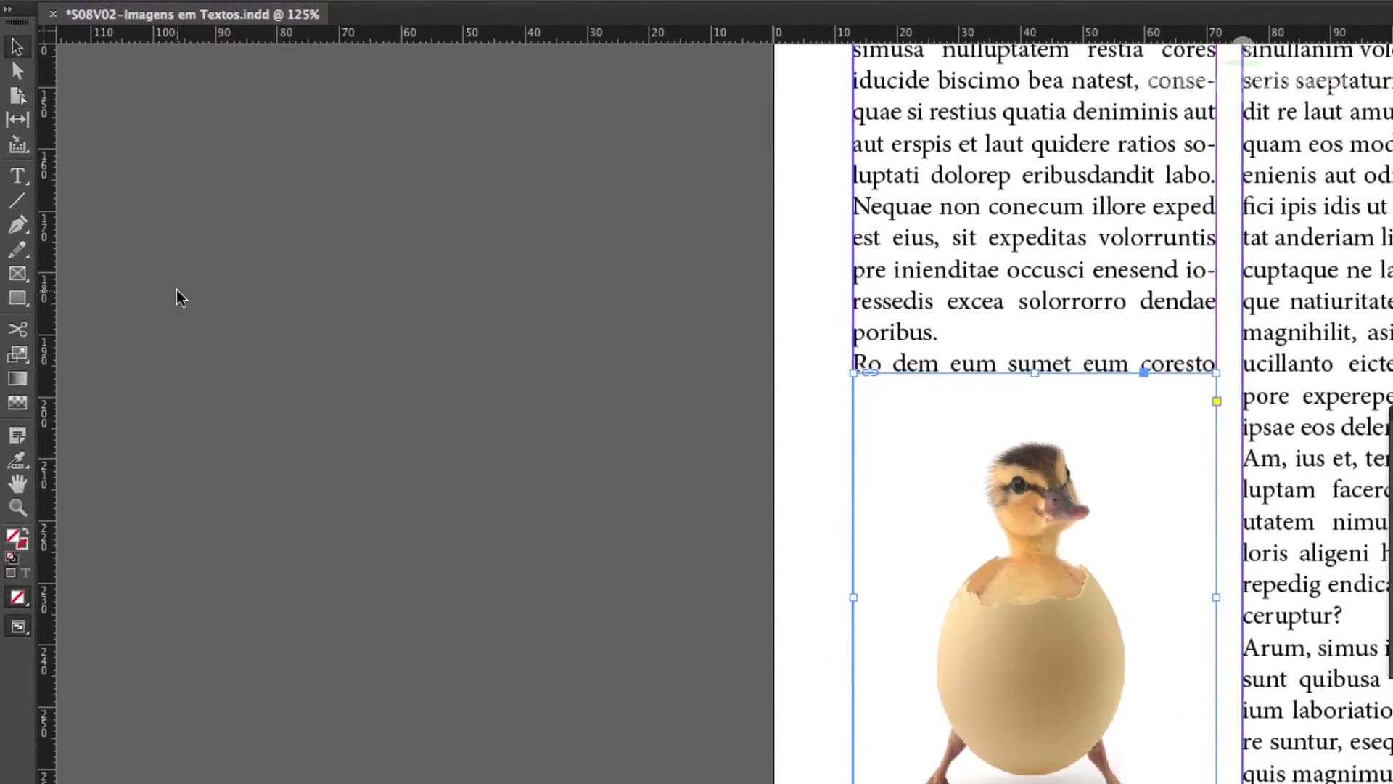
{"action": "left_click", "coordinate": [16, 249]}
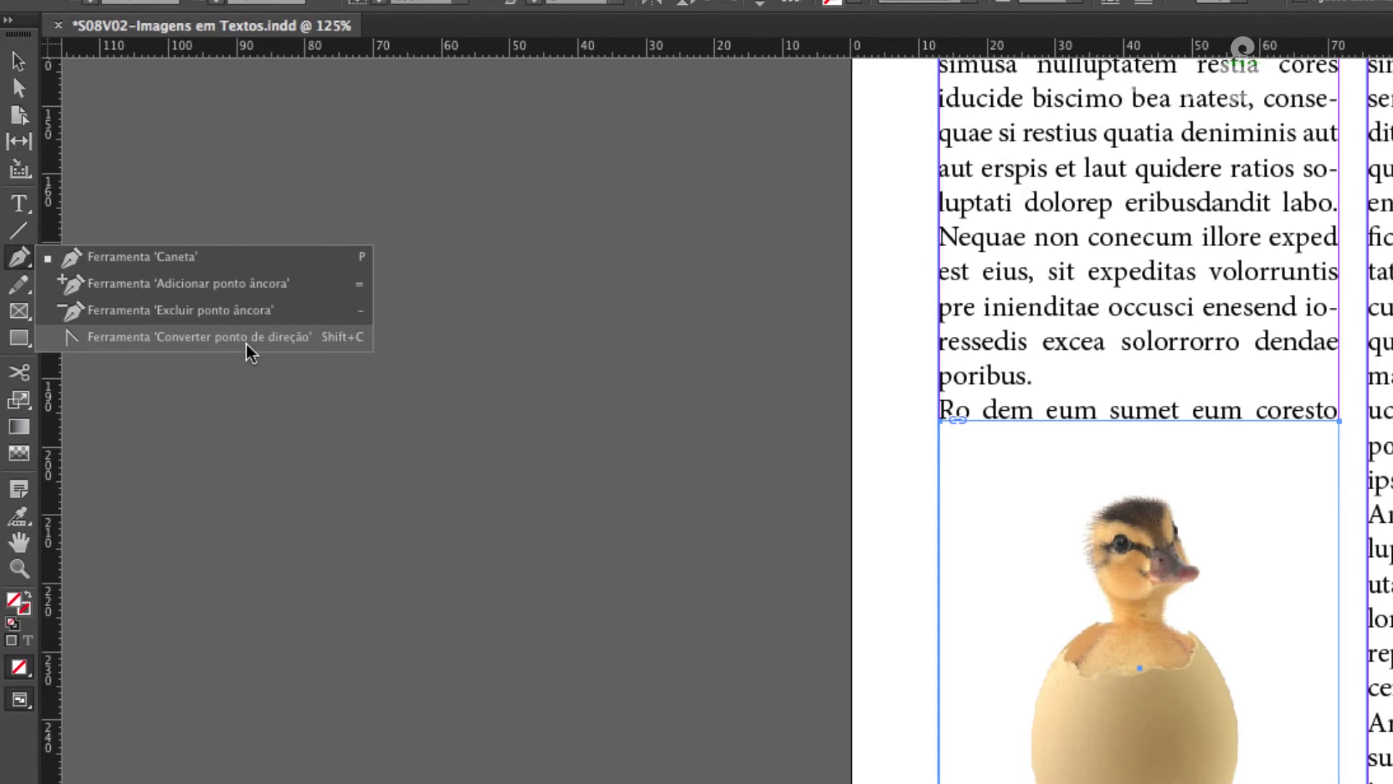
{"action": "left_click", "coordinate": [173, 280]}
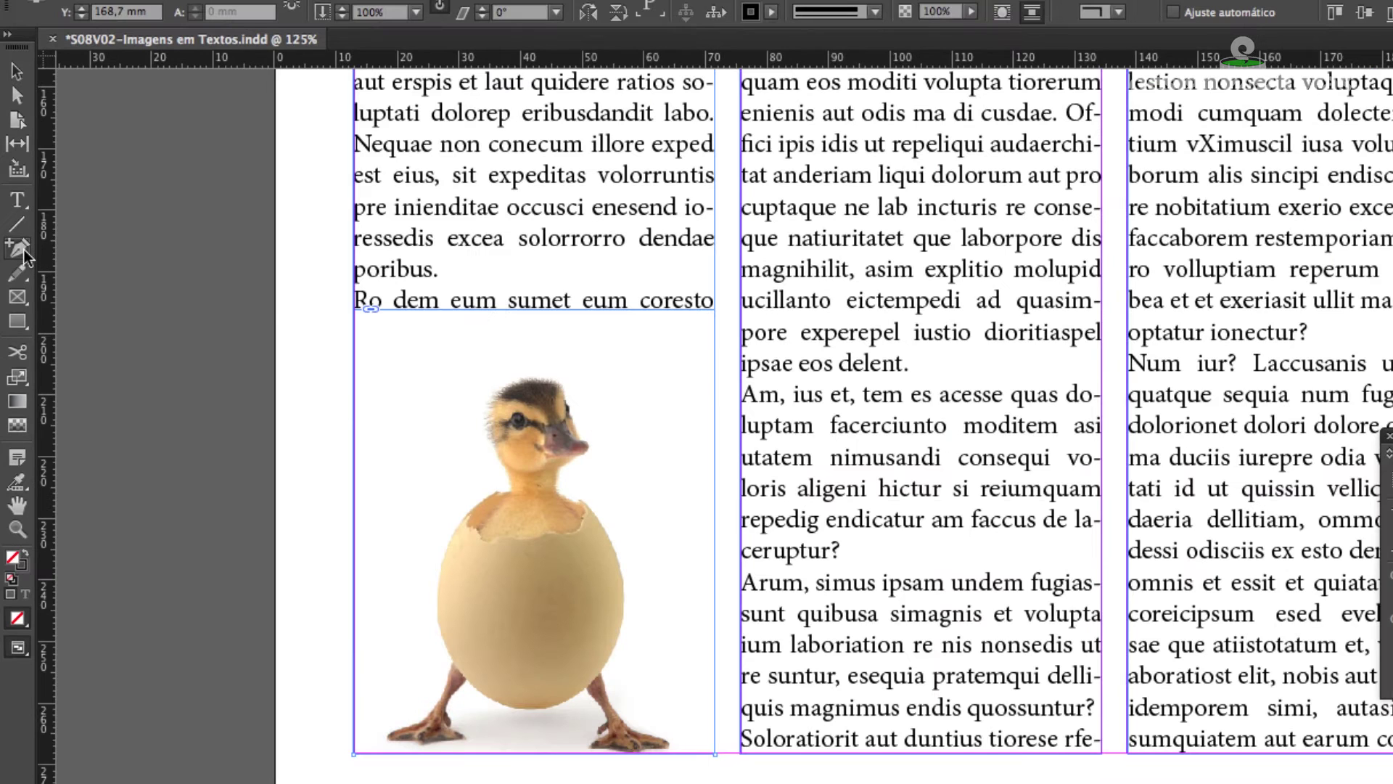
{"action": "left_click", "coordinate": [19, 257]}
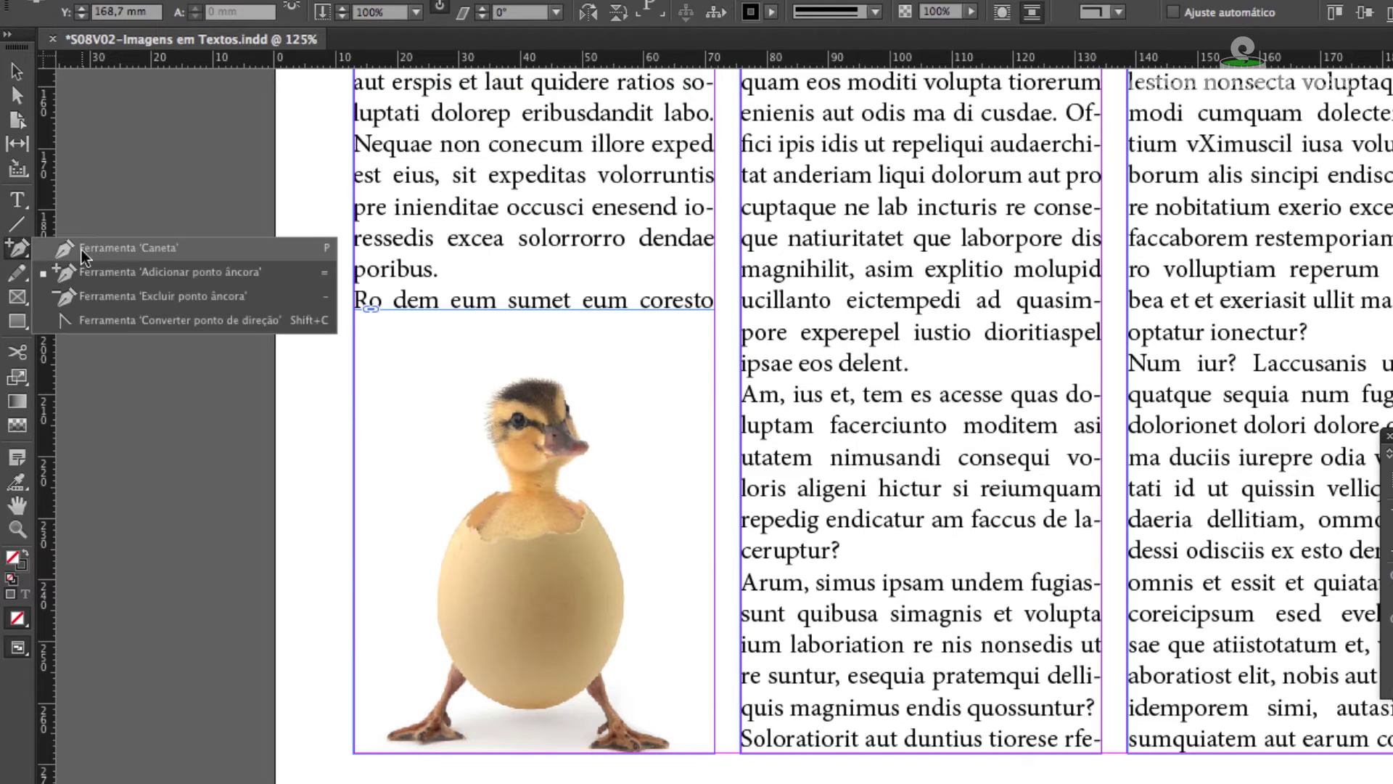
{"action": "left_click", "coordinate": [150, 275]}
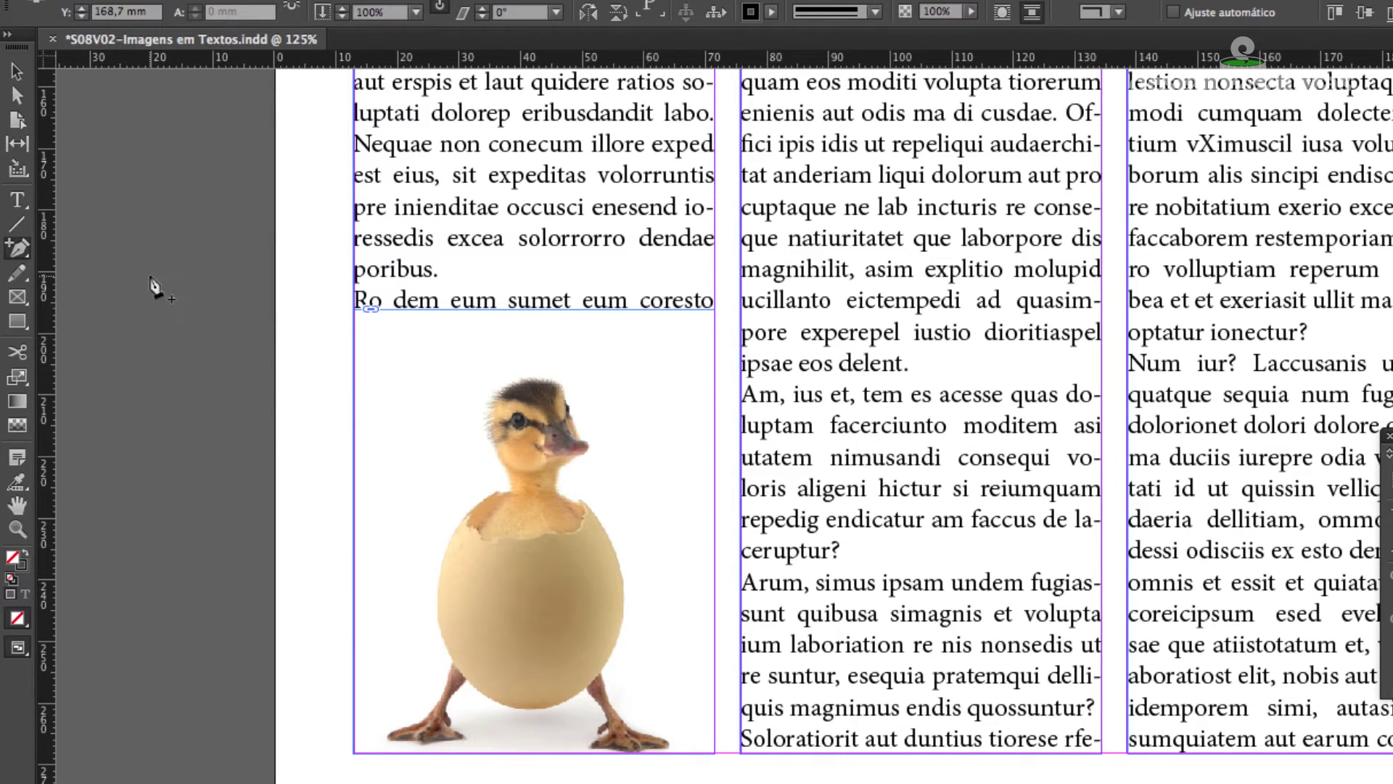
{"action": "left_click", "coordinate": [534, 311]}
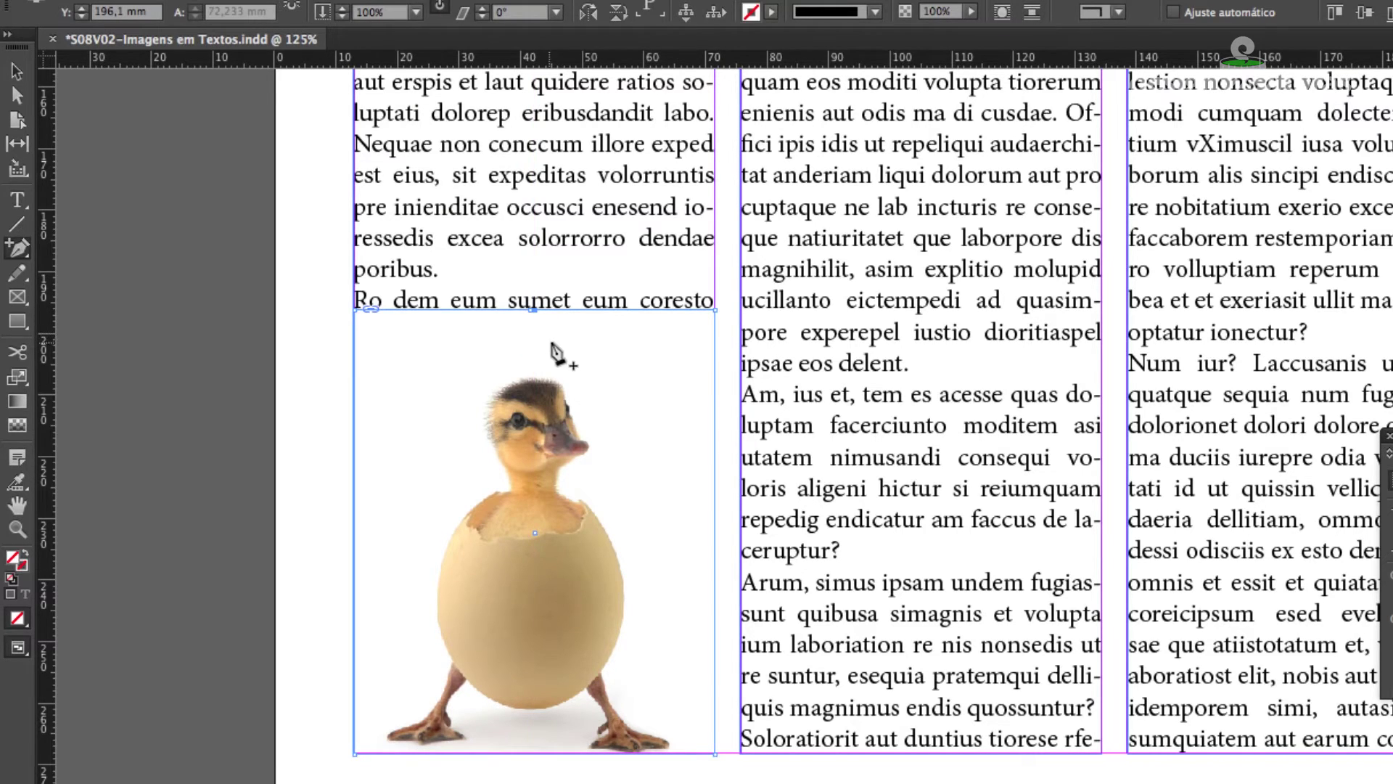
Delete the top-right anchor point of the duckling frame to give it a slanted right side
{"action": "left_click", "coordinate": [19, 252]}
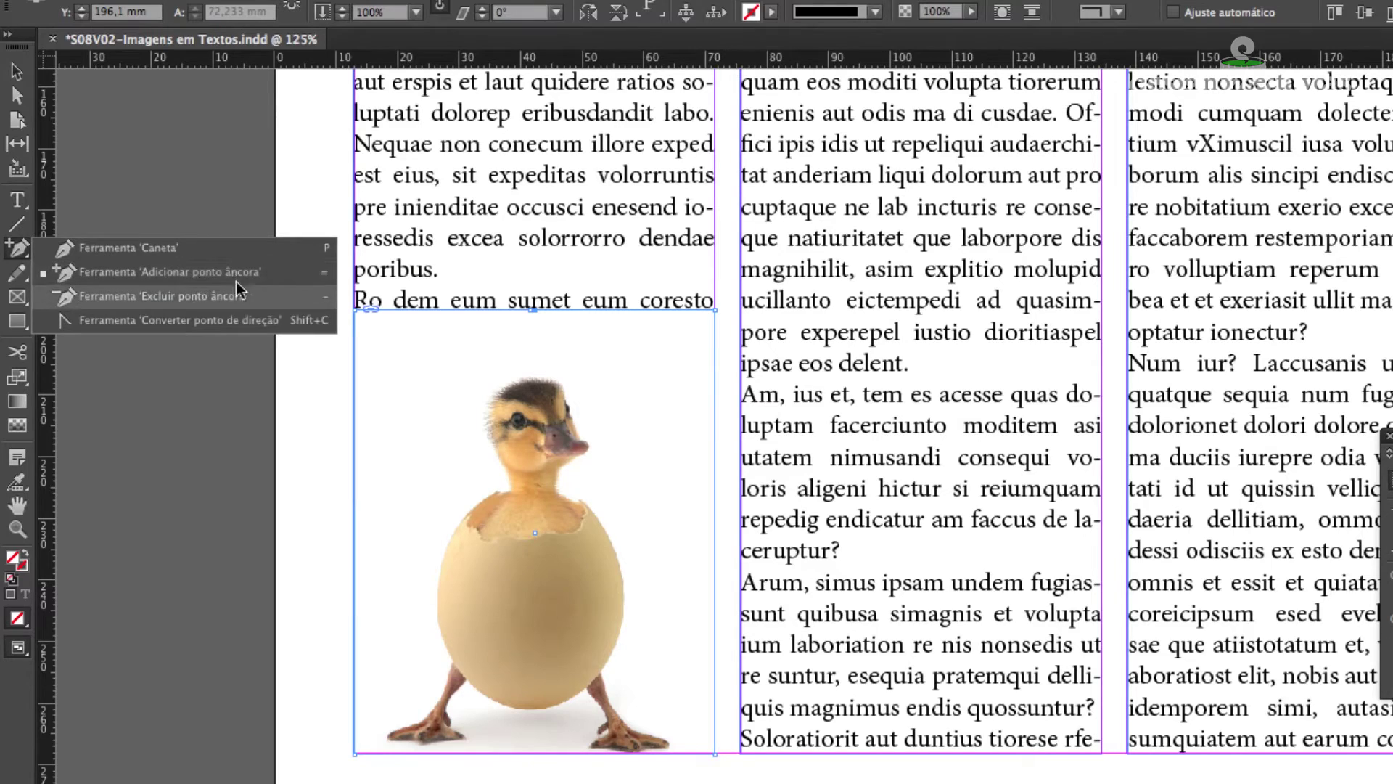
{"action": "left_click", "coordinate": [240, 302]}
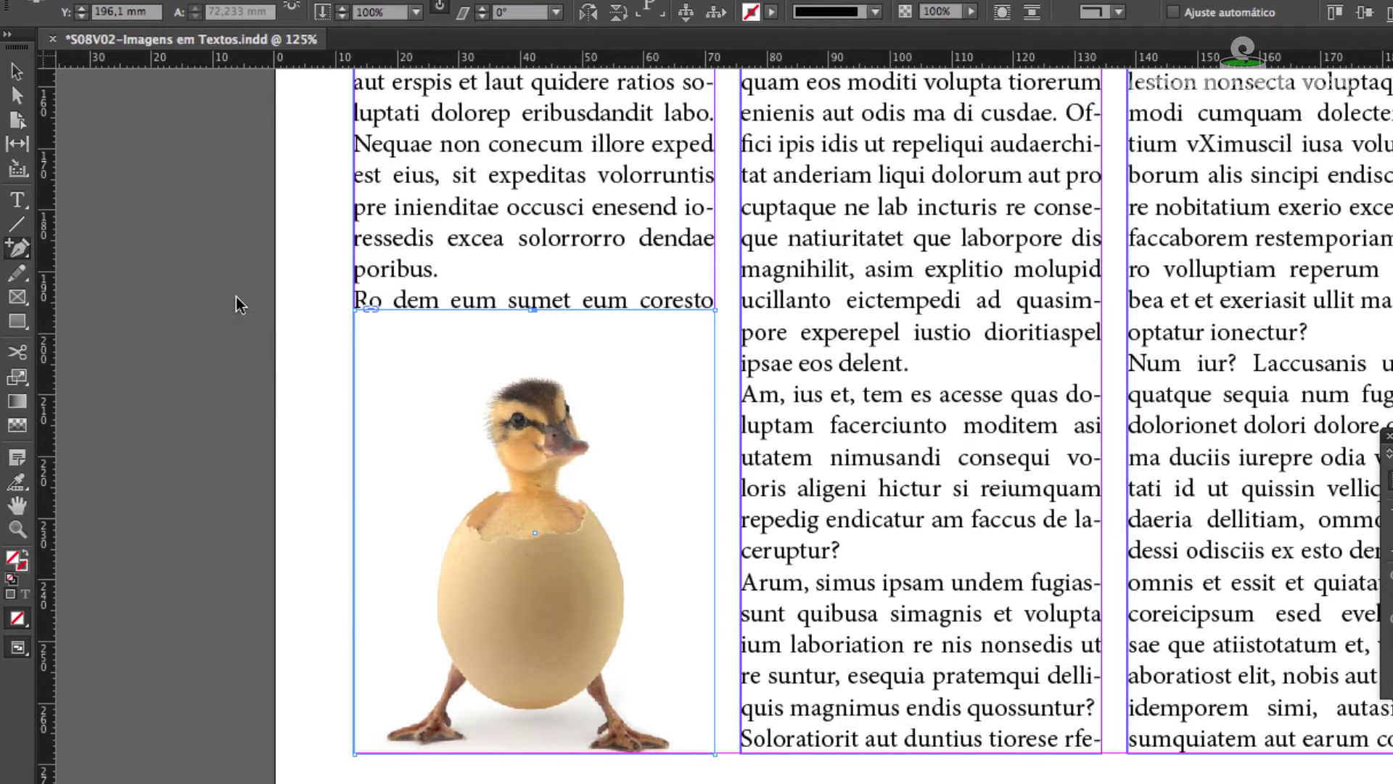
{"action": "left_click", "coordinate": [715, 311]}
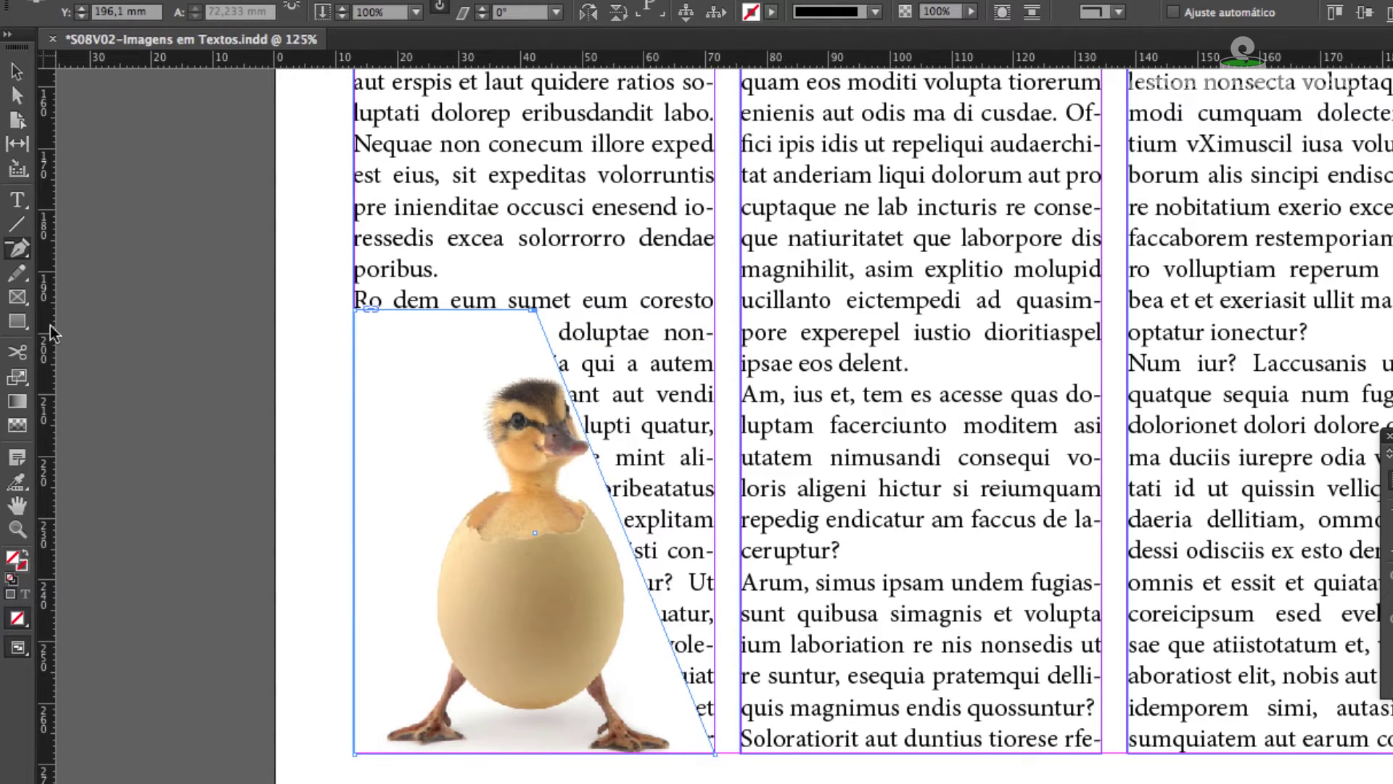
Convert the duckling frame's top-middle anchor point into a smooth curve and lower the frame's top edge closer to its head
{"action": "left_click", "coordinate": [19, 256]}
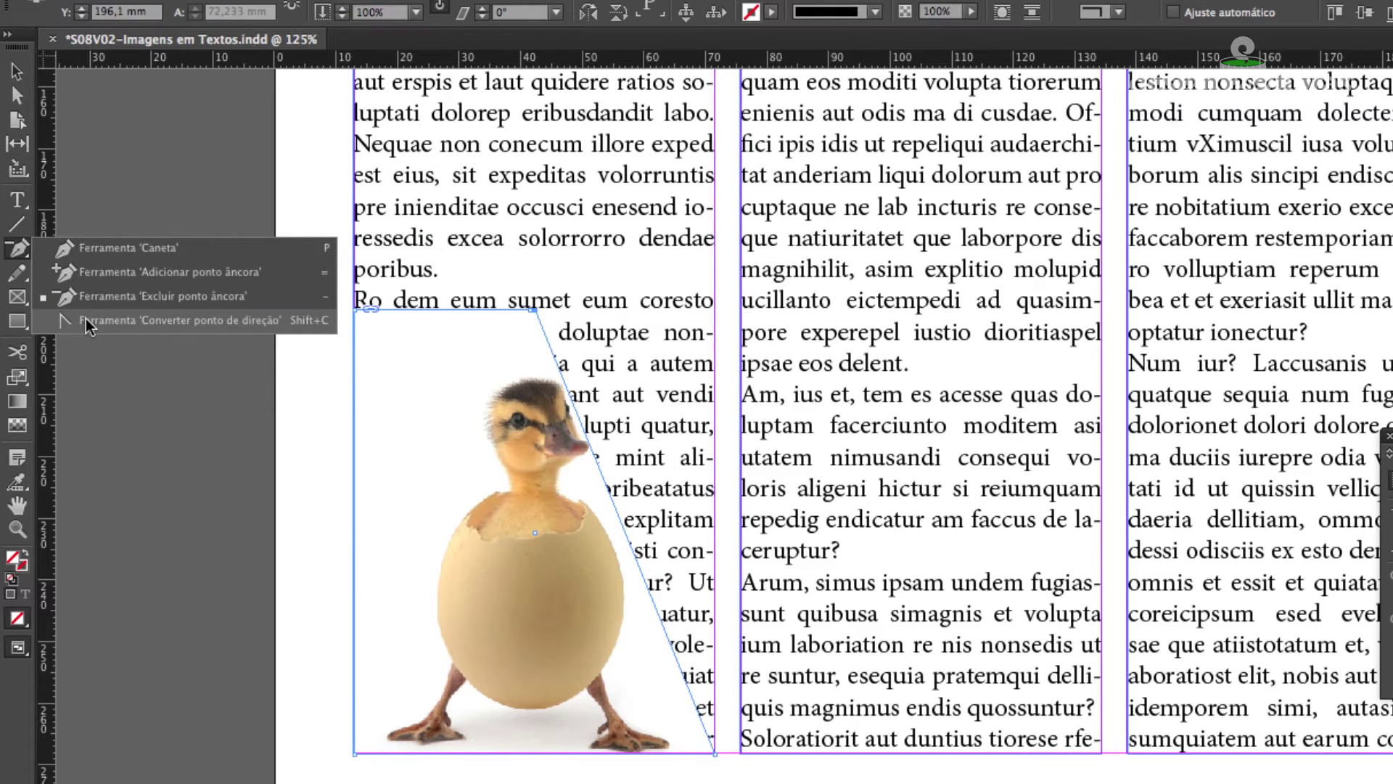
{"action": "left_click", "coordinate": [164, 324]}
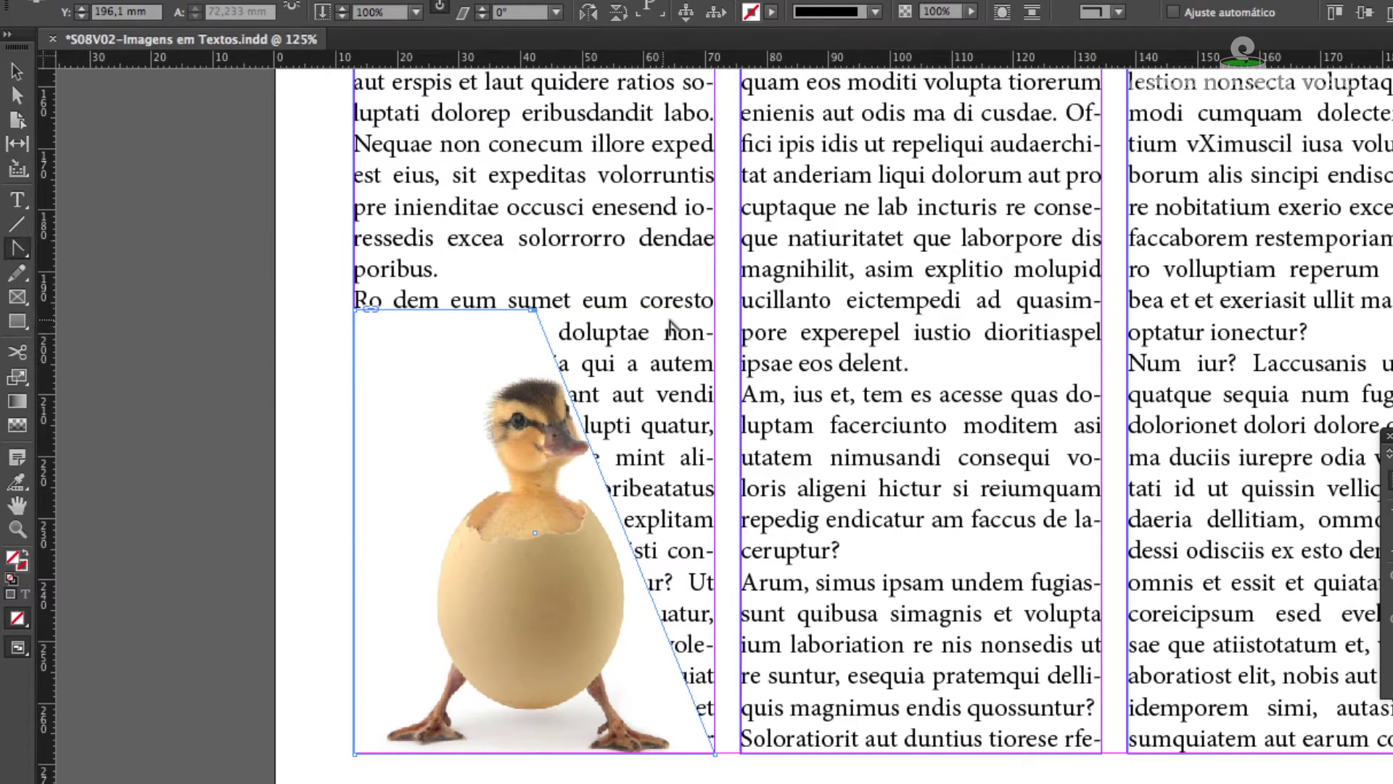
{"action": "left_click_drag", "start_coordinate": [535, 311], "coordinate": [374, 311]}
{"action": "key", "text": "v"}
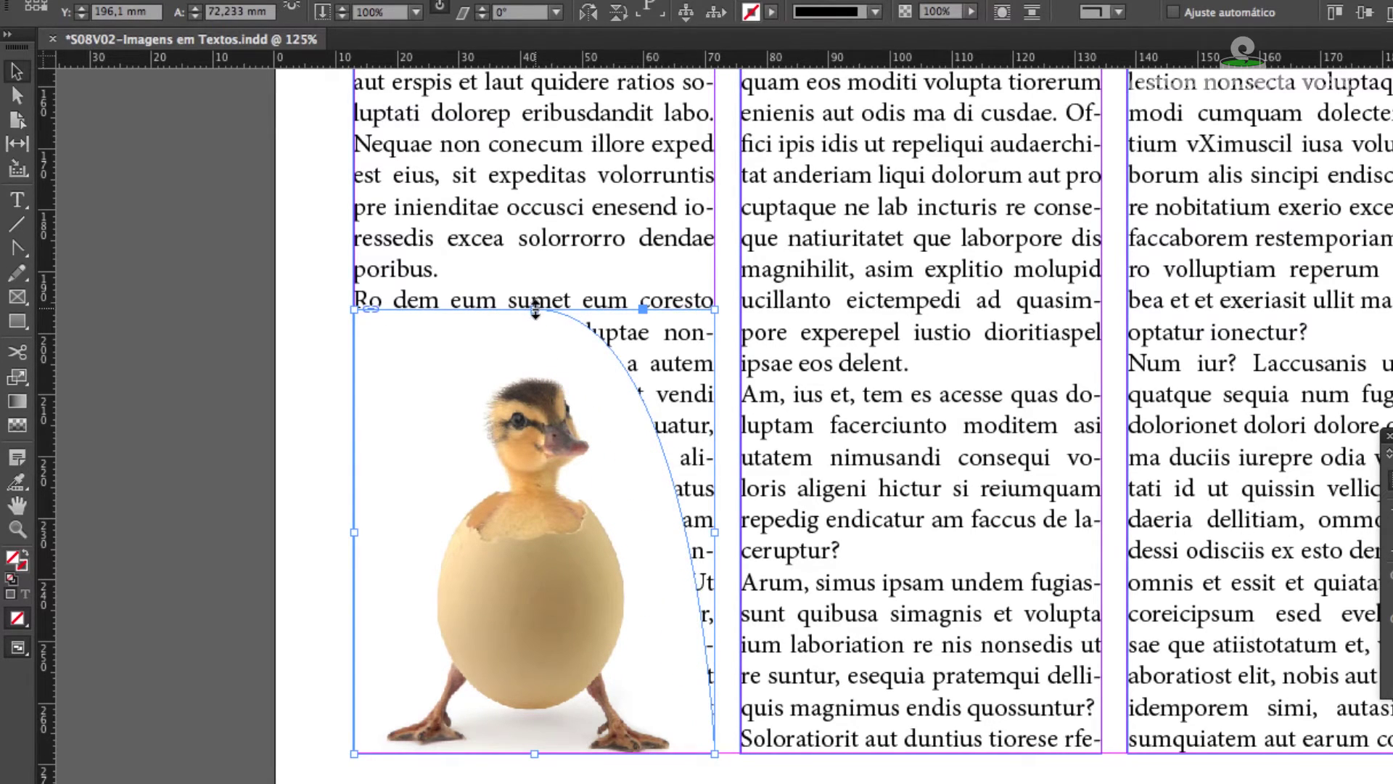
{"action": "left_click_drag", "start_coordinate": [535, 311], "coordinate": [535, 338]}
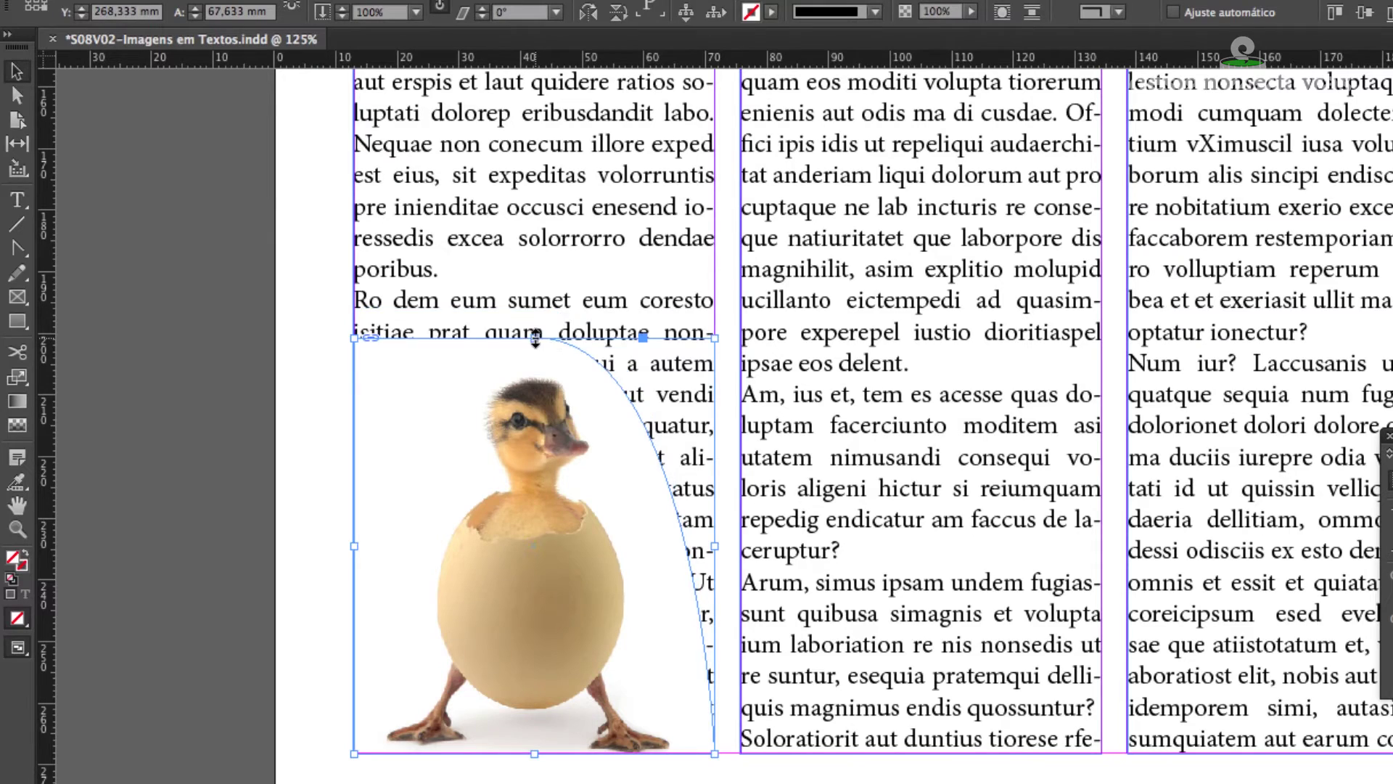
{"action": "left_click", "coordinate": [133, 530]}
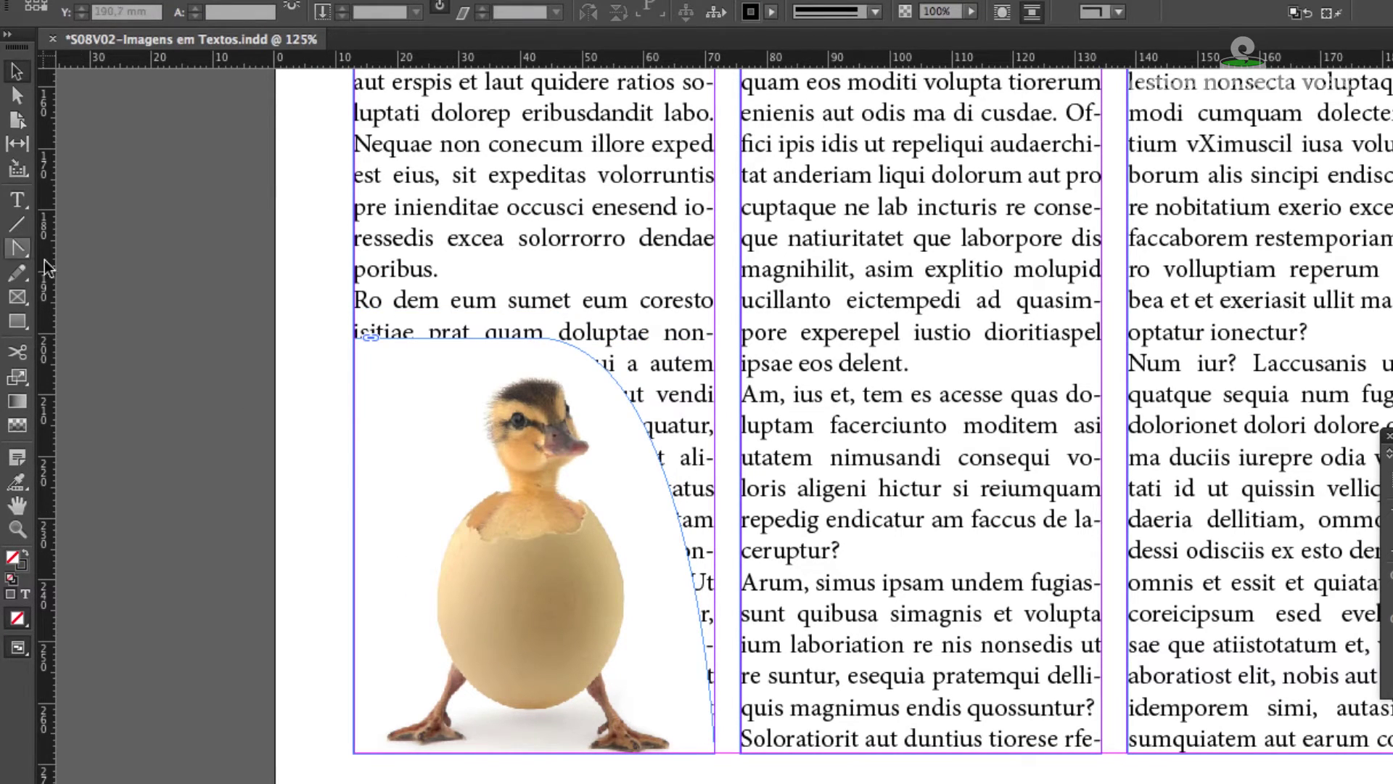
Add two anchor points on the frame's curved right side, one beside the duckling's head and one beside the lower eggshell
{"action": "left_click_drag", "start_coordinate": [11, 260], "coordinate": [123, 264]}
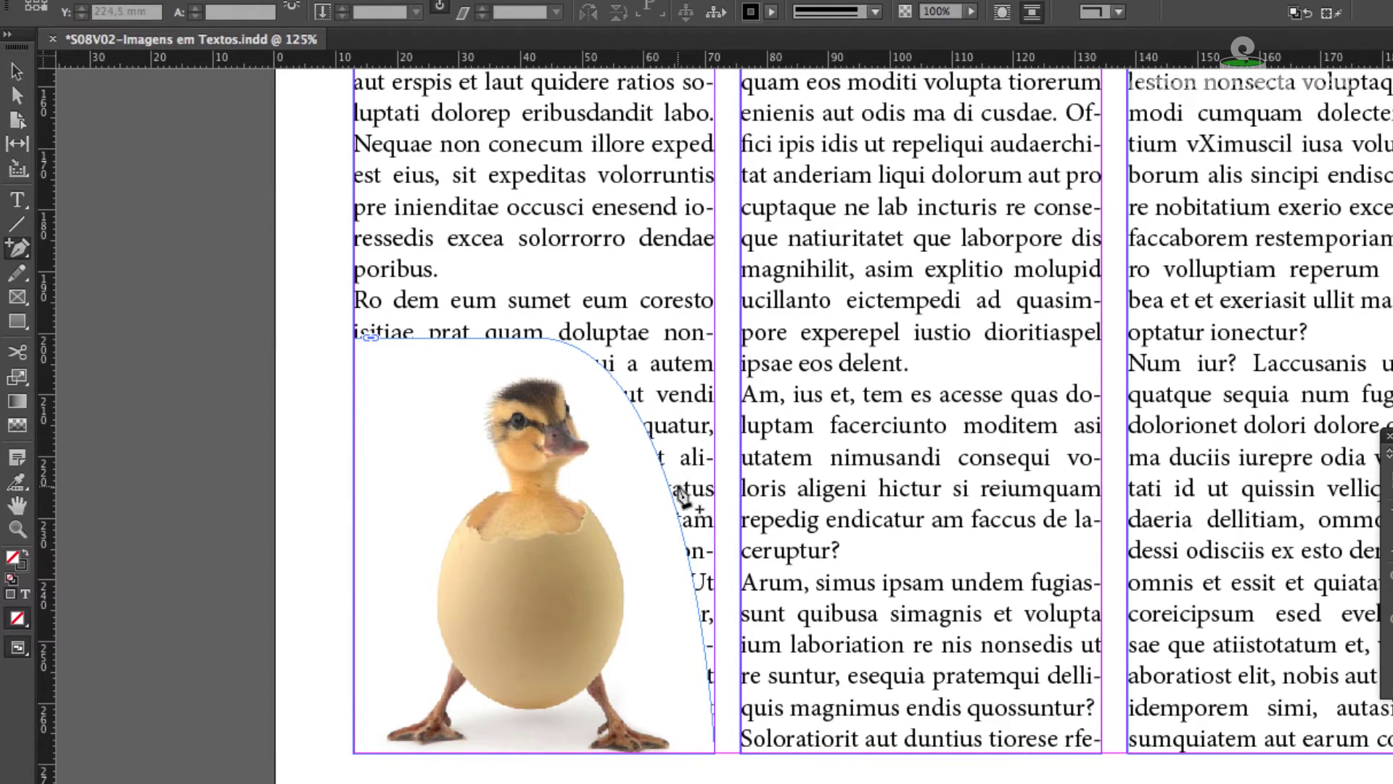
{"action": "left_click", "coordinate": [651, 438]}
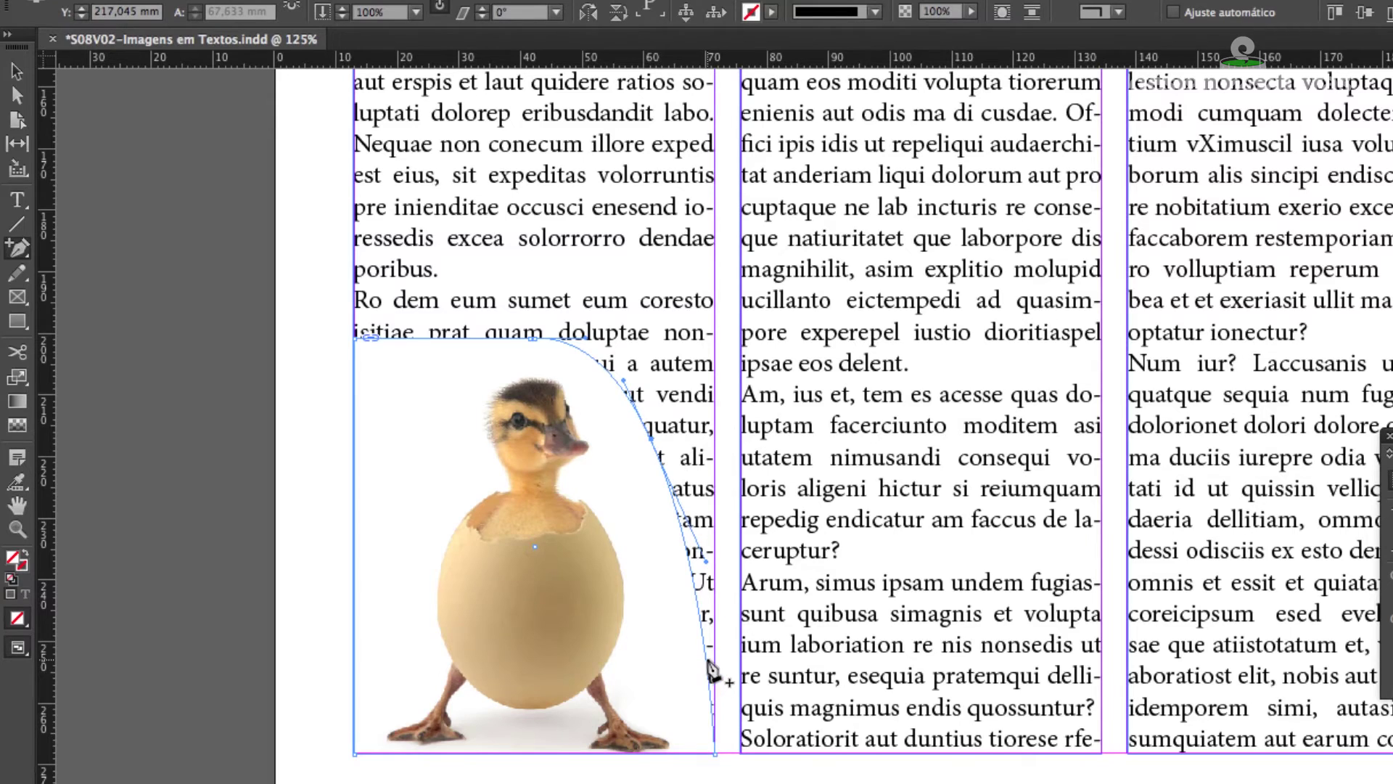
{"action": "left_click", "coordinate": [707, 660]}
Move both new anchor points inward toward the duckling with Direct Selection and bend the lower point's curve outward around the eggshell
{"action": "left_click", "coordinate": [17, 96]}
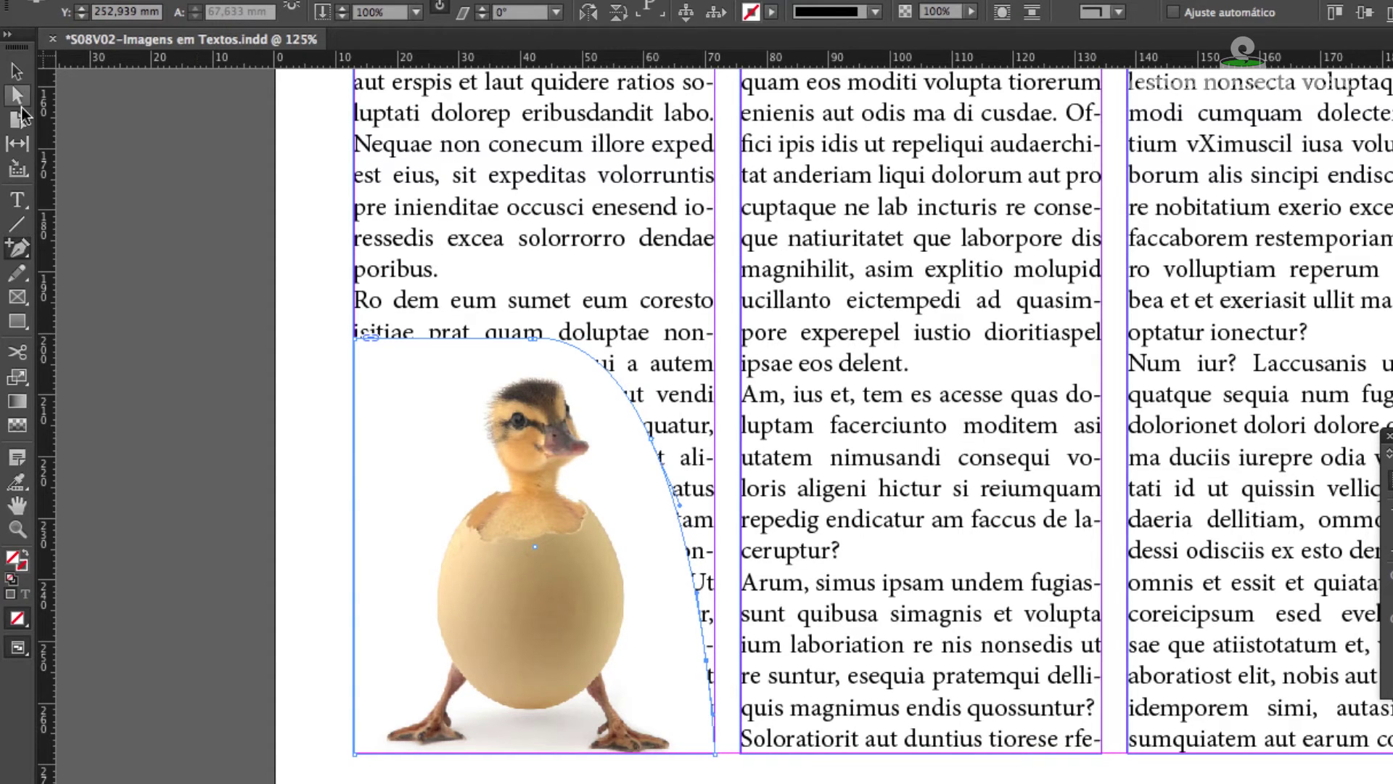
{"action": "left_click", "coordinate": [699, 659]}
{"action": "left_click_drag", "start_coordinate": [698, 657], "coordinate": [652, 653]}
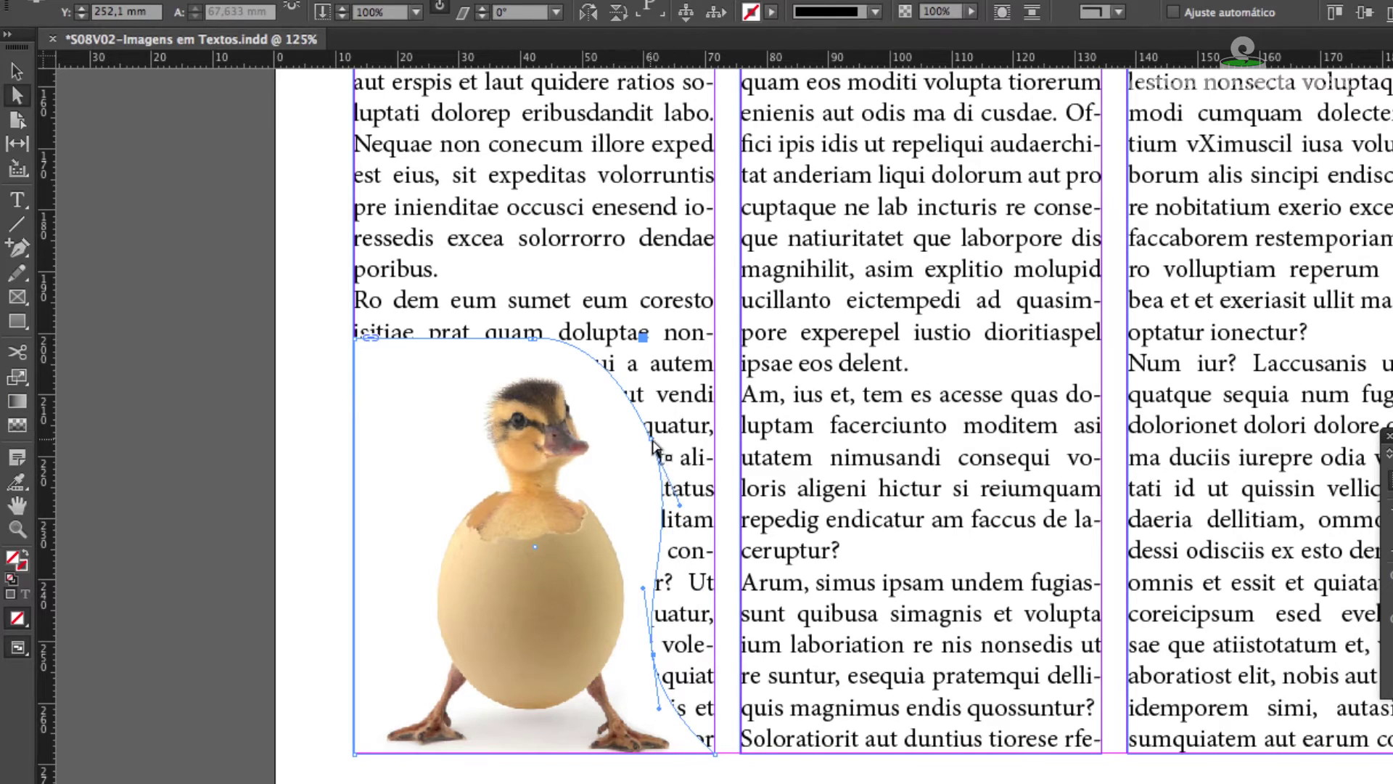
{"action": "left_click_drag", "start_coordinate": [650, 439], "coordinate": [631, 394]}
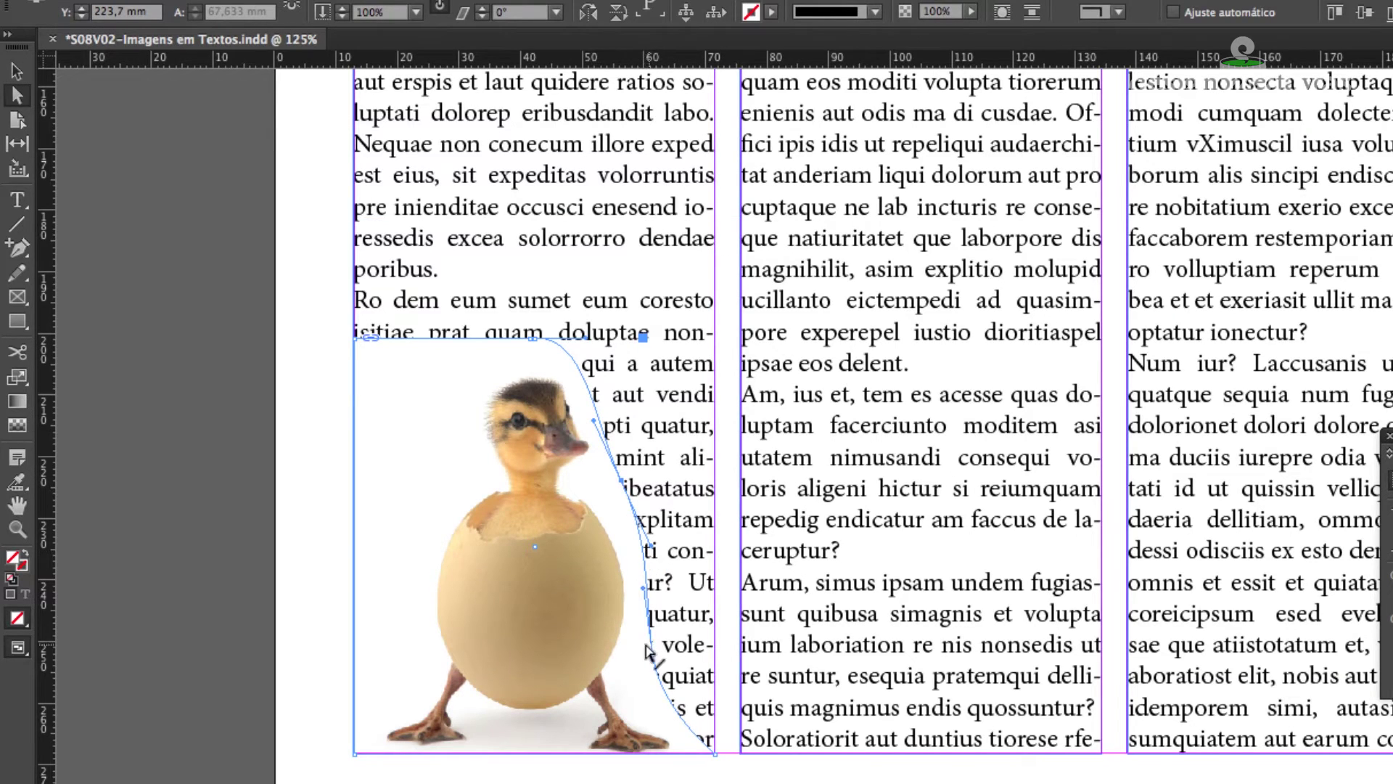
{"action": "left_click_drag", "start_coordinate": [645, 588], "coordinate": [653, 655]}
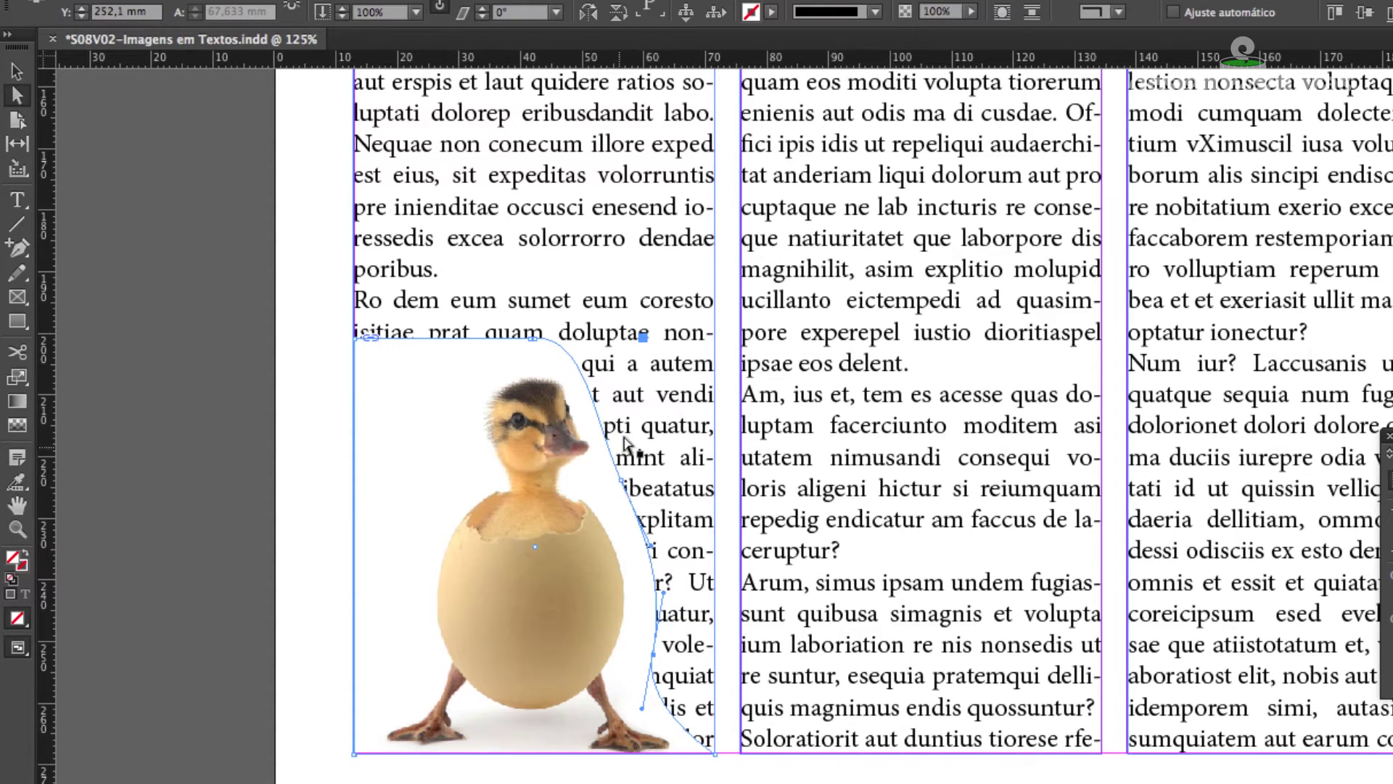
Refine the frame's curves beside the beak and eggshell by adjusting the direction handles and raising the upper anchor point, and deselect
{"action": "left_click", "coordinate": [622, 480]}
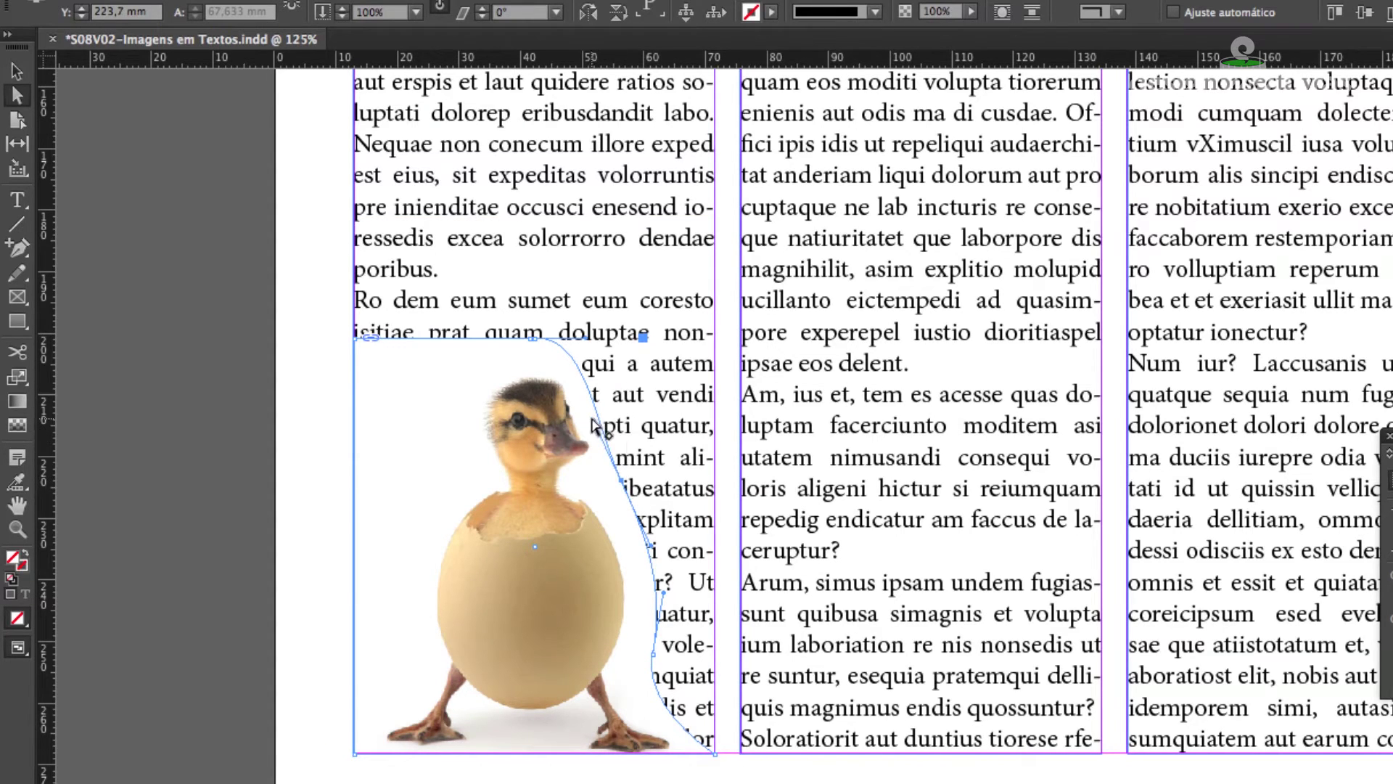
{"action": "left_click_drag", "start_coordinate": [595, 421], "coordinate": [623, 420]}
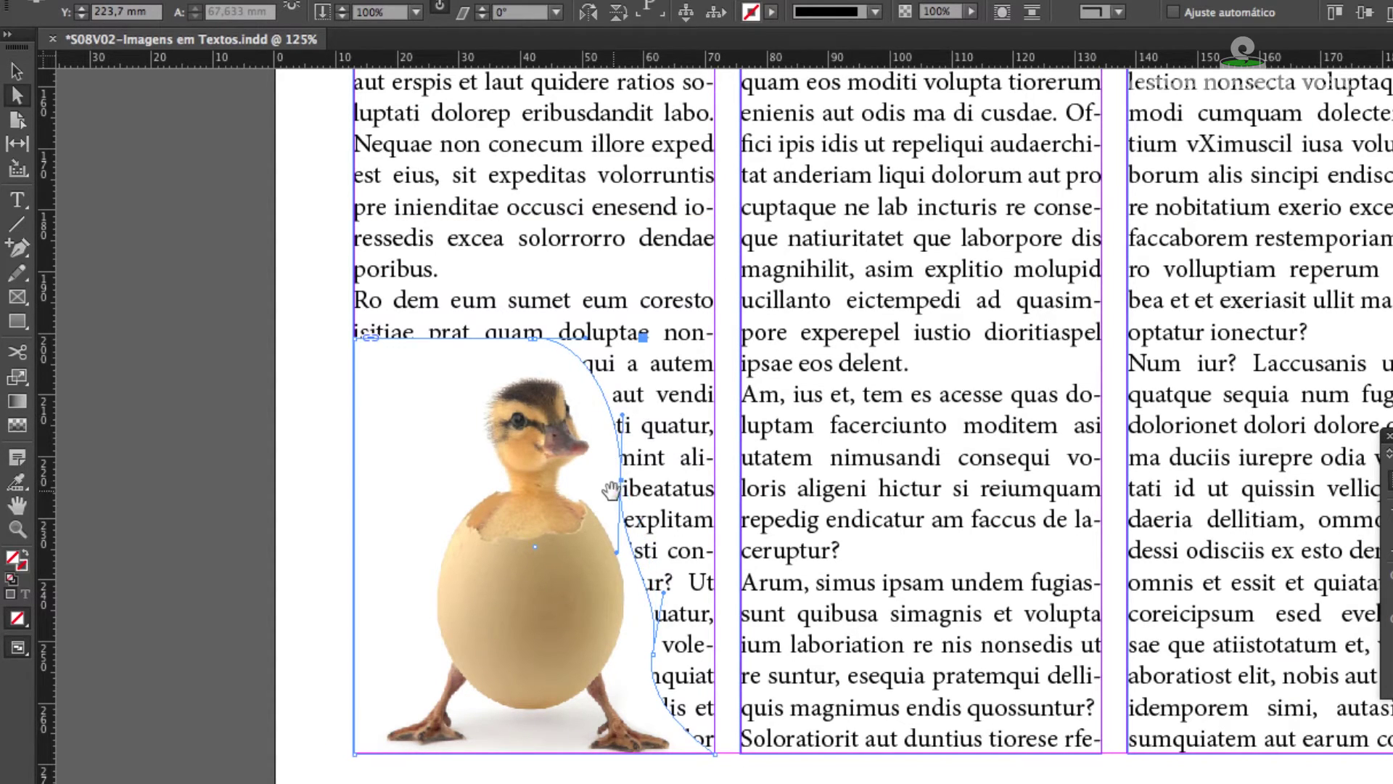
{"action": "left_click_drag", "start_coordinate": [623, 481], "coordinate": [623, 458]}
{"action": "left_click_drag", "start_coordinate": [664, 599], "coordinate": [679, 567]}
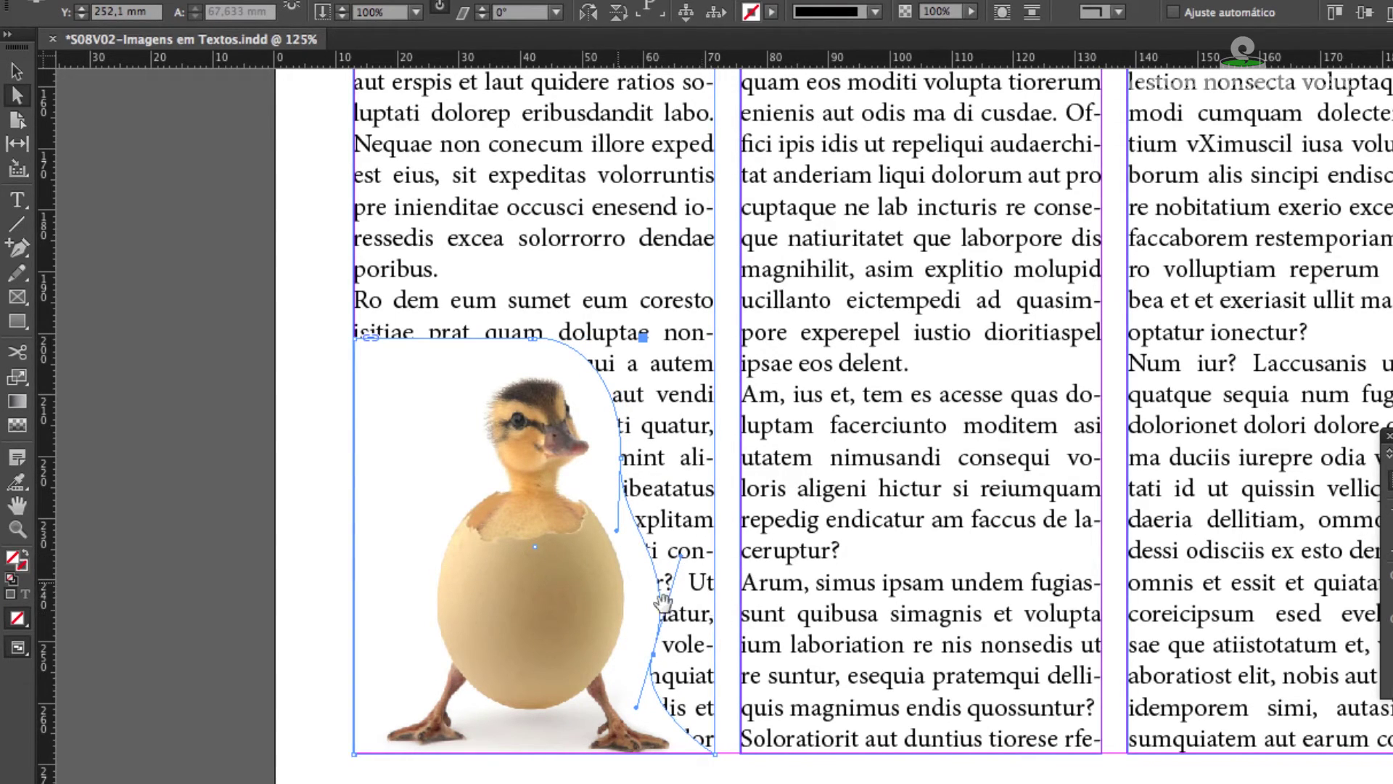
{"action": "left_click", "coordinate": [17, 72]}
{"action": "left_click", "coordinate": [250, 379]}
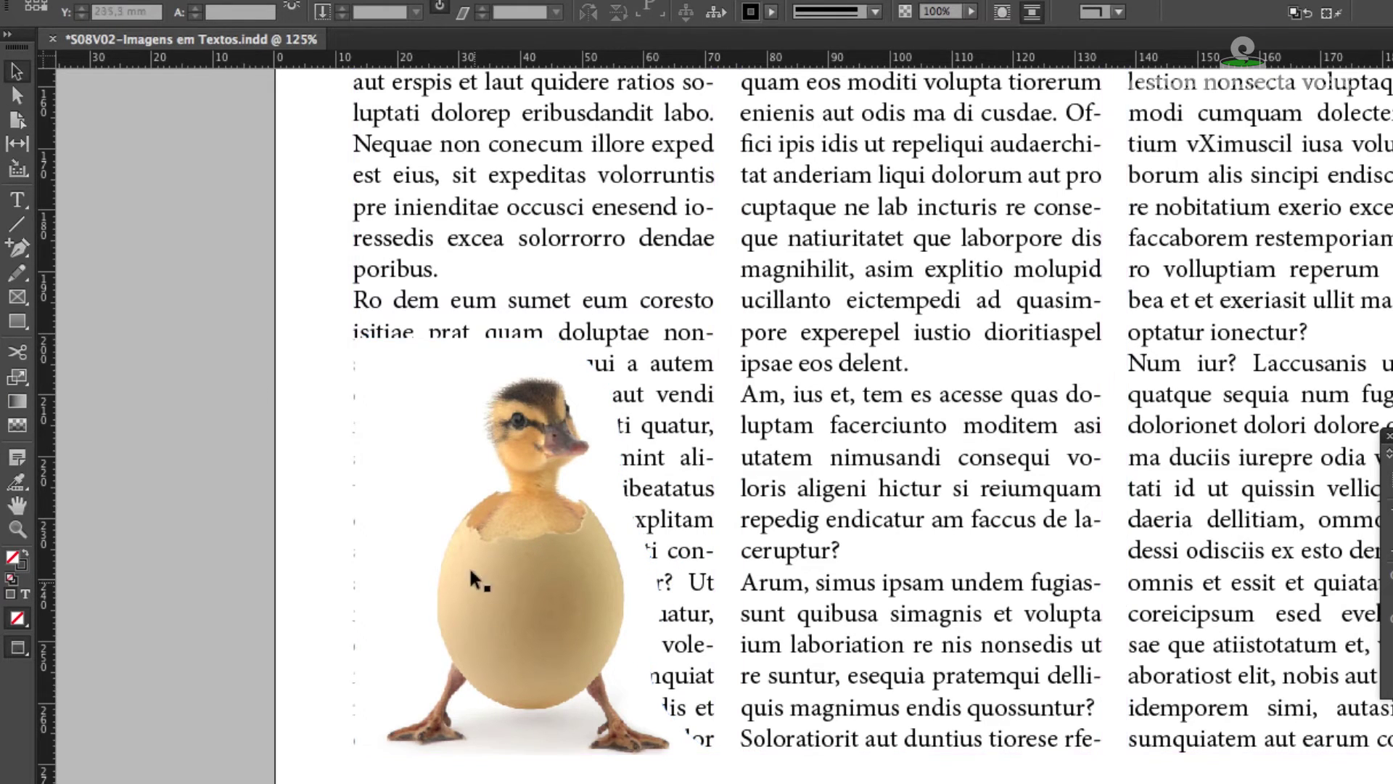
Try the bounding-box text wrap on the duckling frame and switch it to wrap around the object shape
{"action": "left_click", "coordinate": [456, 408]}
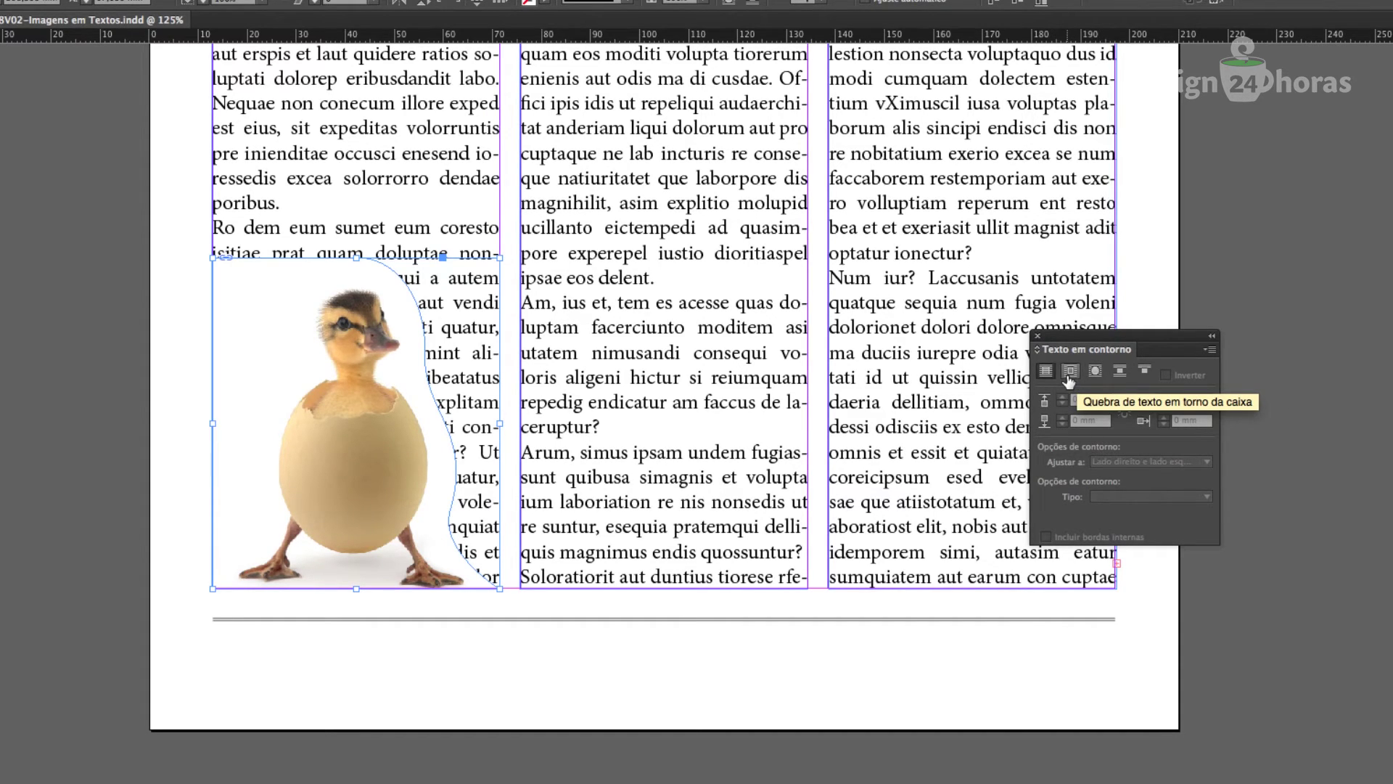
{"action": "left_click", "coordinate": [148, 314]}
{"action": "left_click", "coordinate": [278, 295]}
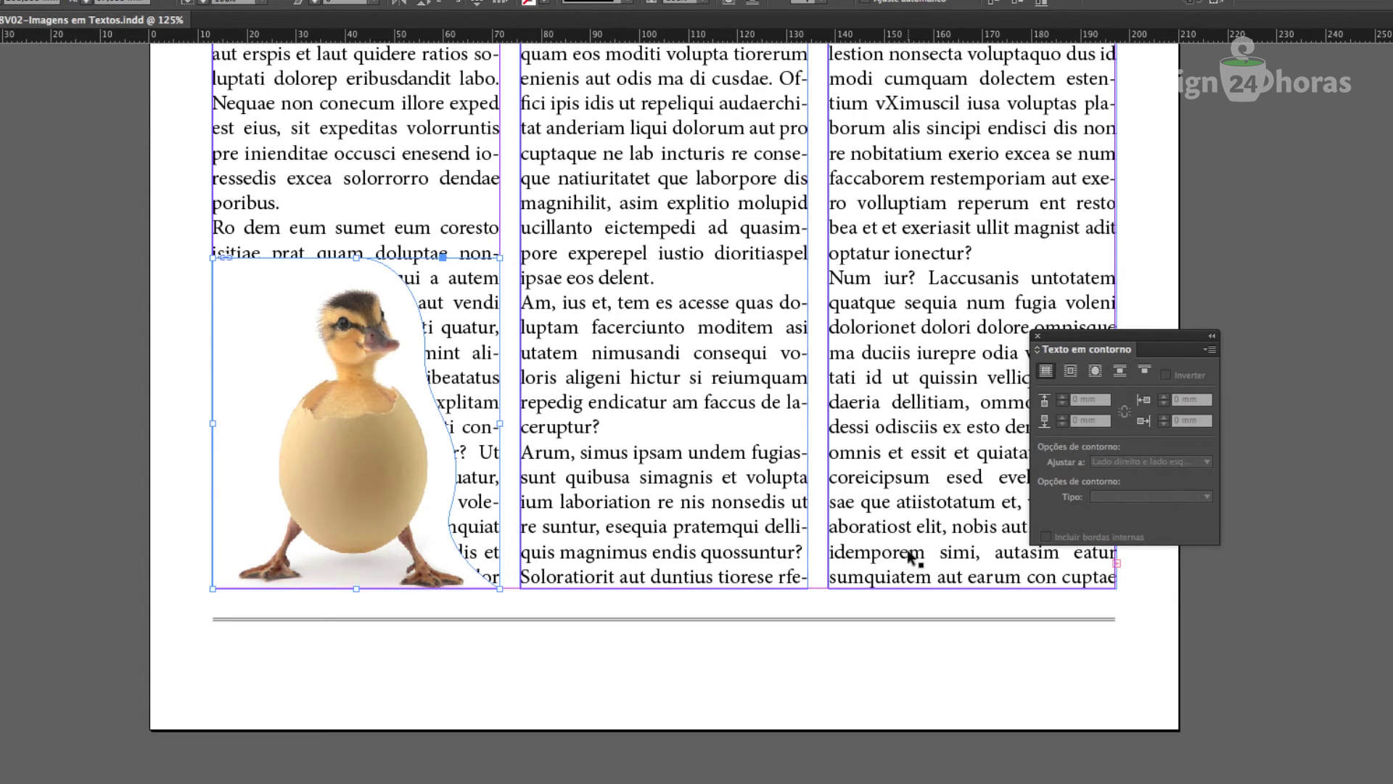
{"action": "left_click", "coordinate": [1071, 373]}
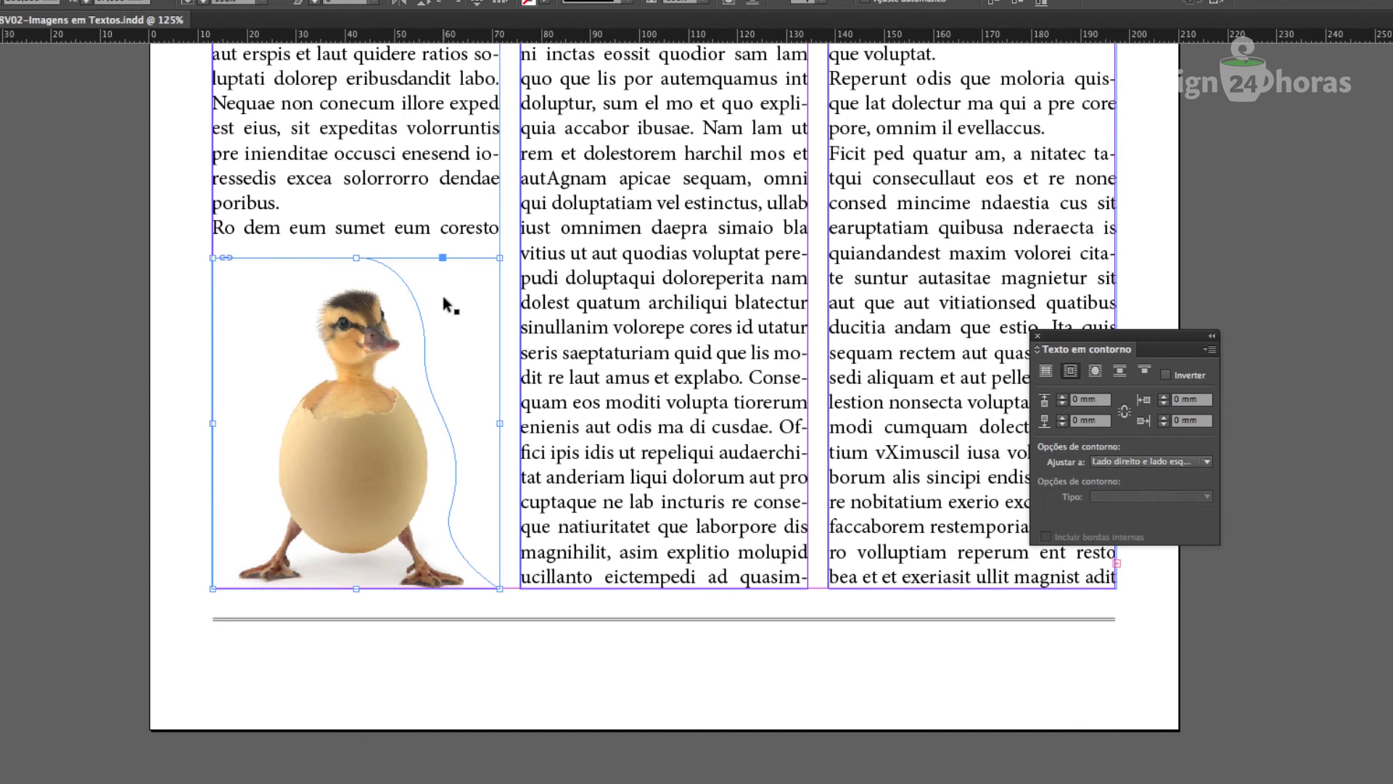
{"action": "left_click", "coordinate": [1095, 372]}
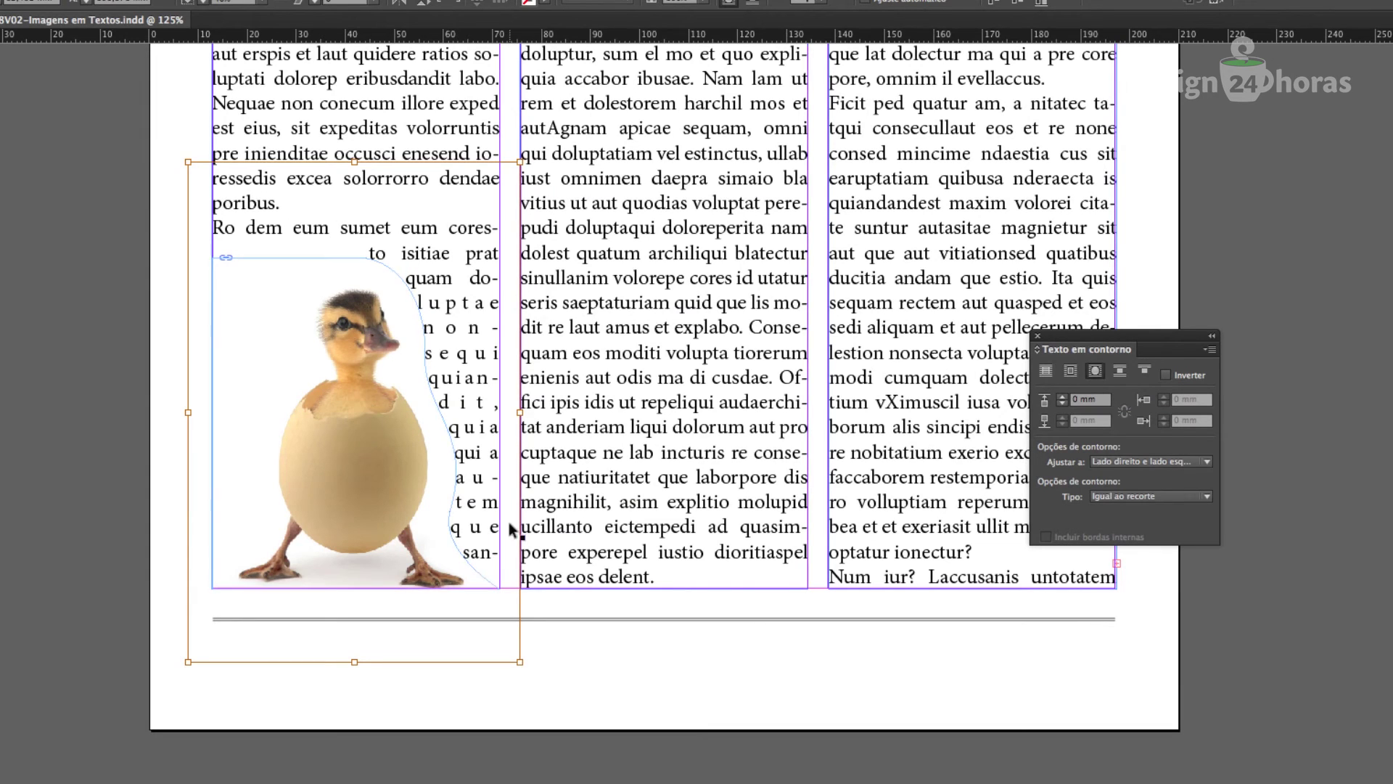
Examine how the first column's text follows the duckling frame's curved outline
{"action": "left_click", "coordinate": [114, 264]}
{"action": "key", "text": "super+minus"}
{"action": "key", "text": "super+minus"}
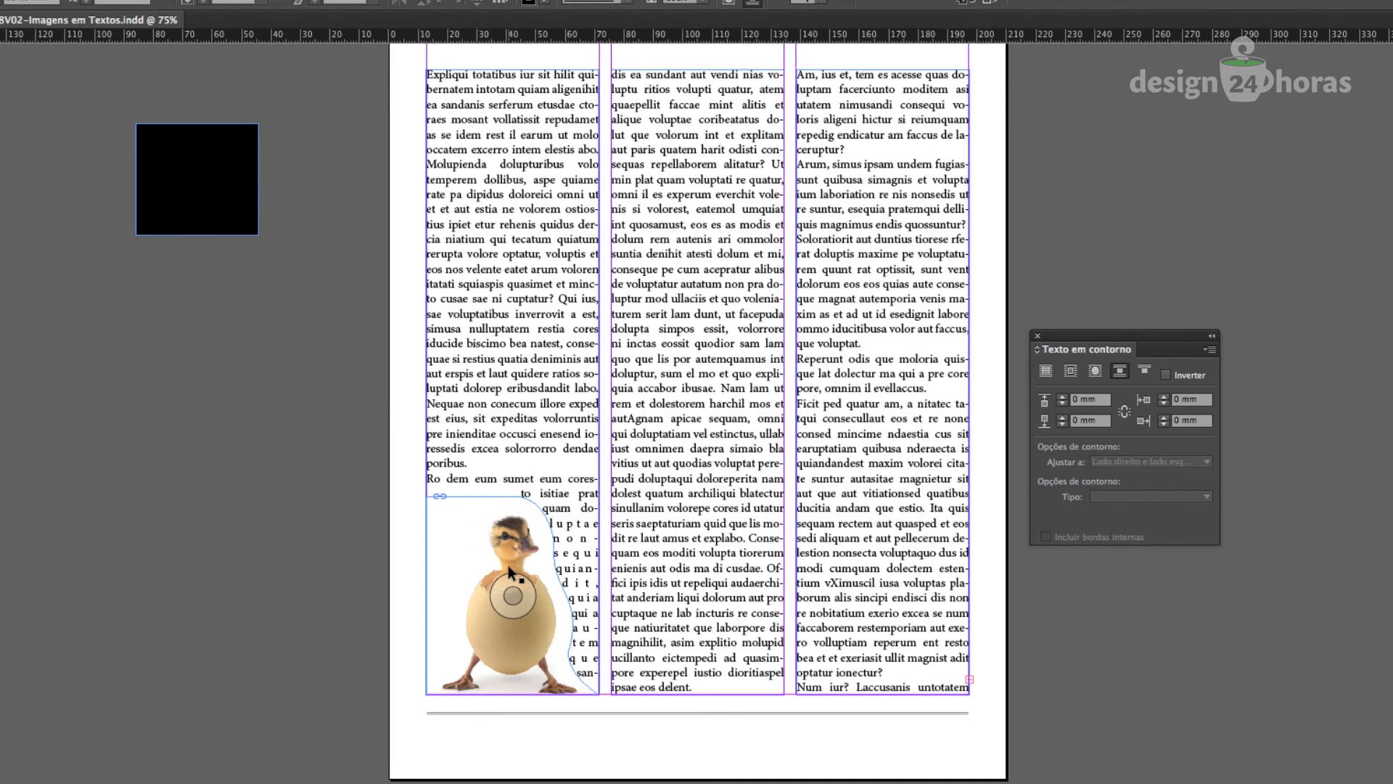
{"action": "key", "text": "super+equal"}
{"action": "key", "text": "super+equal"}
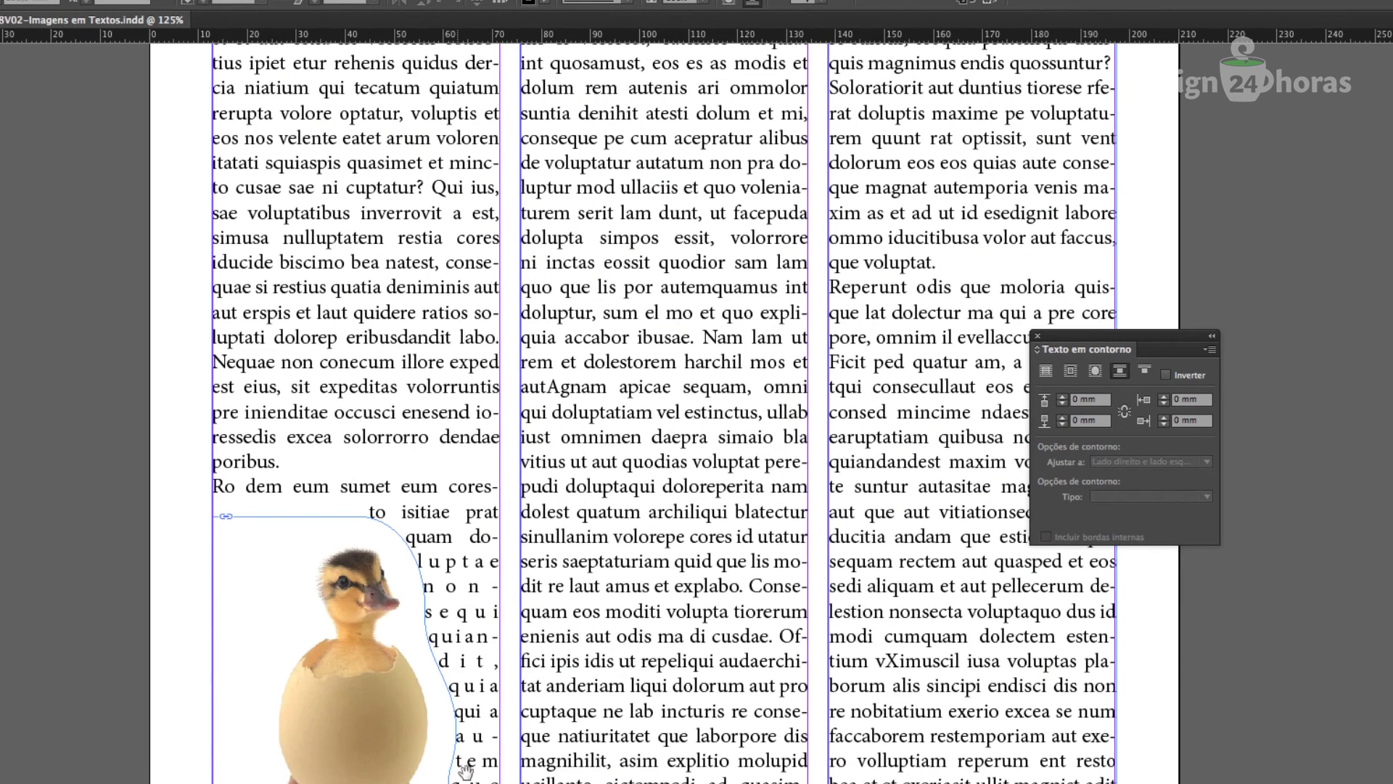
{"action": "left_click_drag", "start_coordinate": [501, 729], "coordinate": [650, 603]}
{"action": "left_click", "coordinate": [511, 541]}
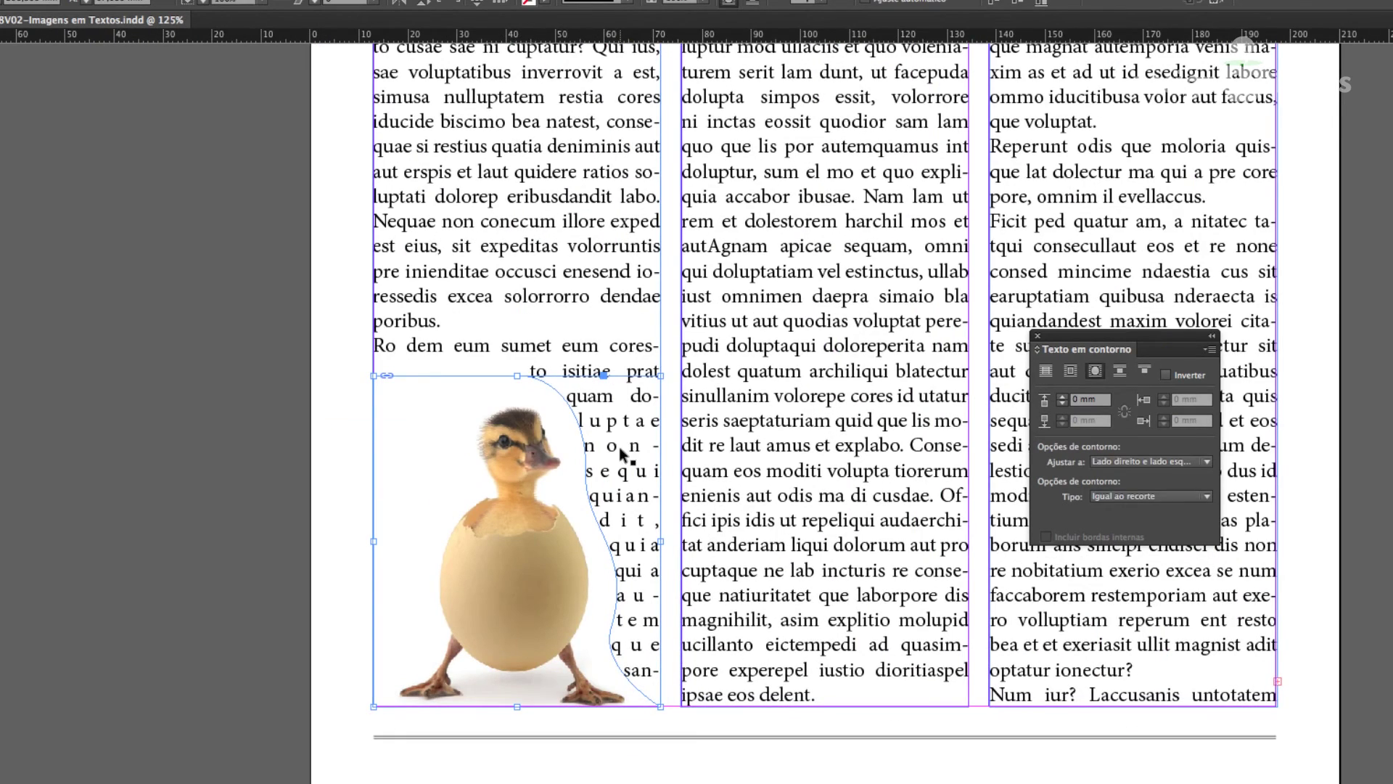
{"action": "scroll", "coordinate": [635, 597], "scroll_direction": "down", "scroll_amount": 1}
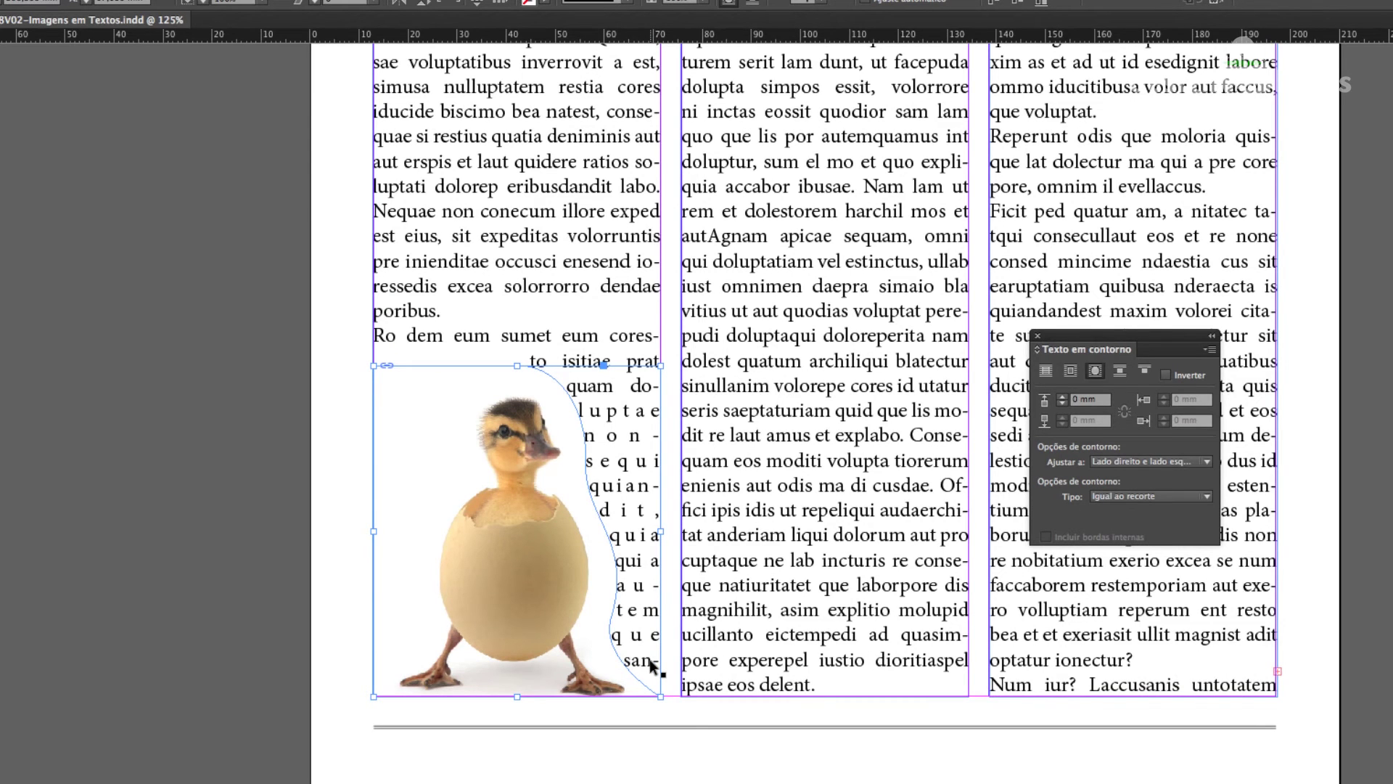
Scale the duckling picture and its frame up proportionally with Free Transform until they extend past the middle of the second column
{"action": "key", "text": "super+minus"}
{"action": "key", "text": "super+minus"}
{"action": "left_click_drag", "start_coordinate": [844, 439], "coordinate": [533, 488]}
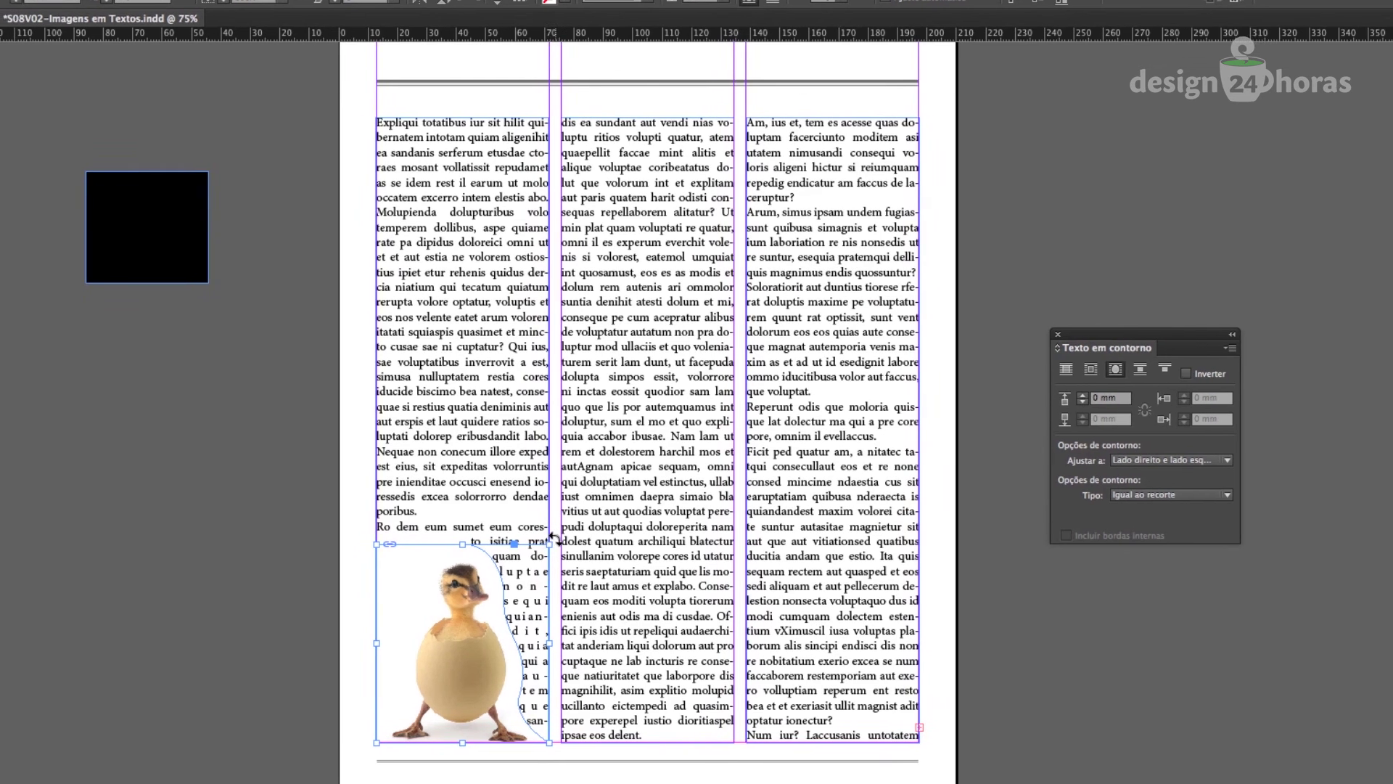
{"action": "key", "text": "e"}
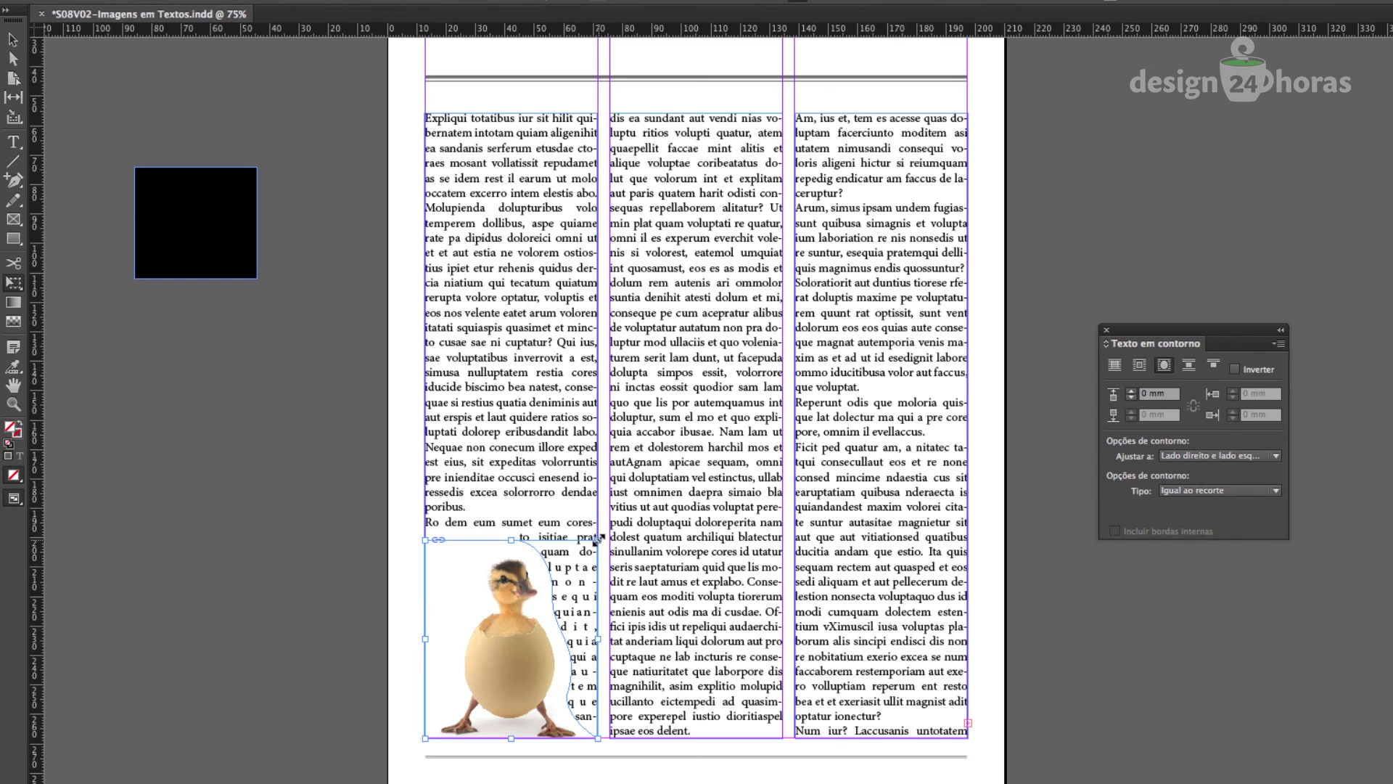
{"action": "left_click_drag", "start_coordinate": [599, 537], "coordinate": [744, 433]}
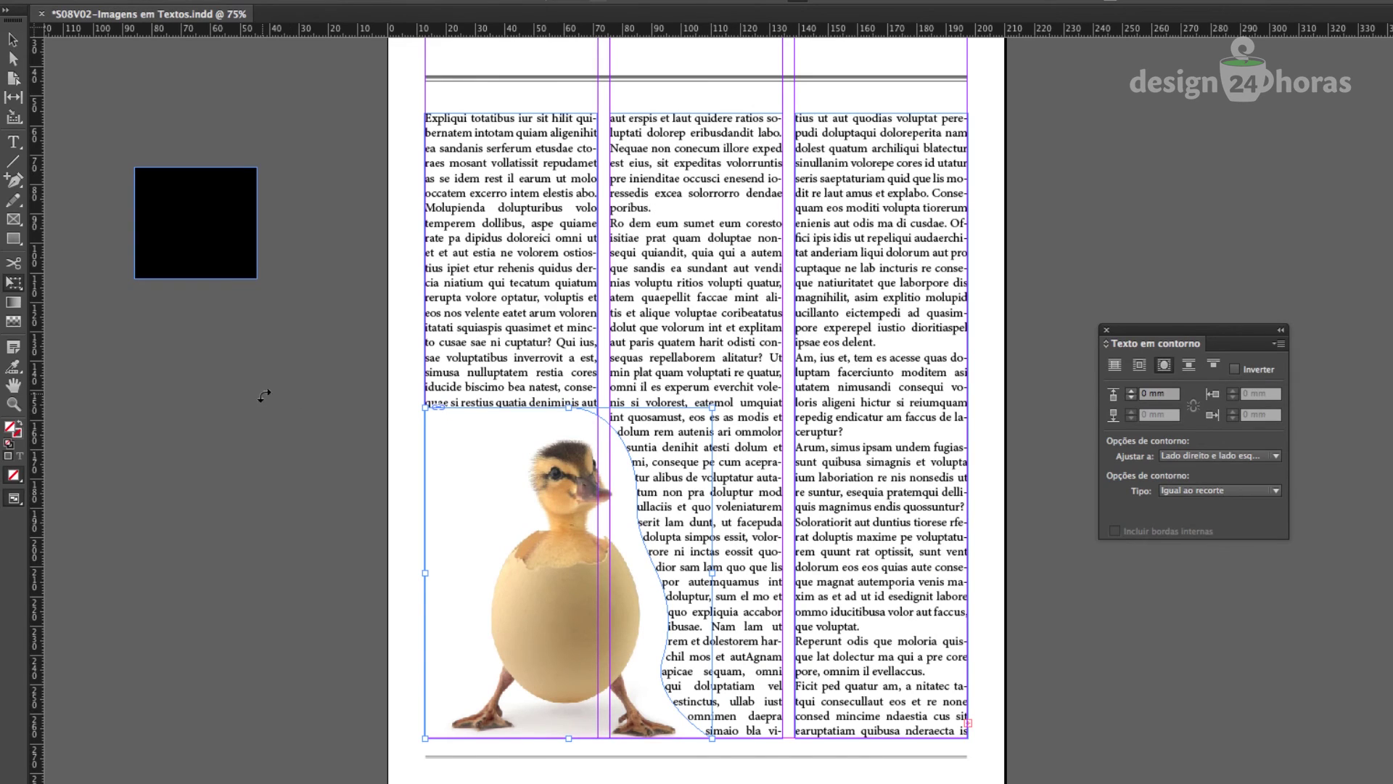
Deselect the duckling and view the finished page layout in Preview mode
{"action": "left_click", "coordinate": [15, 39]}
{"action": "left_click", "coordinate": [361, 164]}
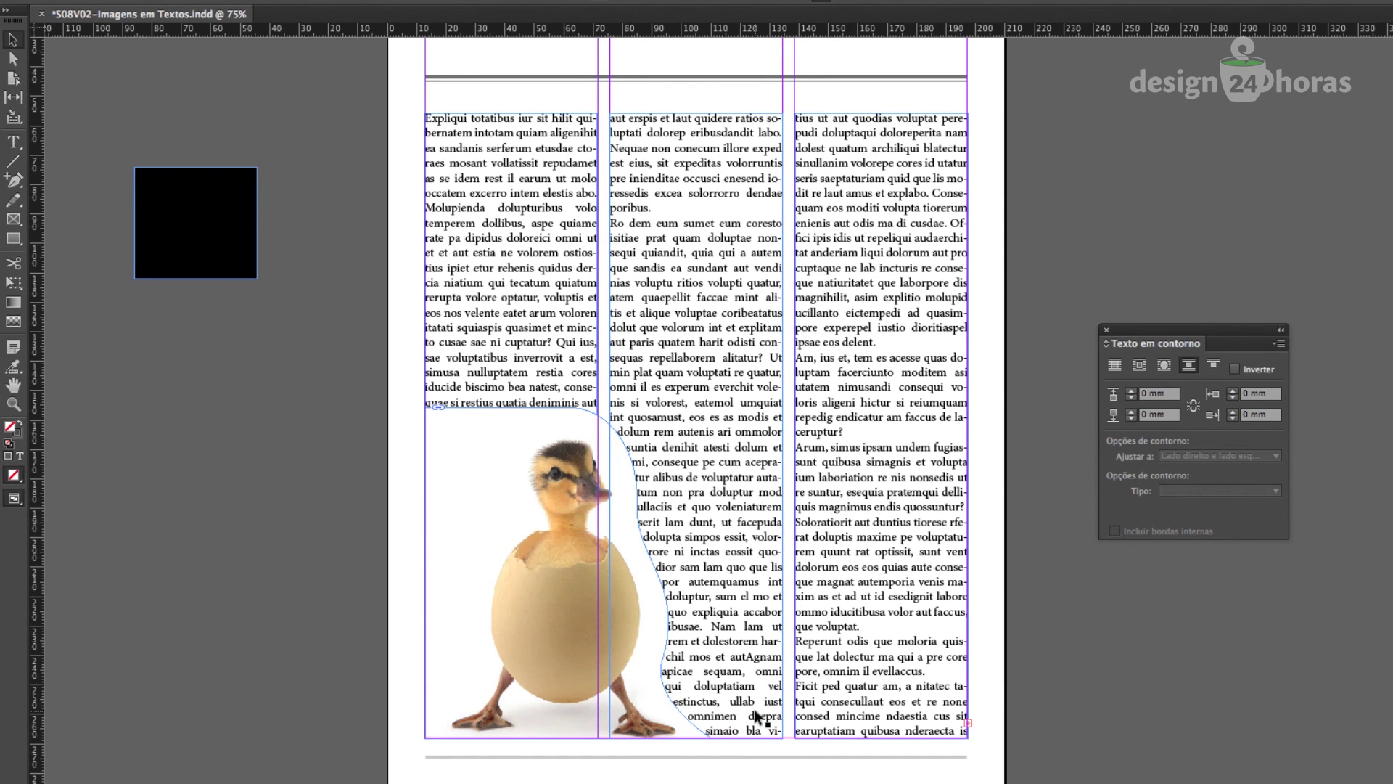
{"action": "key", "text": "w"}
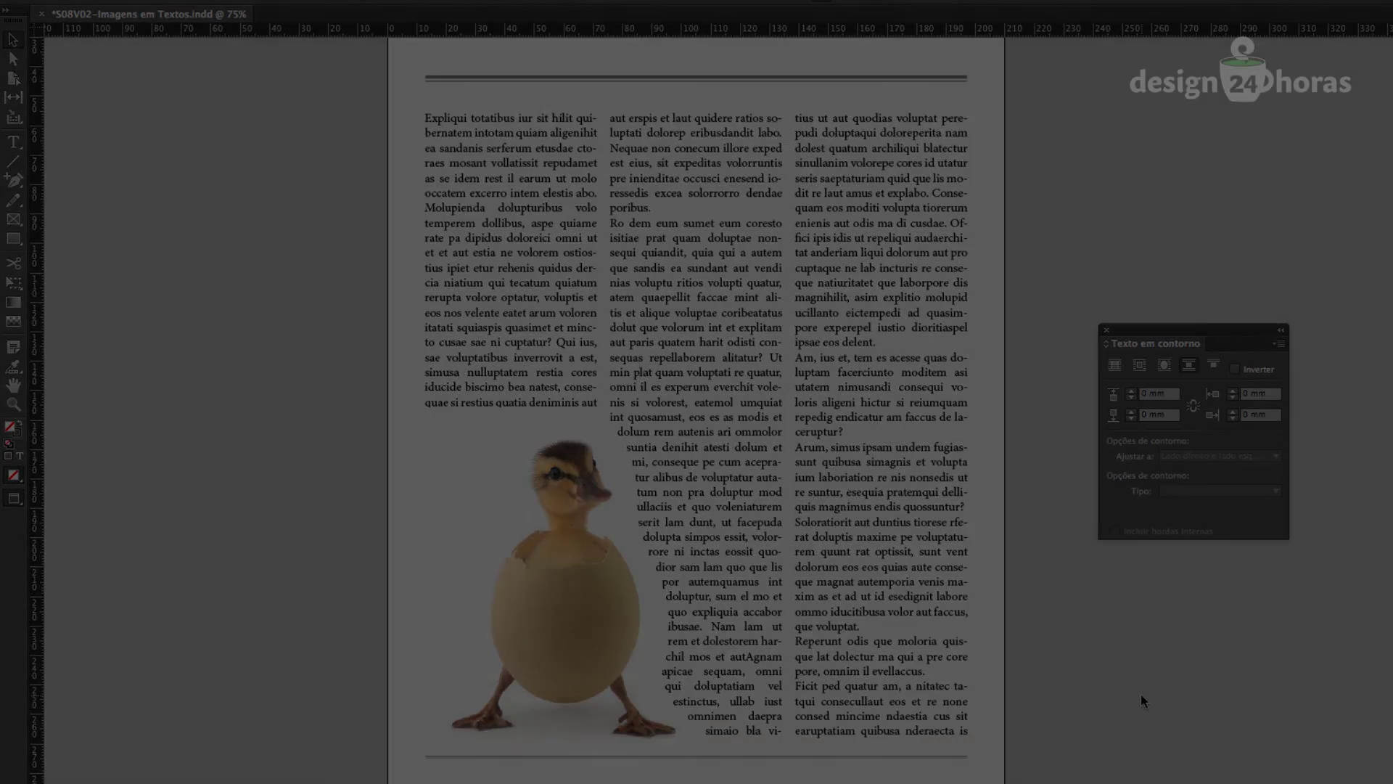